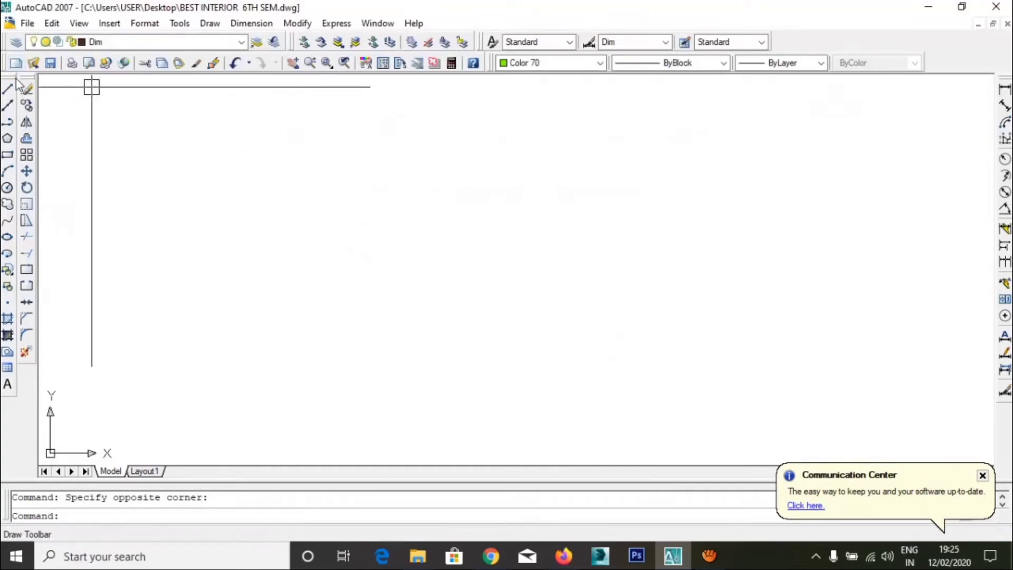
Draw a trial four-sided rectangle out of individual lines.
middle_drag(92, 87, 398, 294)
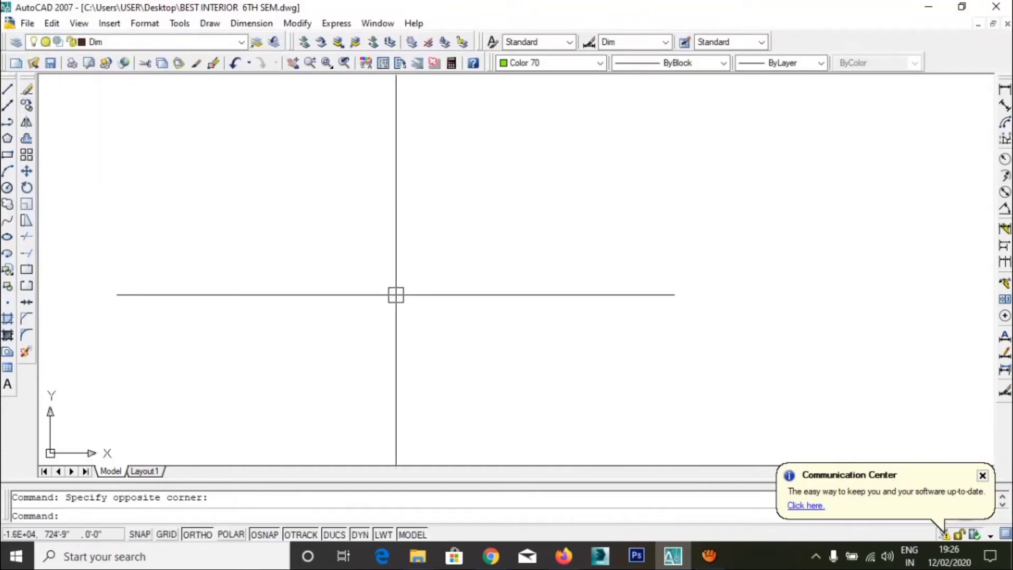
text(L)
key(Return)
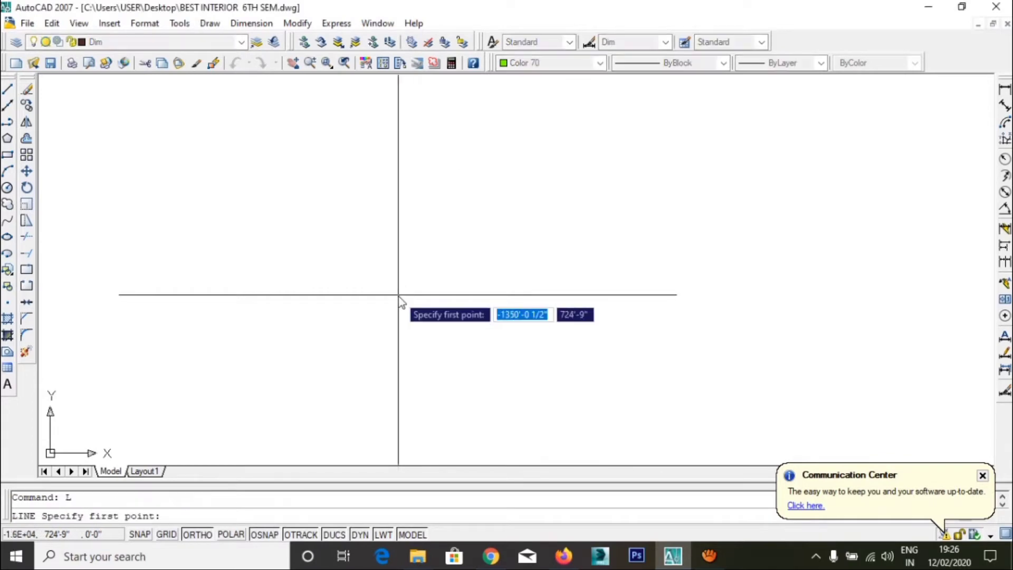
middle_drag(407, 290, 304, 179)
click(228, 172)
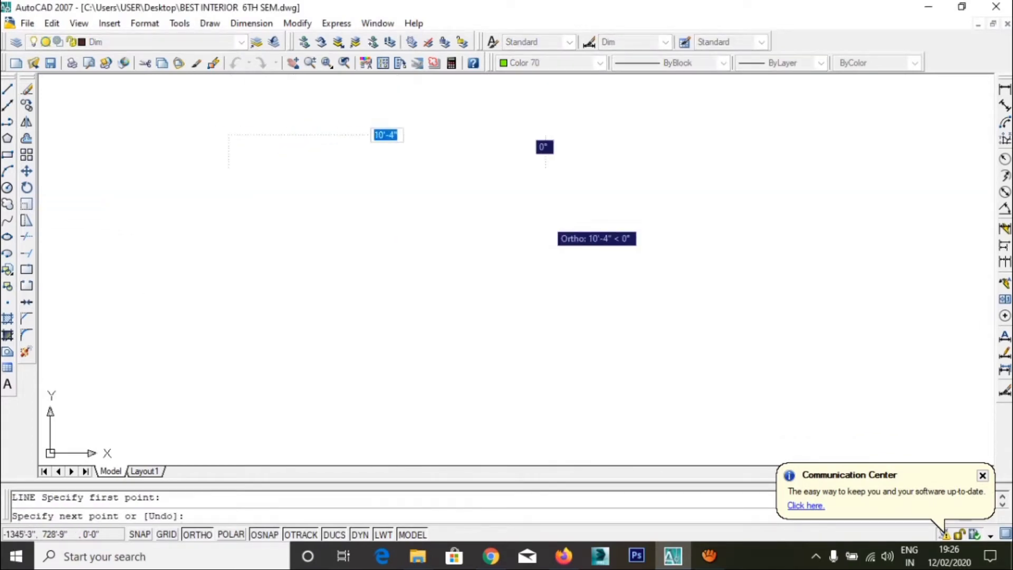
click(570, 216)
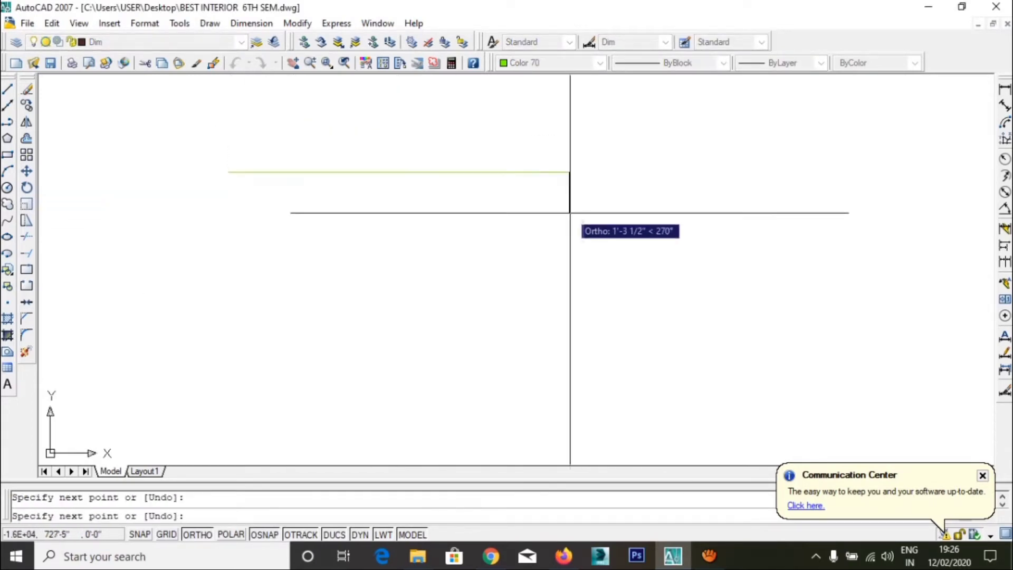
click(569, 372)
click(364, 372)
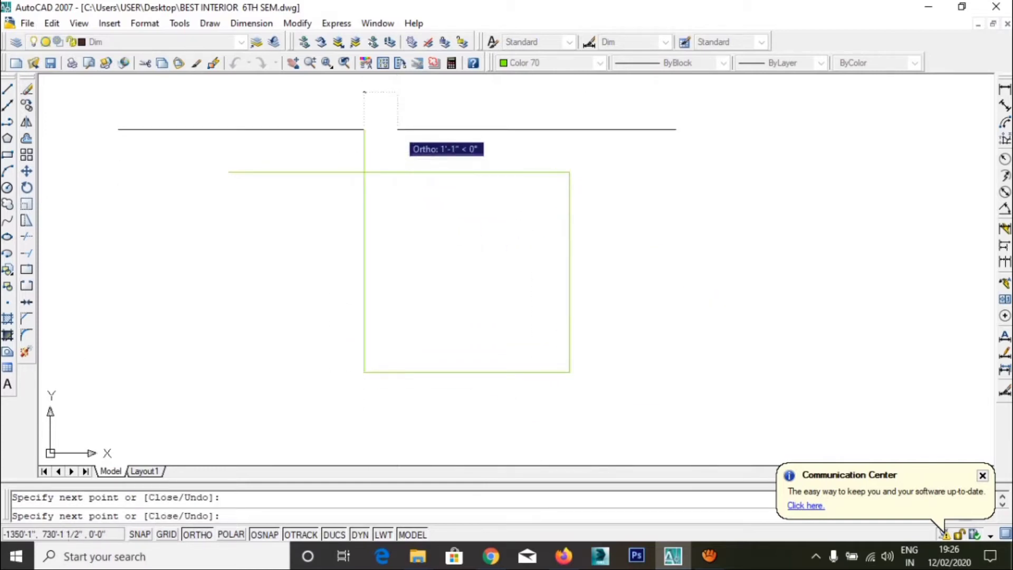
click(397, 129)
key(Return)
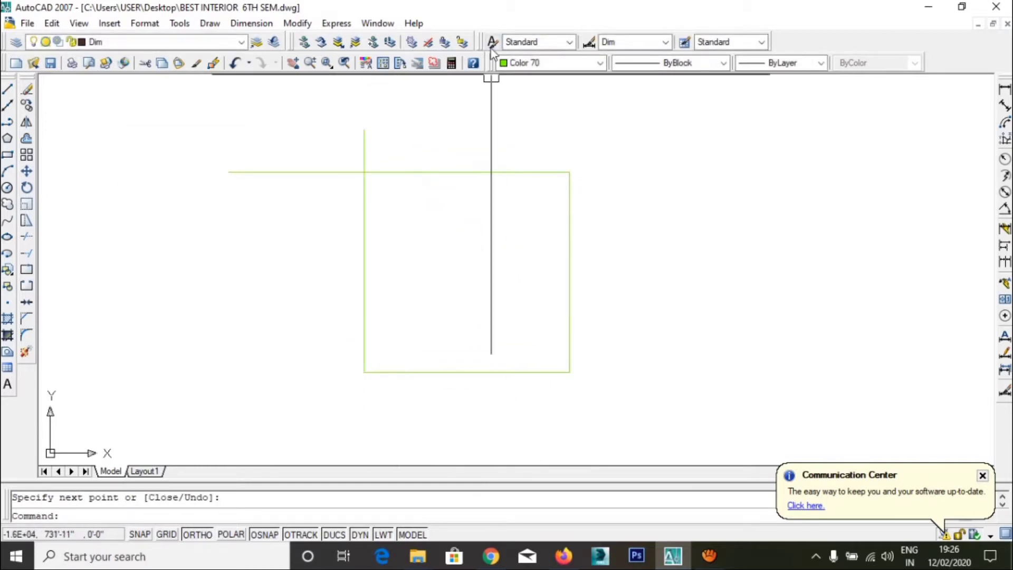
Make ByBlock the current colour, erase the trial rectangle, and save the drawing.
click(511, 63)
click(525, 79)
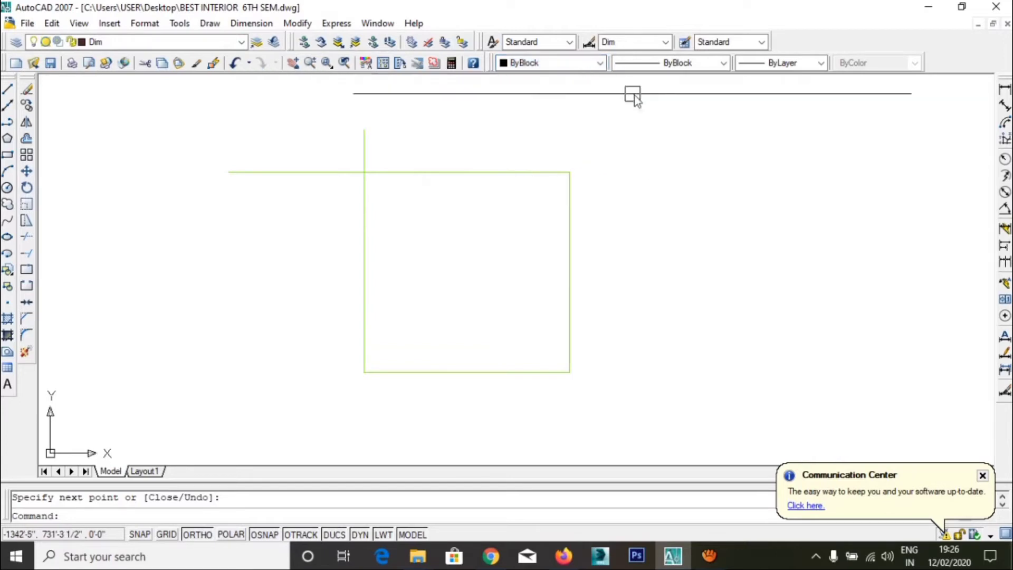
click(673, 135)
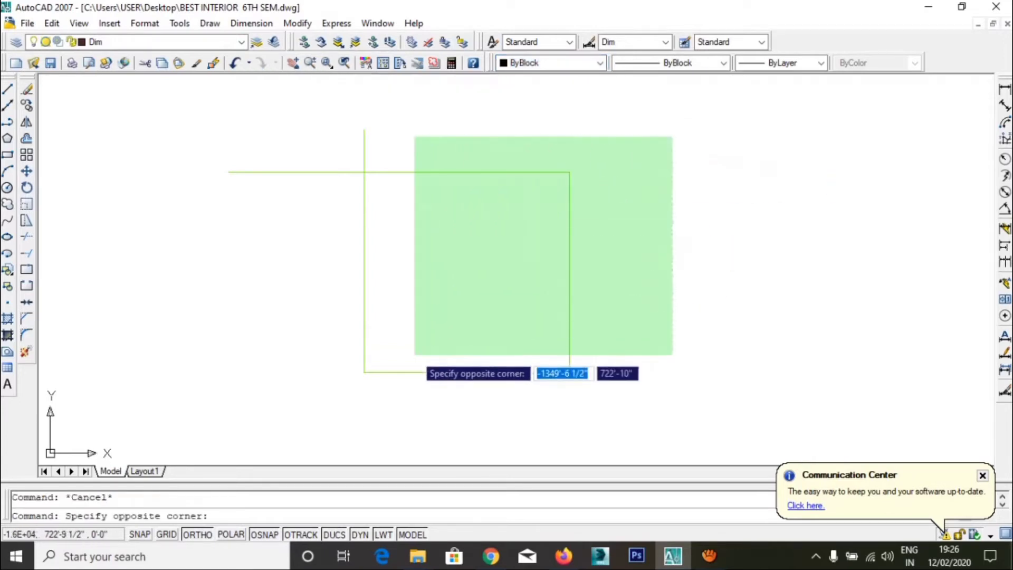
click(345, 374)
click(28, 91)
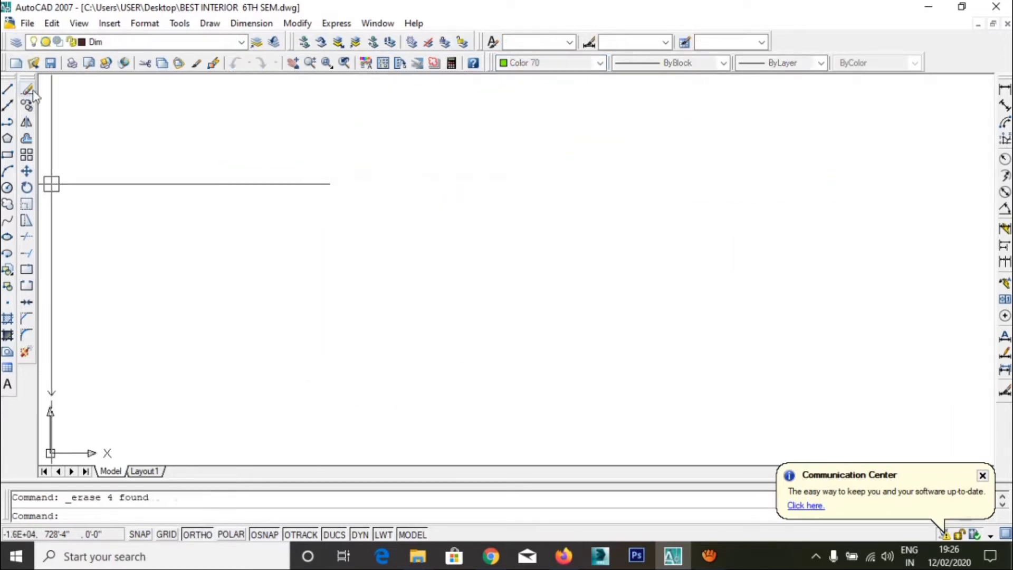
click(50, 62)
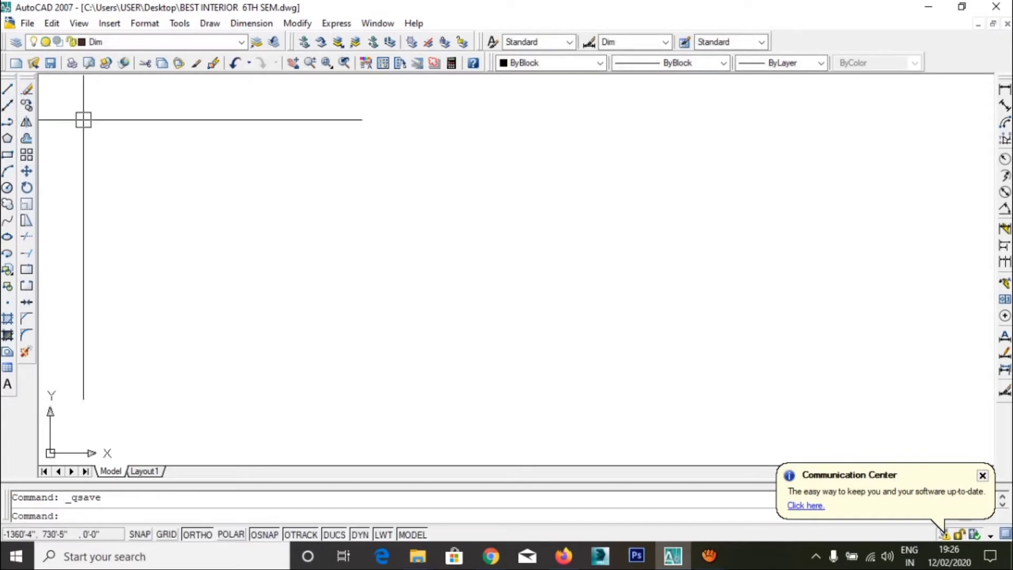
text(XL)
Place four vertical construction lines across the drawing.
key(Return)
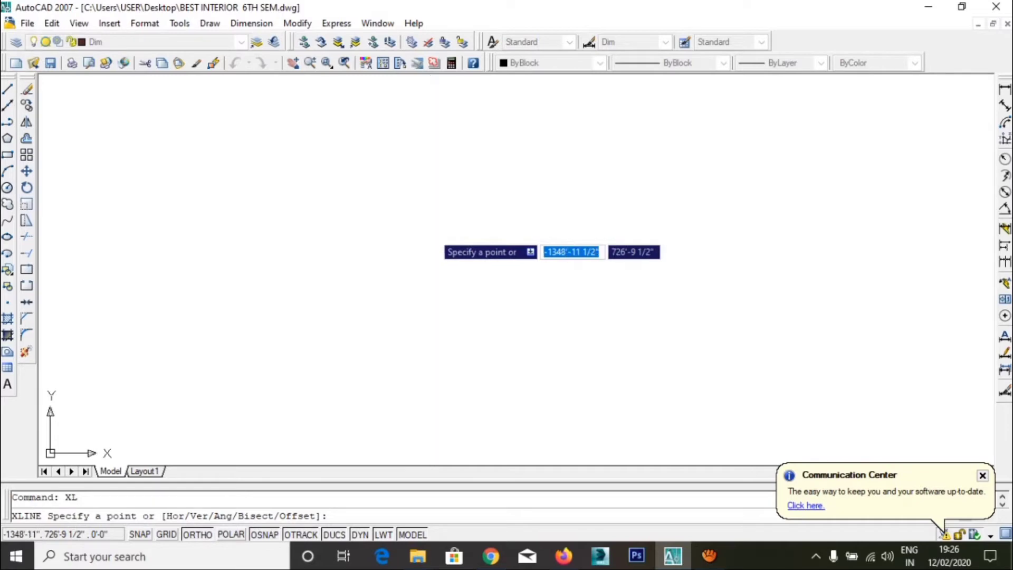
text(V)
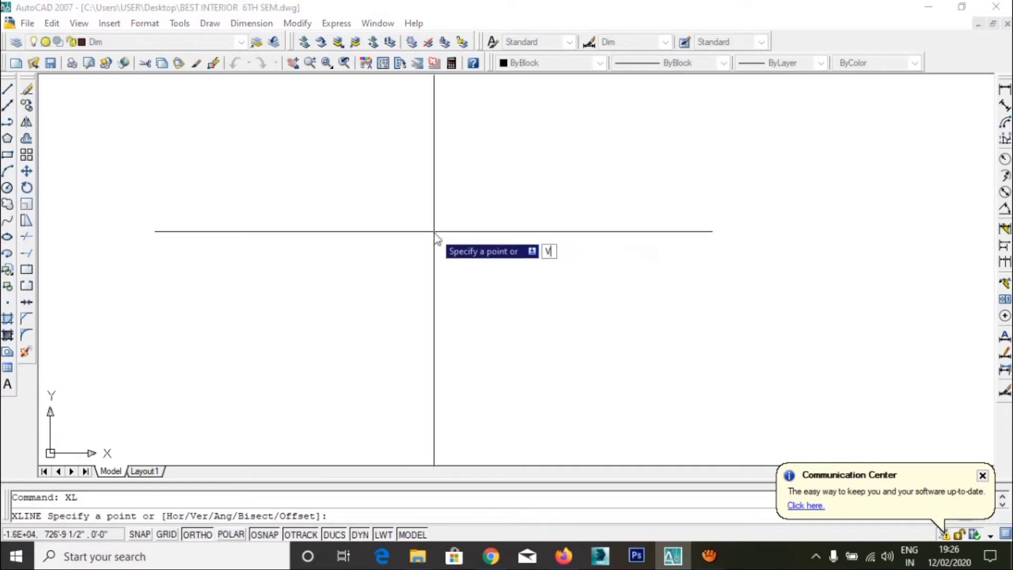
key(Return)
click(580, 231)
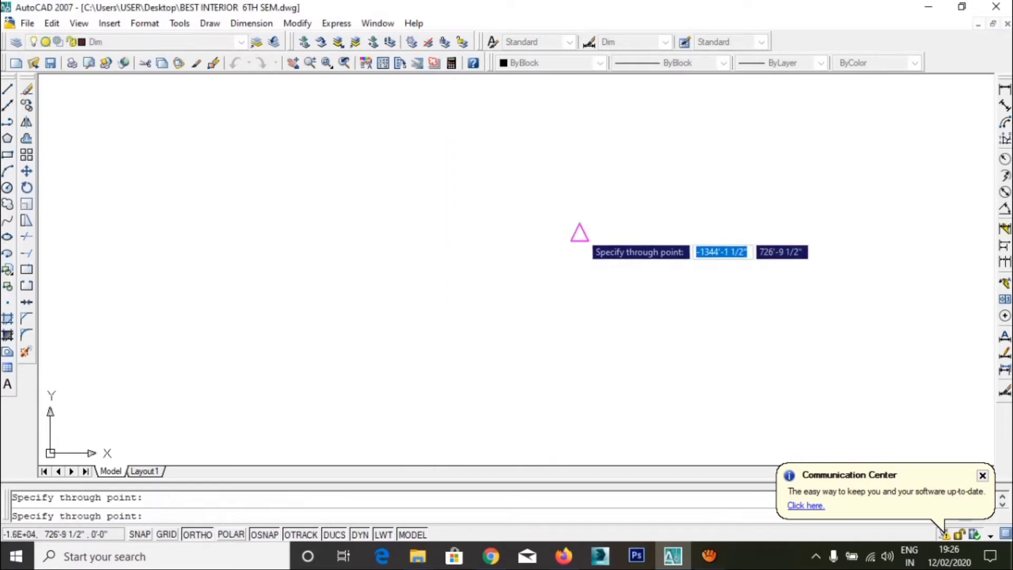
click(525, 232)
click(427, 233)
click(303, 235)
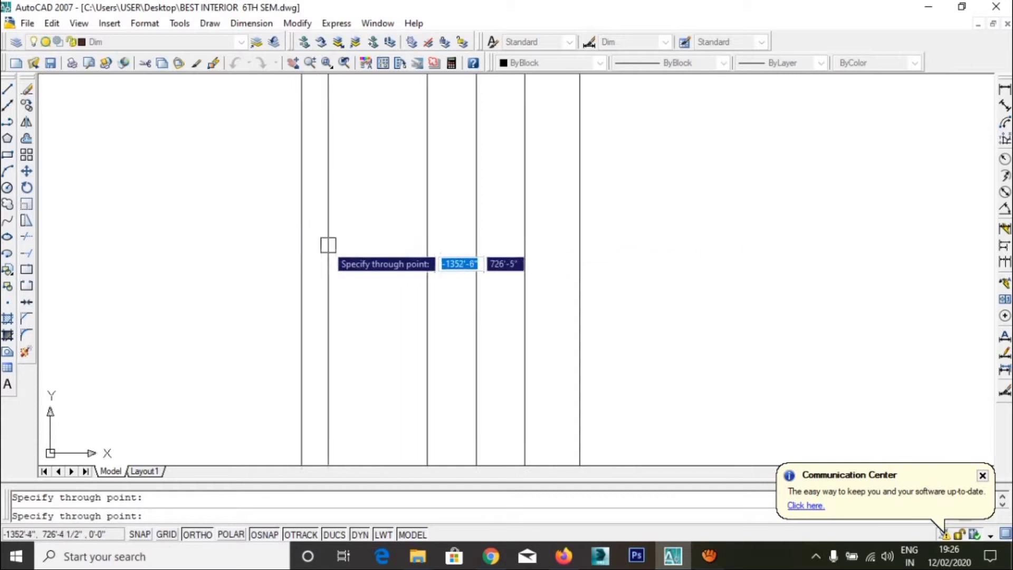
scroll(385, 292, down, 5)
key(Escape)
Add five horizontal construction lines and save the drawing.
middle_drag(385, 292, 515, 266)
text(XL)
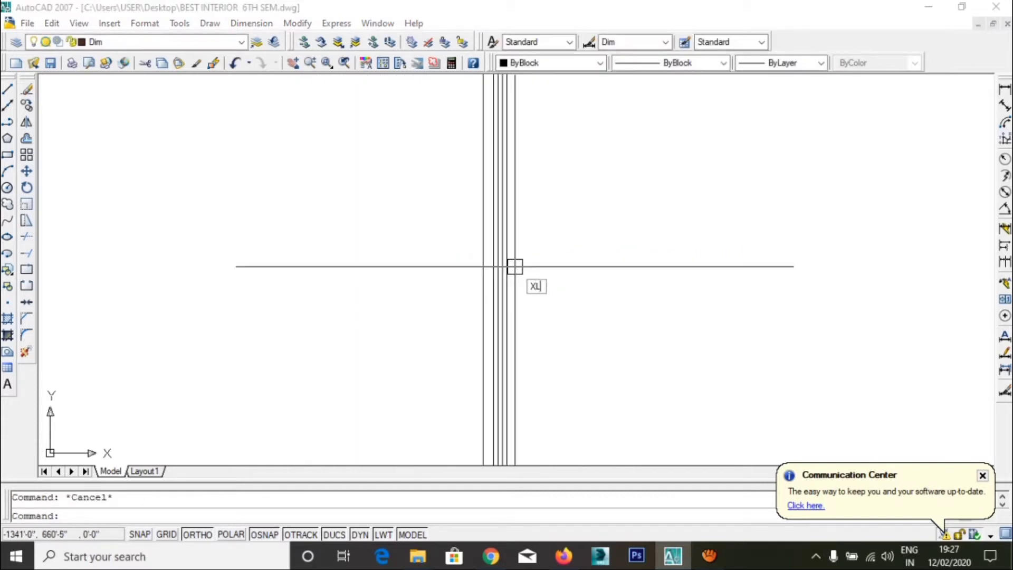
key(Return)
text(H)
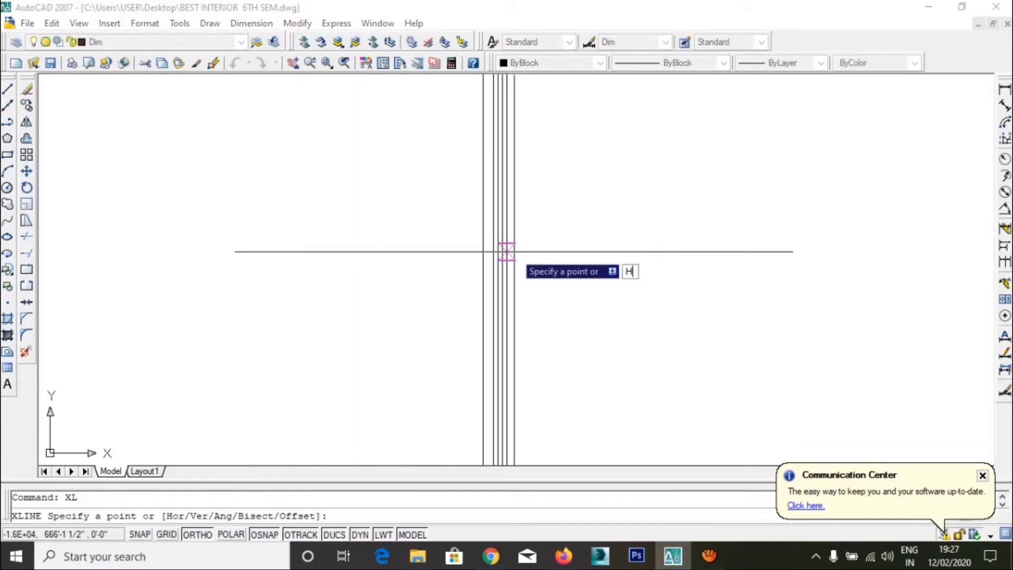
key(Return)
click(591, 145)
click(592, 173)
click(596, 204)
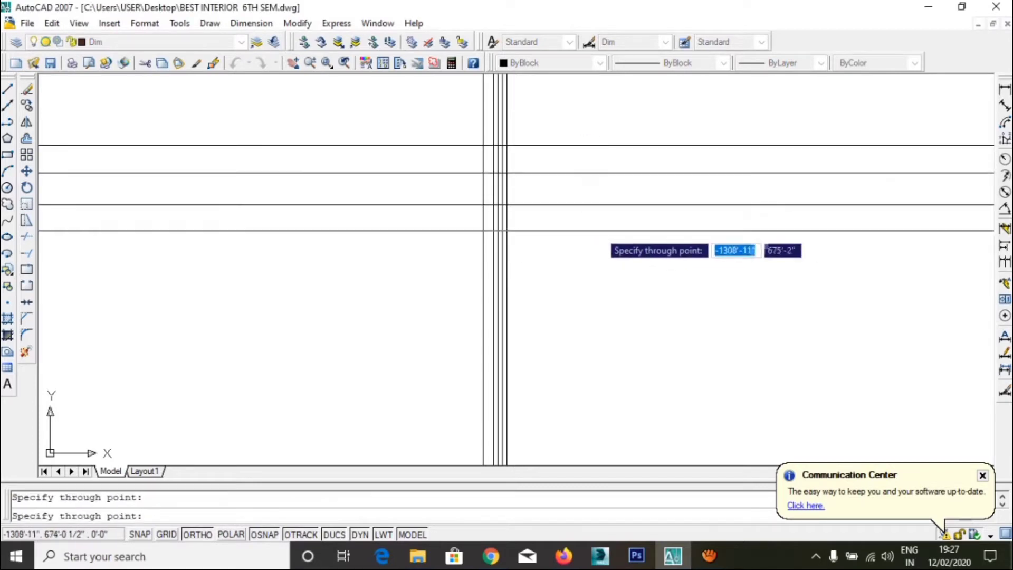
click(597, 232)
click(591, 274)
key(Escape)
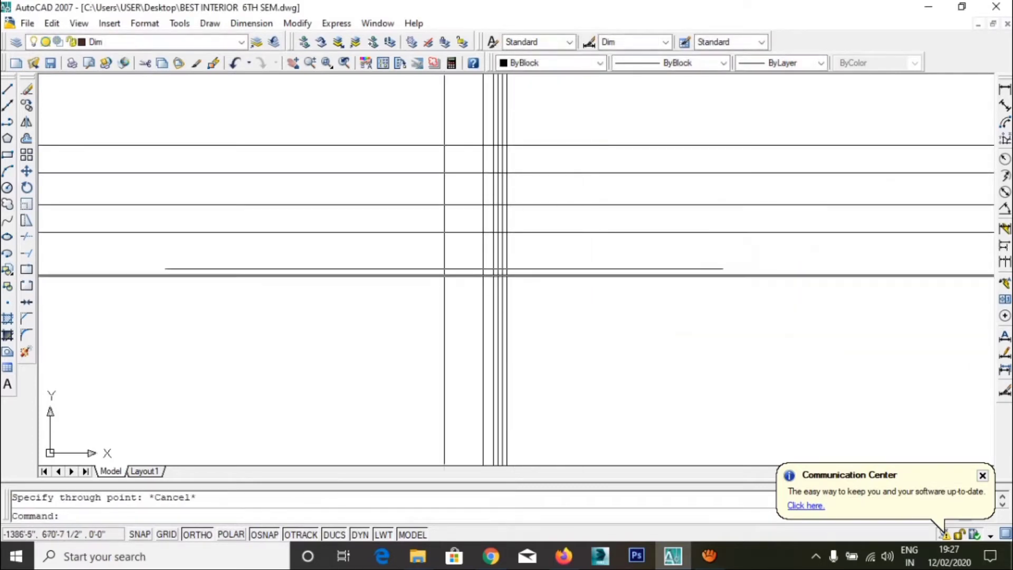
click(52, 62)
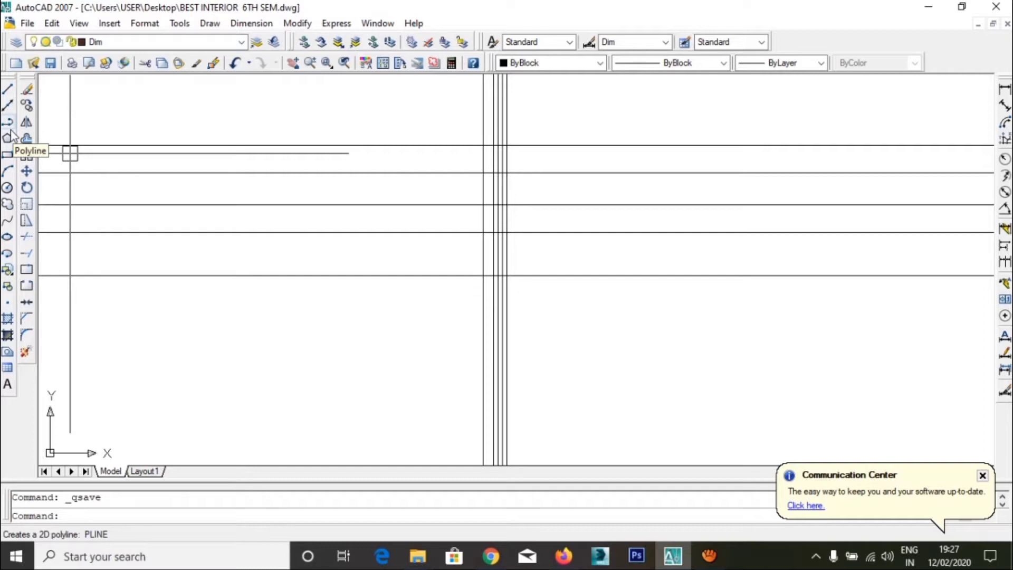
Draw an open outline of top, right and bottom line segments.
scroll(438, 262, down, 5)
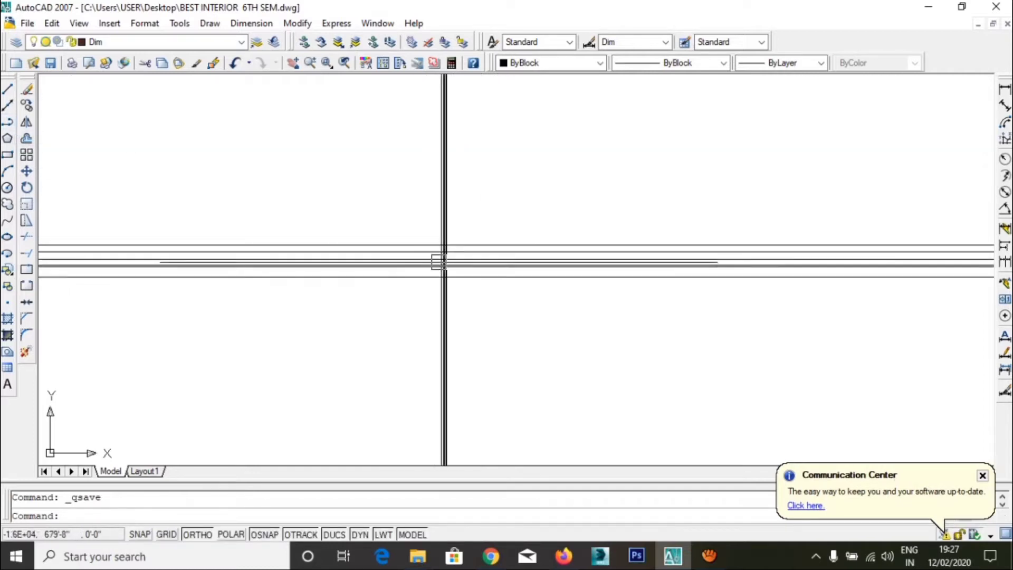
scroll(247, 212, up, 2)
click(7, 88)
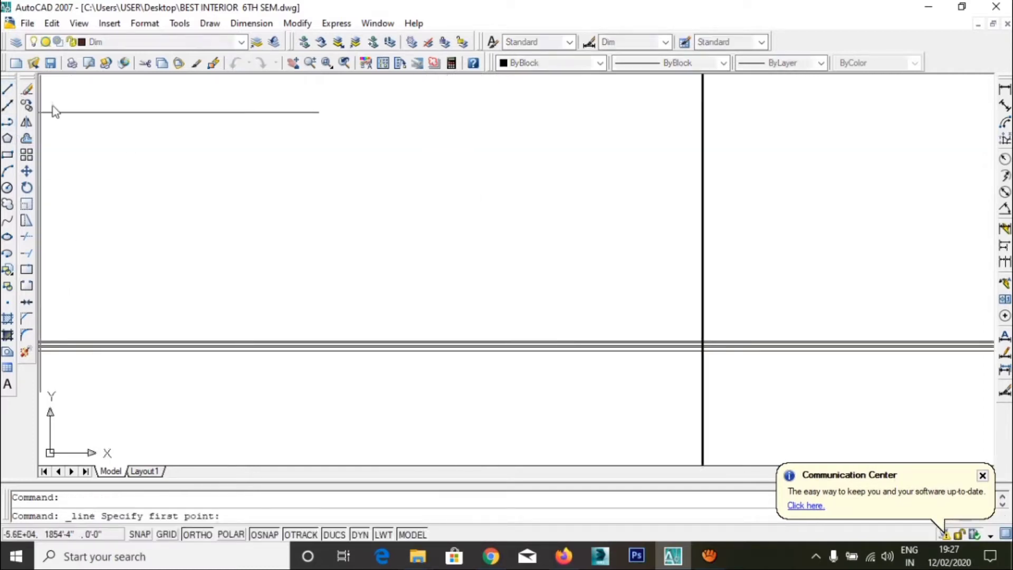
click(272, 186)
click(414, 183)
click(415, 318)
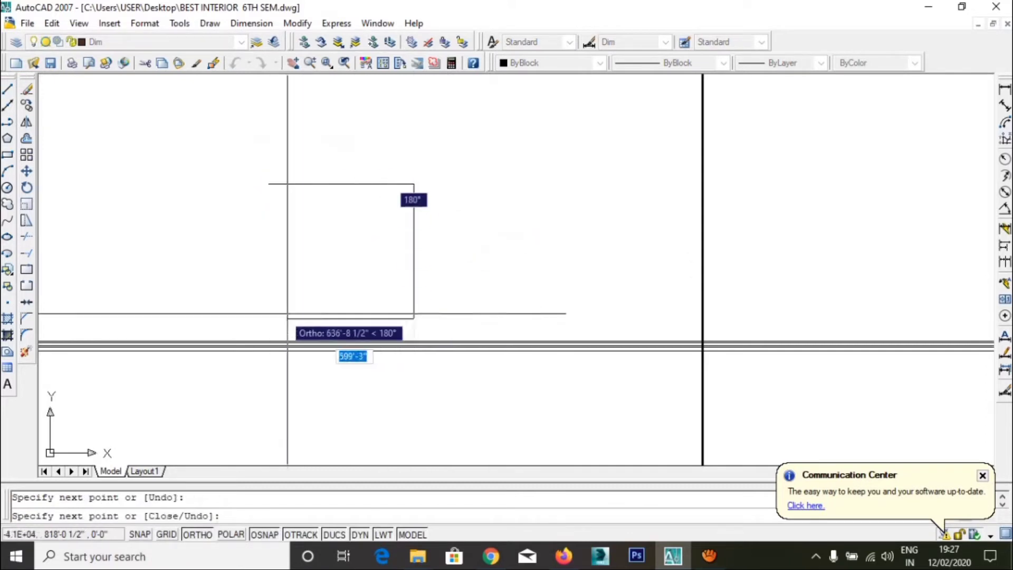
click(282, 318)
right_click(320, 263)
click(325, 270)
Select the outline's top and right lines, then clear the selection.
drag(370, 169, 256, 203)
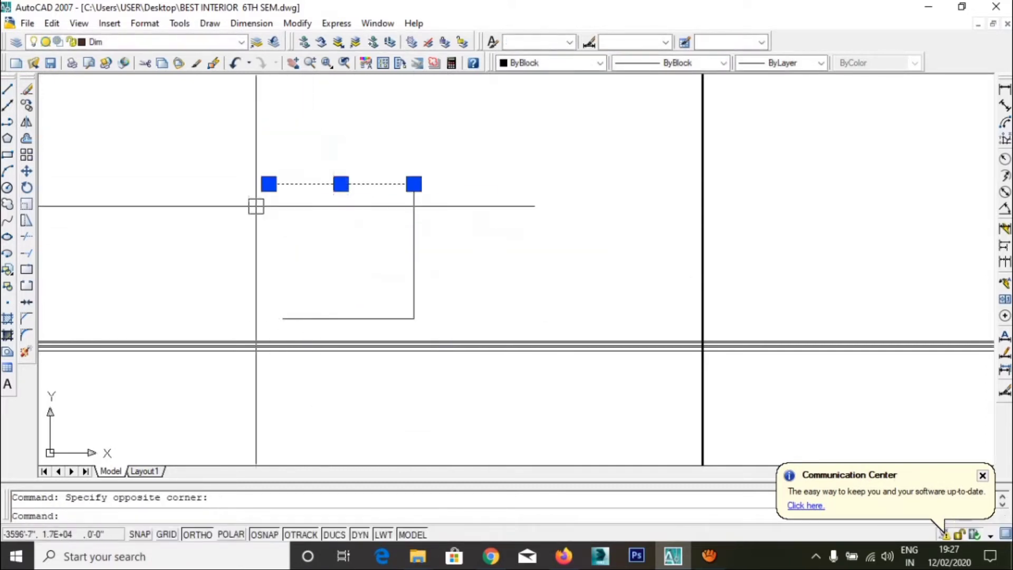
mouse_move(448, 231)
mouse_down()
mouse_move(400, 248)
mouse_move(317, 322)
mouse_up()
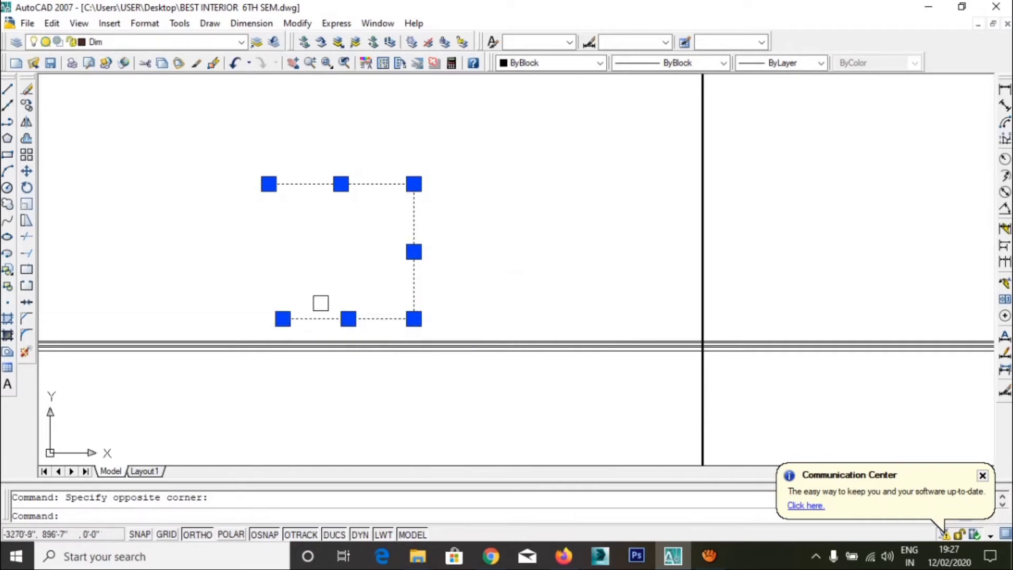
key(Escape)
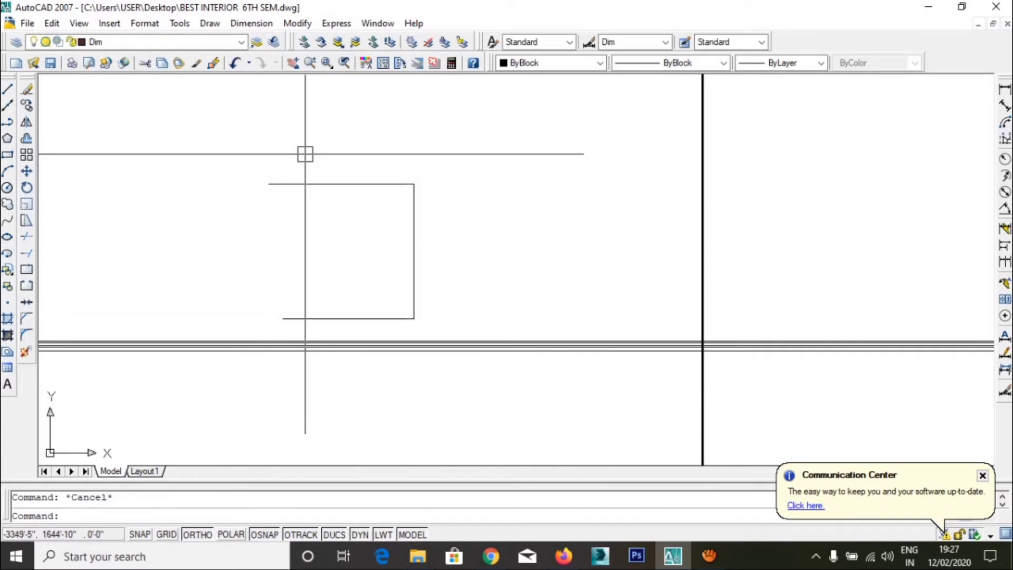
middle_drag(251, 186, 244, 215)
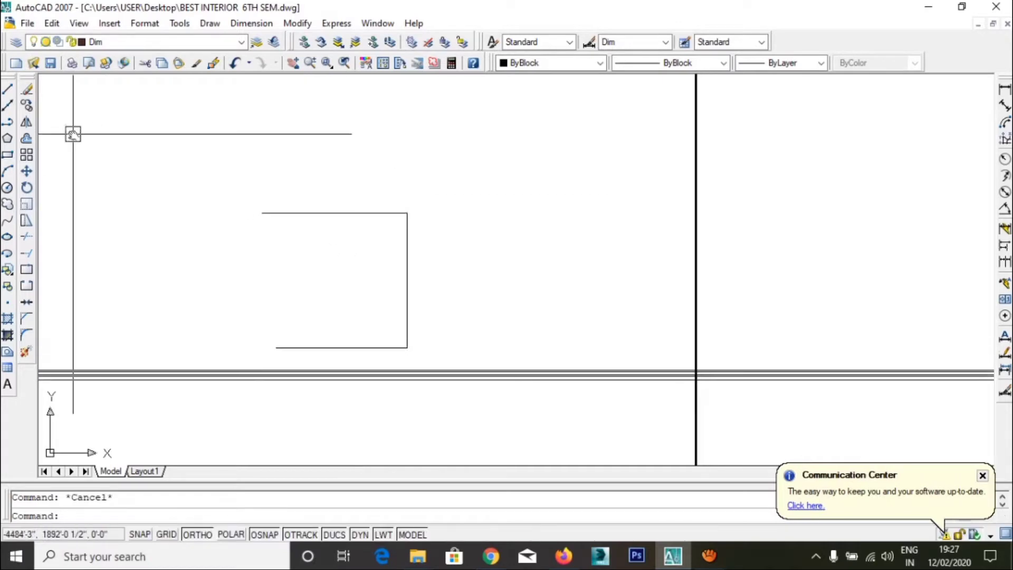
Draw a taller three-sided open polyline of top, right and bottom segments.
text(PL)
key(Return)
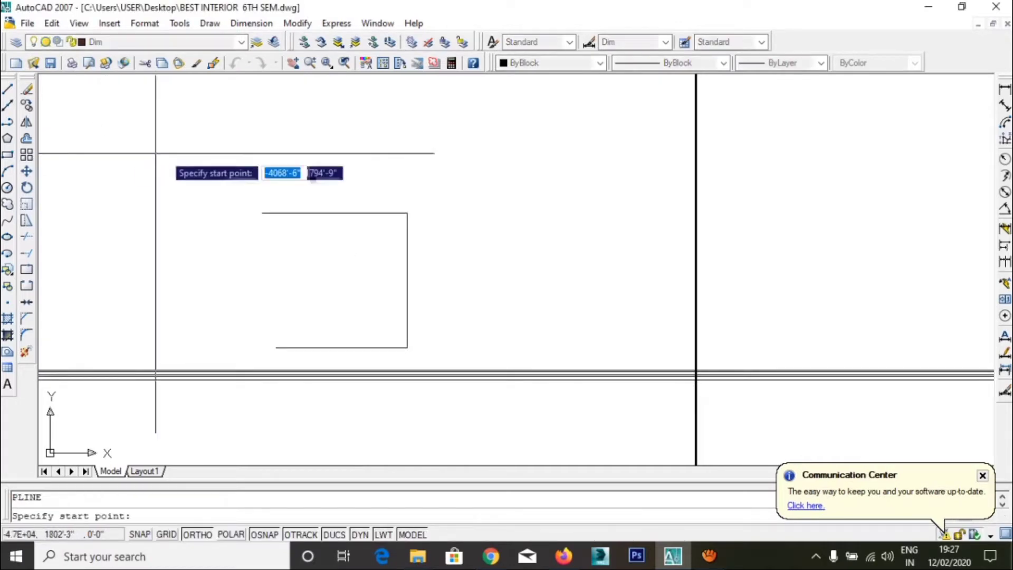
click(263, 102)
click(378, 102)
click(378, 186)
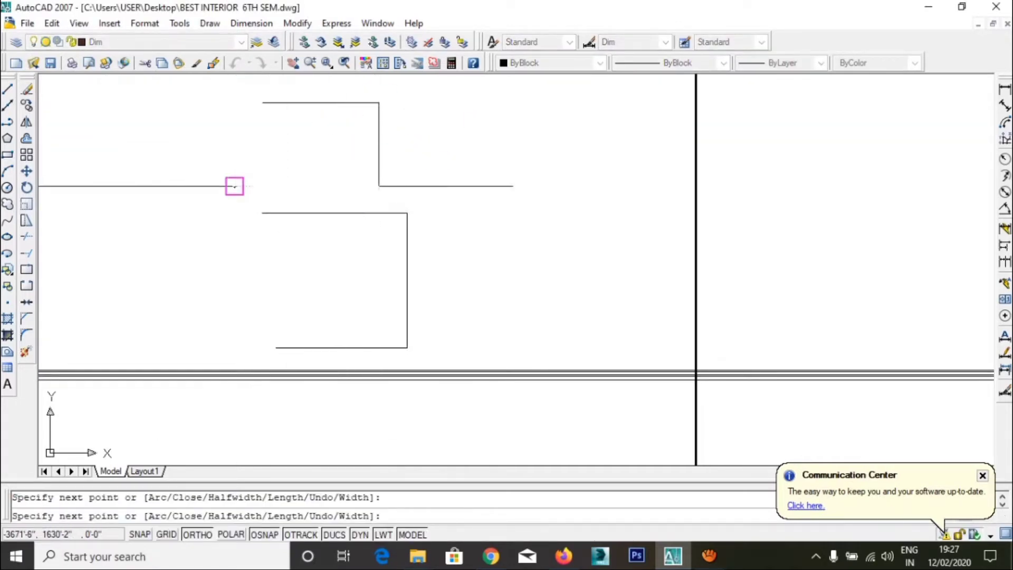
click(234, 186)
key(Return)
Select the new polyline, clear the selection, and begin another polyline.
click(231, 196)
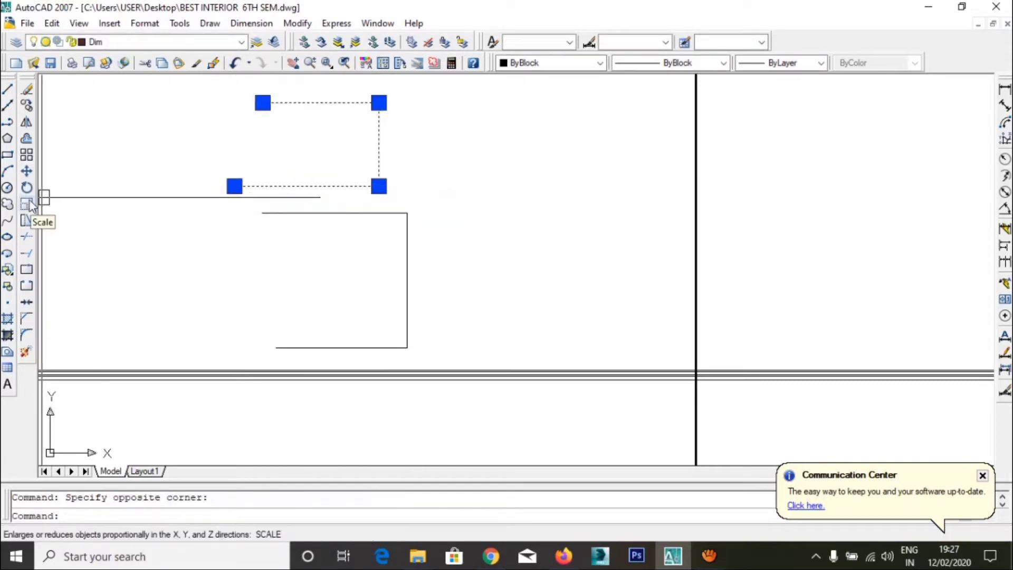
key(Escape)
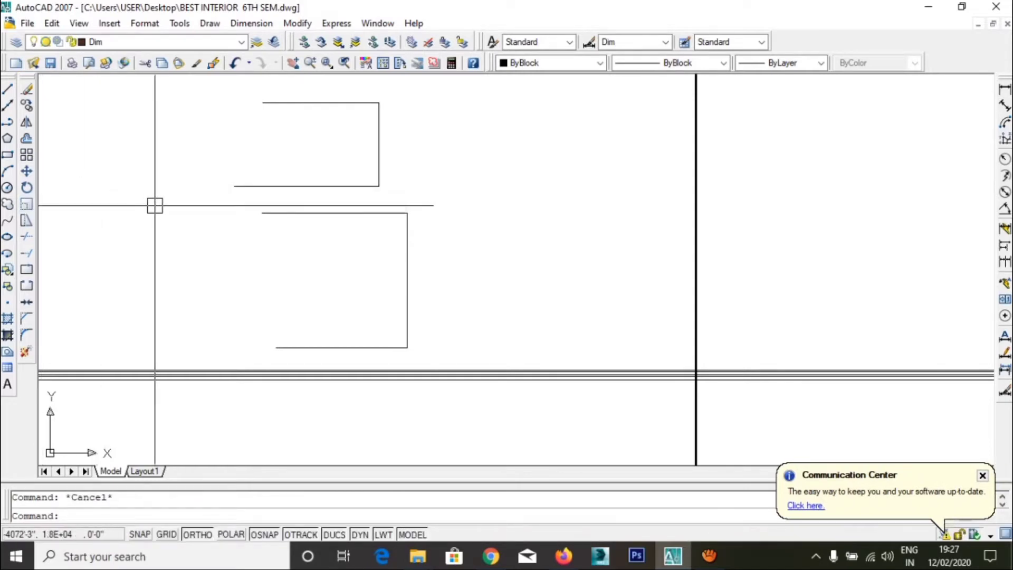
text(p)
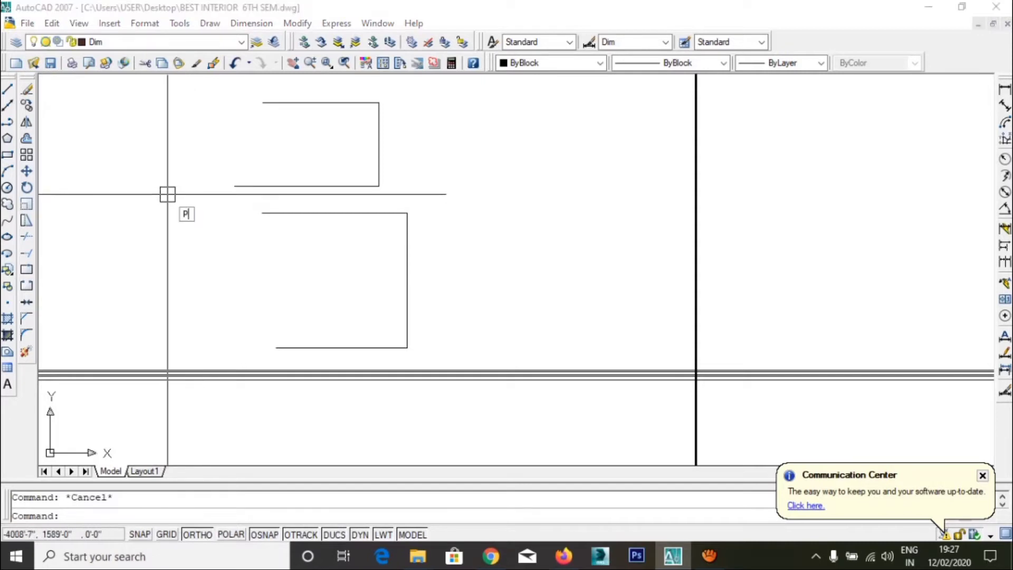
key(Return)
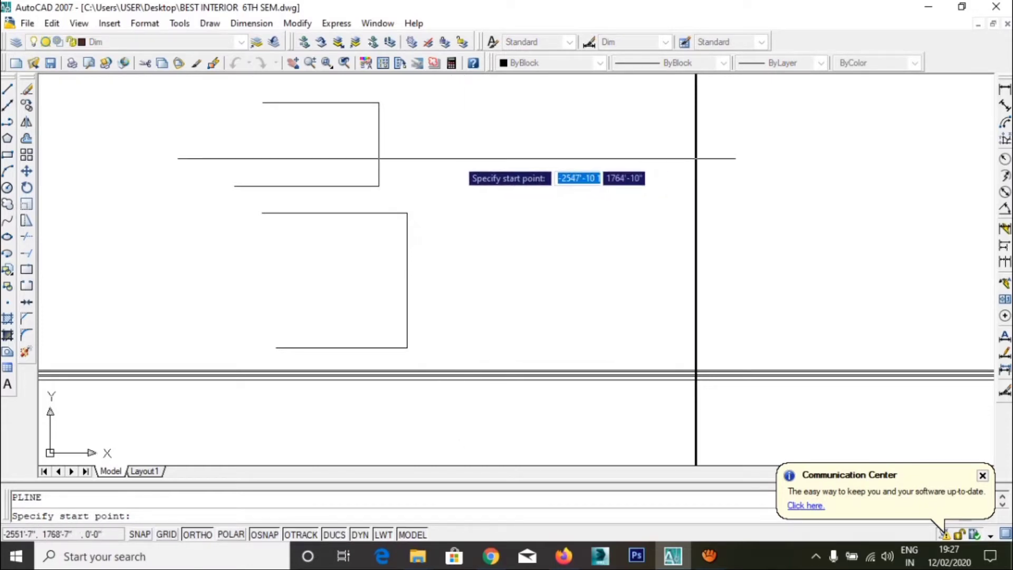
Pick the polyline start point and set start and end widths to 50.
click(457, 158)
text(w)
key(Return)
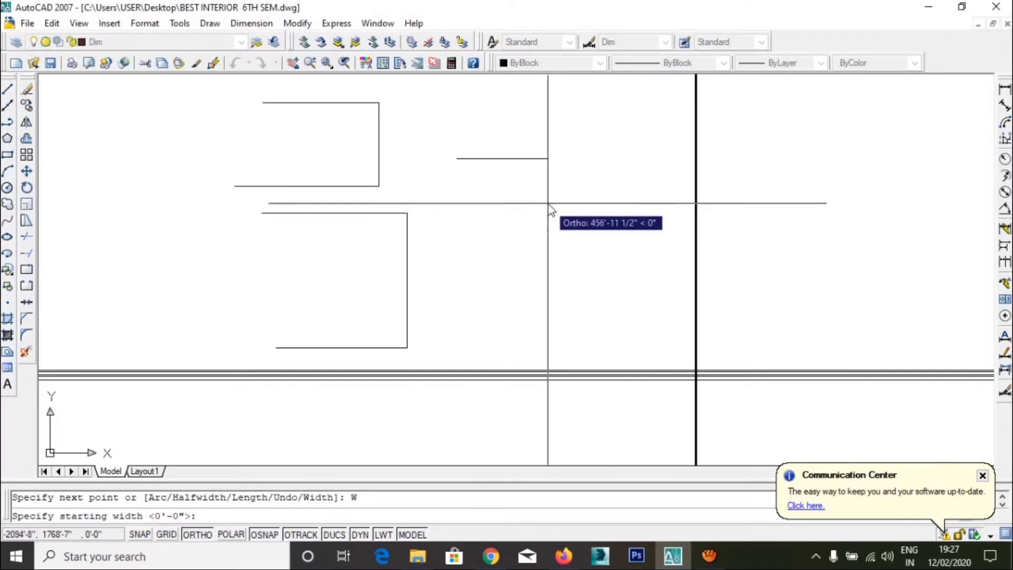
text(50)
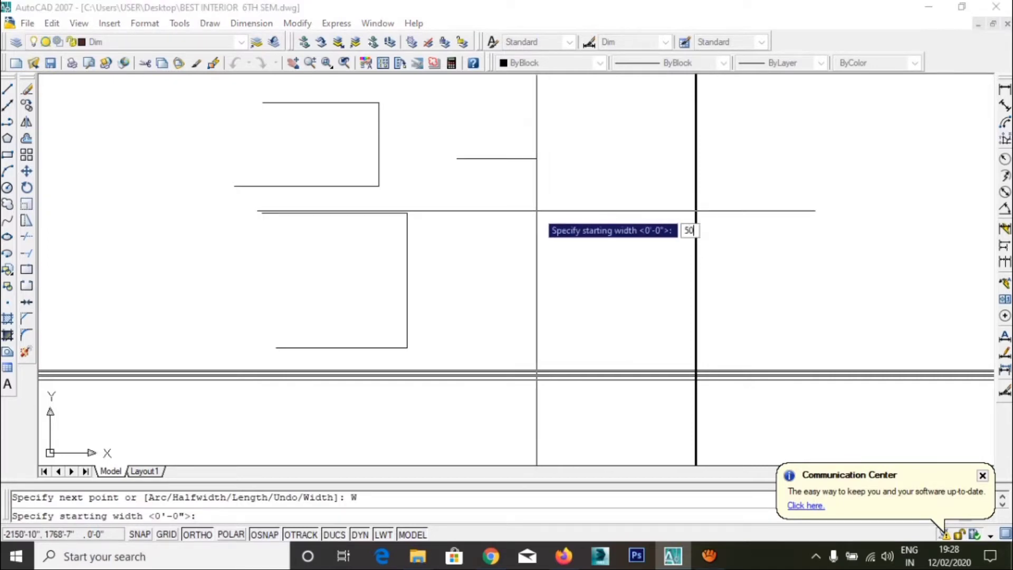
key(Return)
text(50)
key(Return)
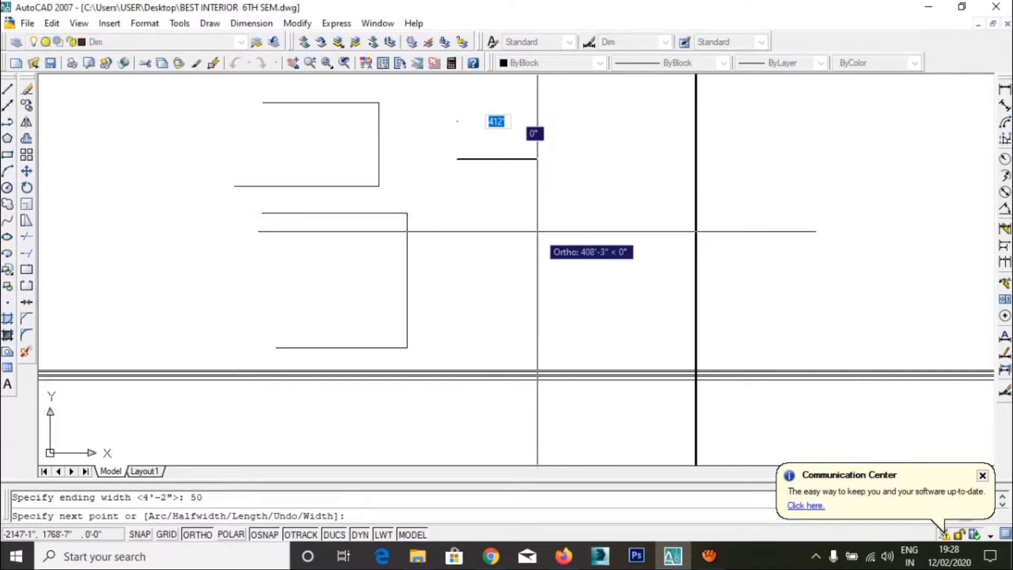
Draw the thick square frame's top, right and bottom edges and end the polyline.
scroll(528, 161, up, 3)
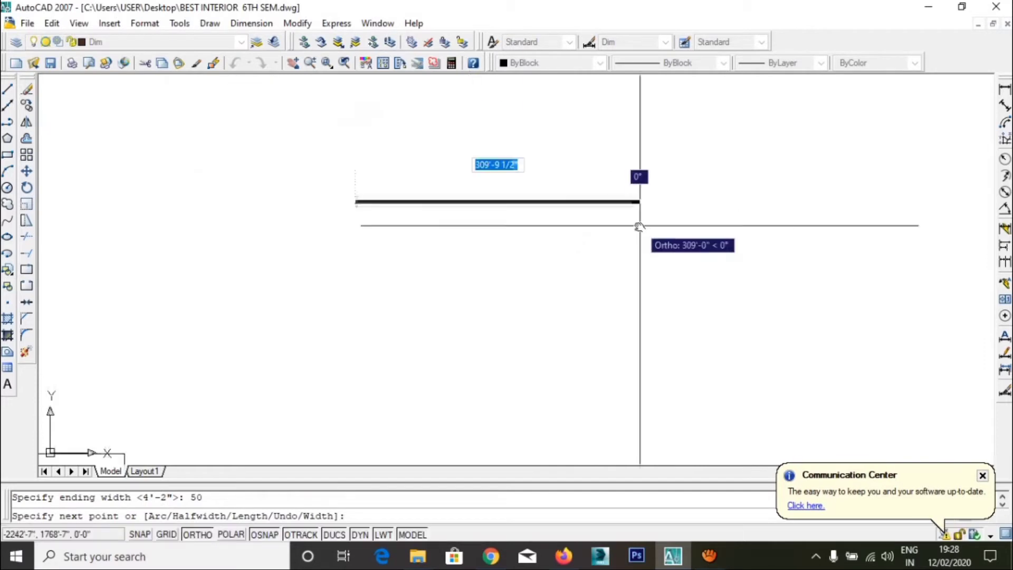
scroll(488, 203, up, 2)
scroll(501, 232, down, 3)
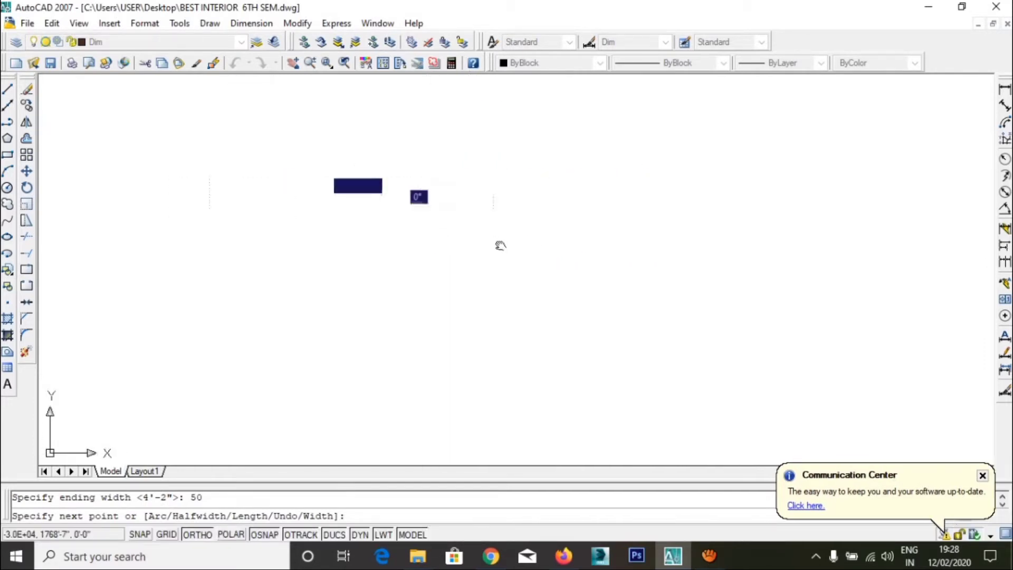
scroll(502, 251, up, 3)
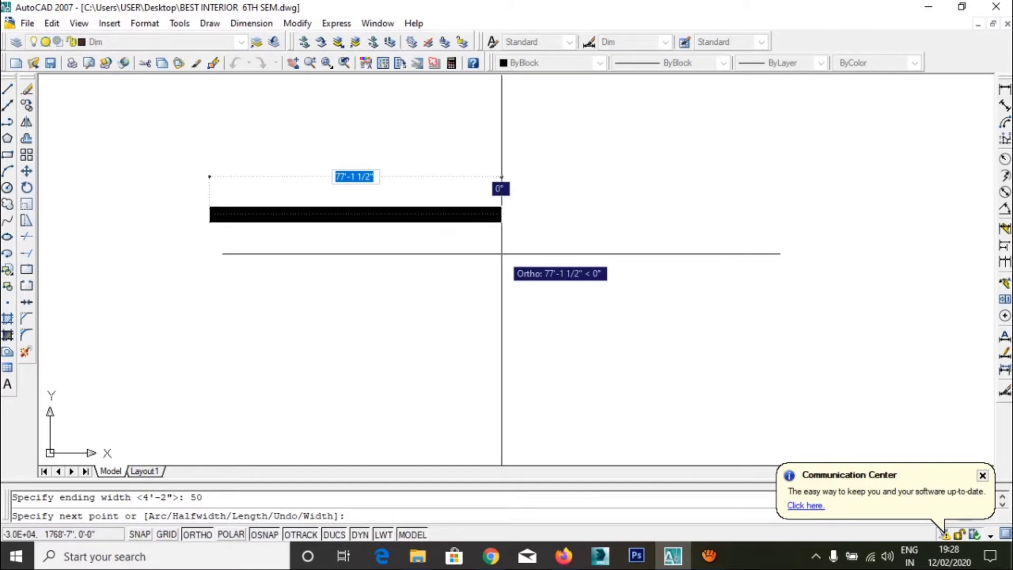
click(510, 248)
click(509, 381)
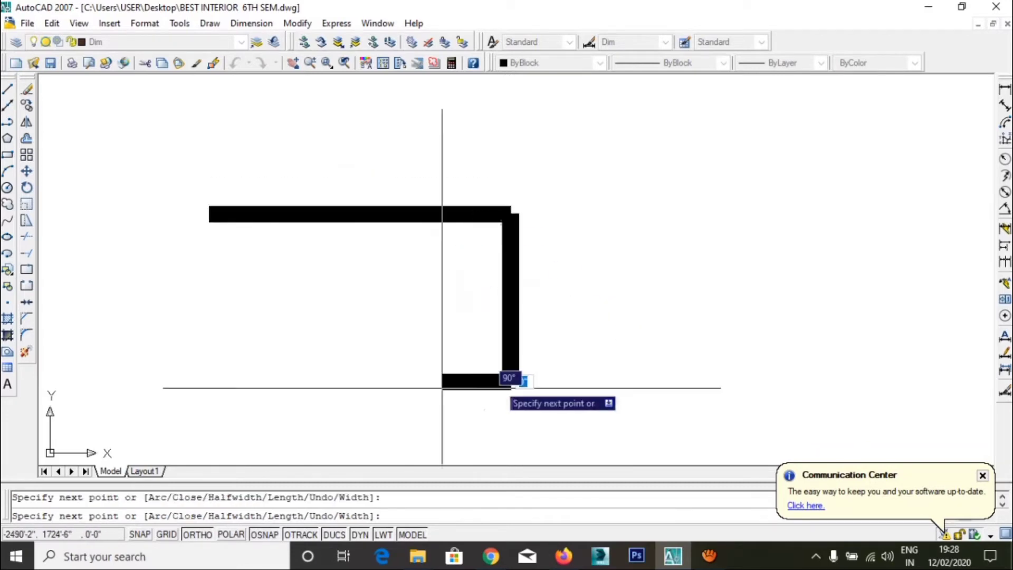
click(341, 380)
right_click(391, 148)
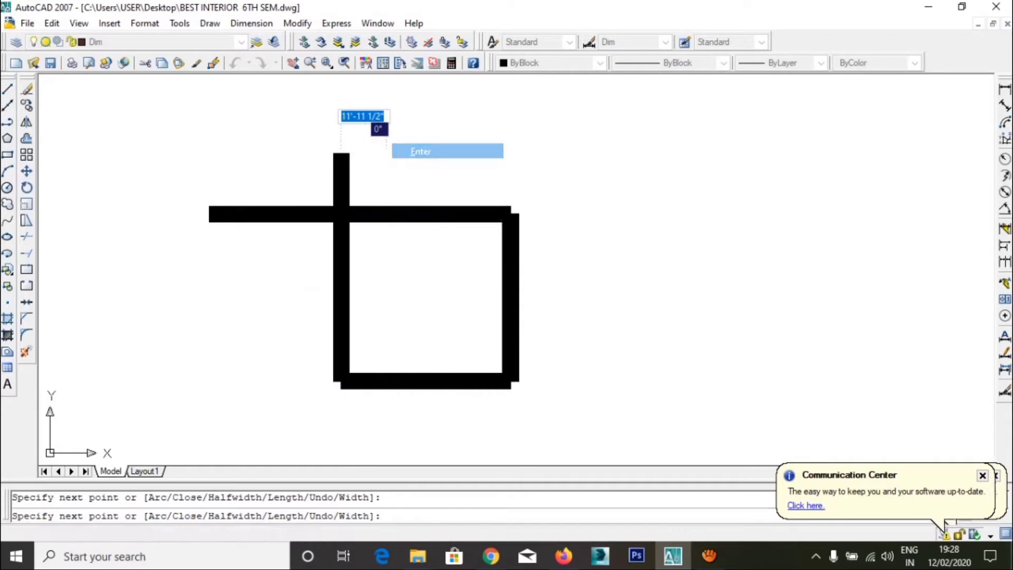
click(422, 151)
mouse_move(632, 314)
middle_down()
mouse_move(606, 303)
mouse_move(592, 269)
middle_up()
Begin a polyline right of the thick square with start and end widths of 0.
text(pl)
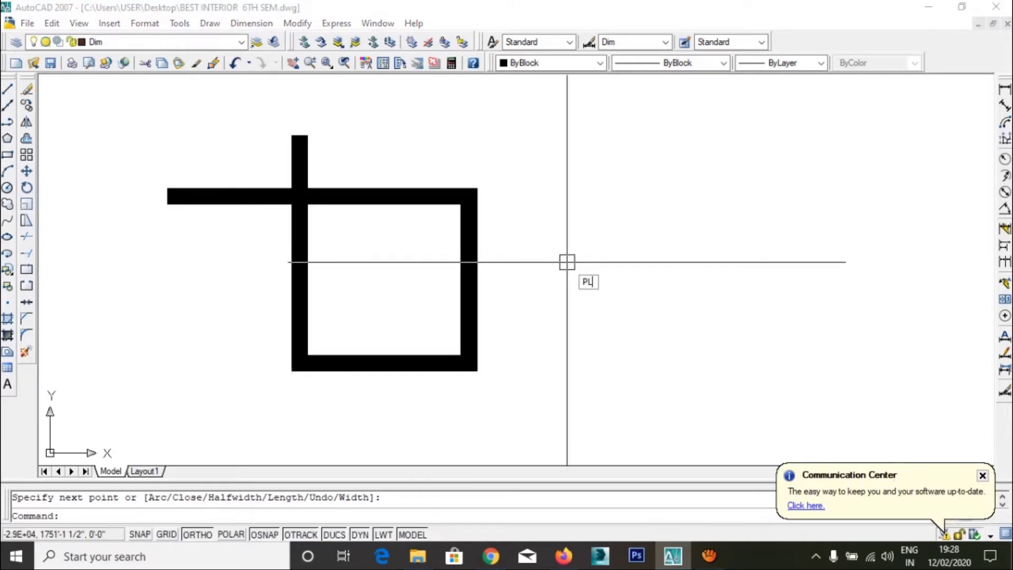
key(Return)
click(557, 213)
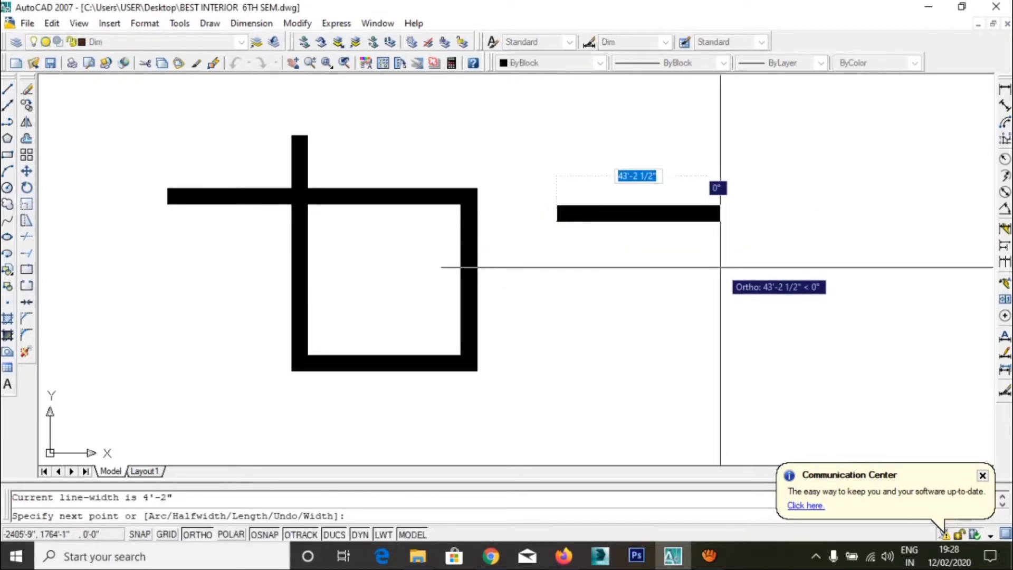
text(w)
key(Return)
text(0)
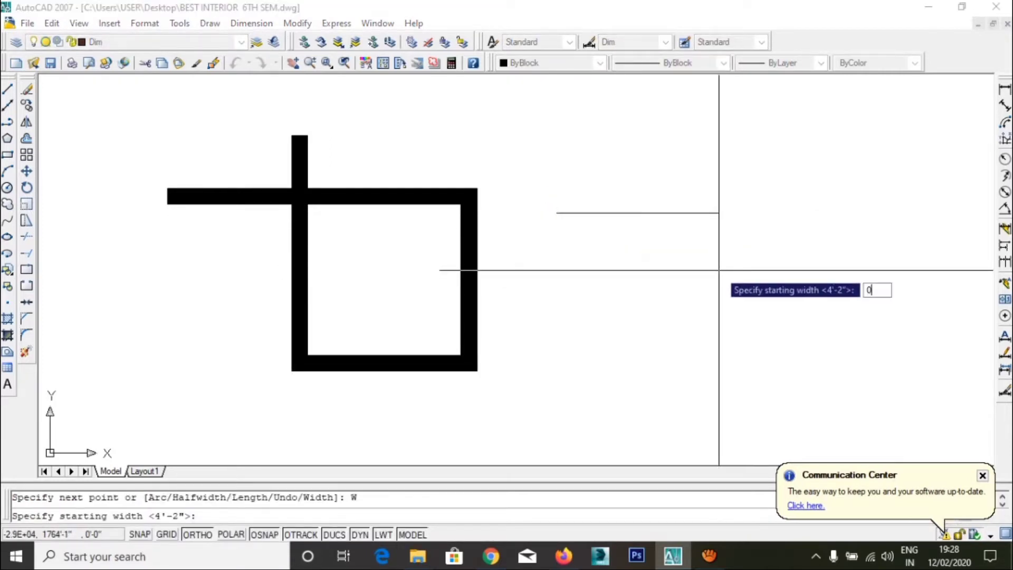
key(Return)
text(0)
key(Return)
Draw the thin rectangle's top, right, bottom and left sides and end it.
click(728, 266)
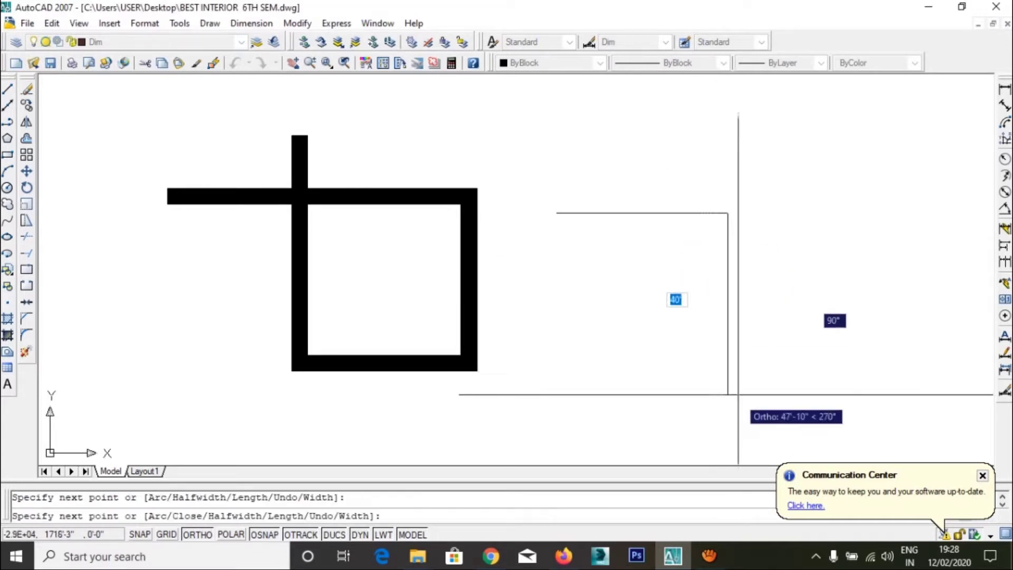
click(727, 399)
click(626, 399)
click(626, 172)
right_click(662, 166)
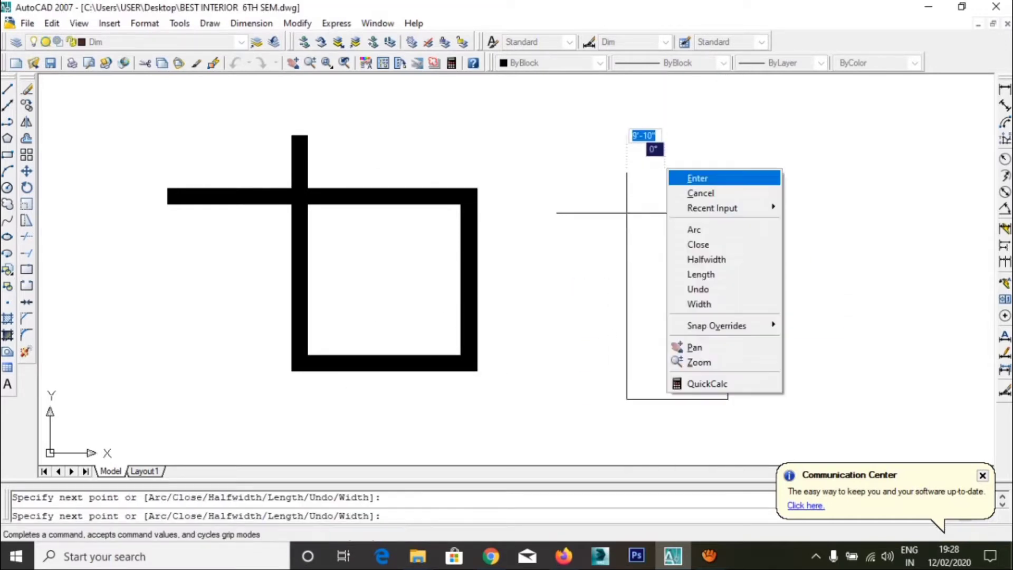
click(686, 177)
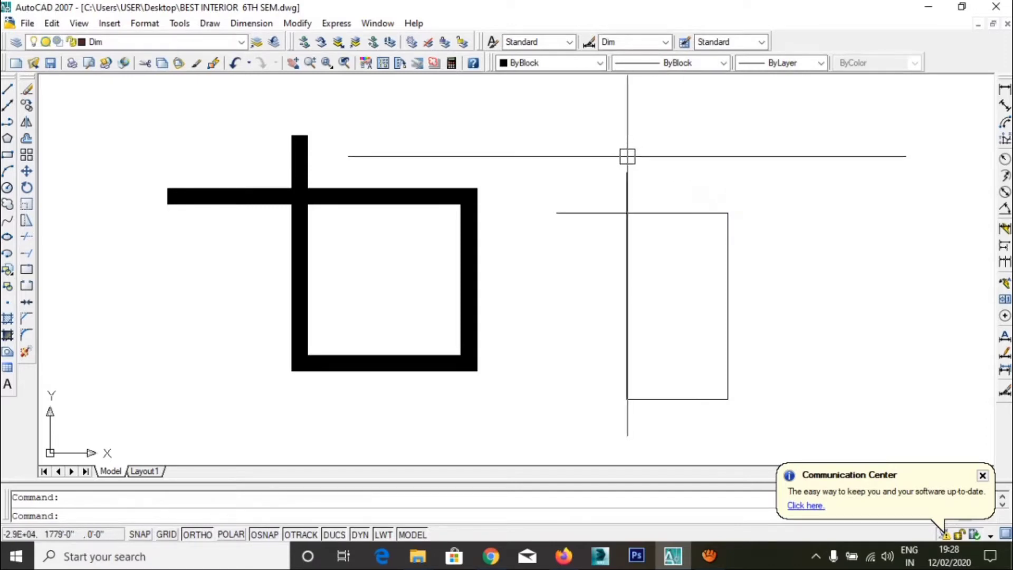
scroll(633, 211, down, 2)
scroll(456, 275, down, 4)
scroll(512, 203, up, 4)
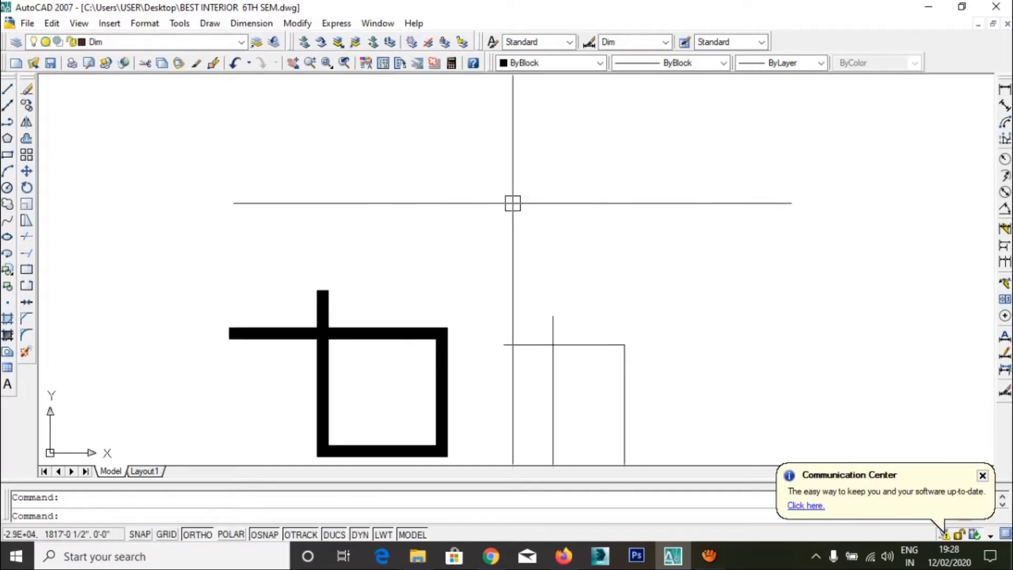
middle_drag(512, 203, 482, 201)
Draw the arrowhead as a polyline segment tapering from width 0 to 50.
text(PL)
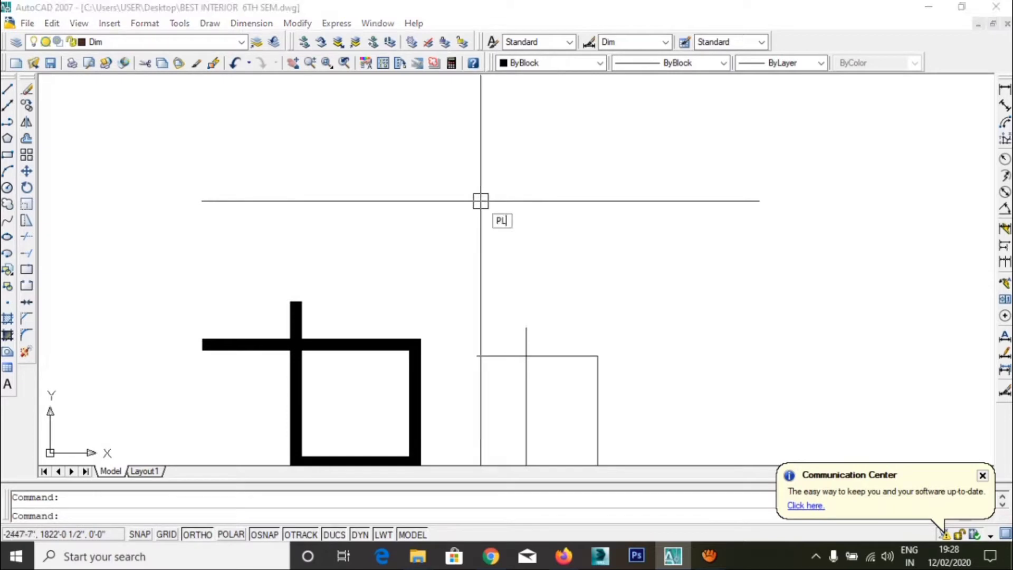
key(Return)
click(386, 157)
text(W)
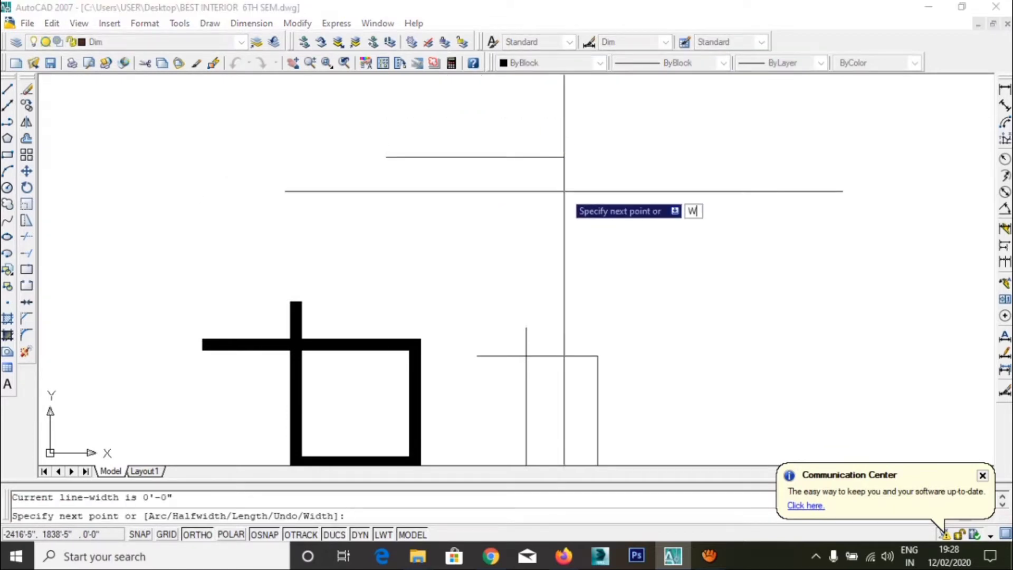
key(Return)
text(0)
key(Return)
text(50)
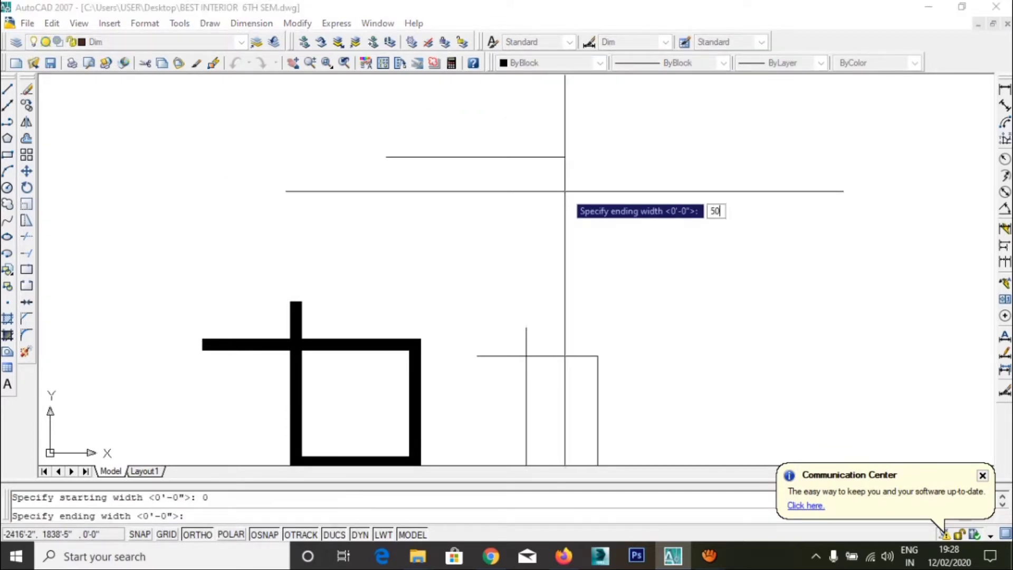
key(Return)
scroll(437, 156, up, 5)
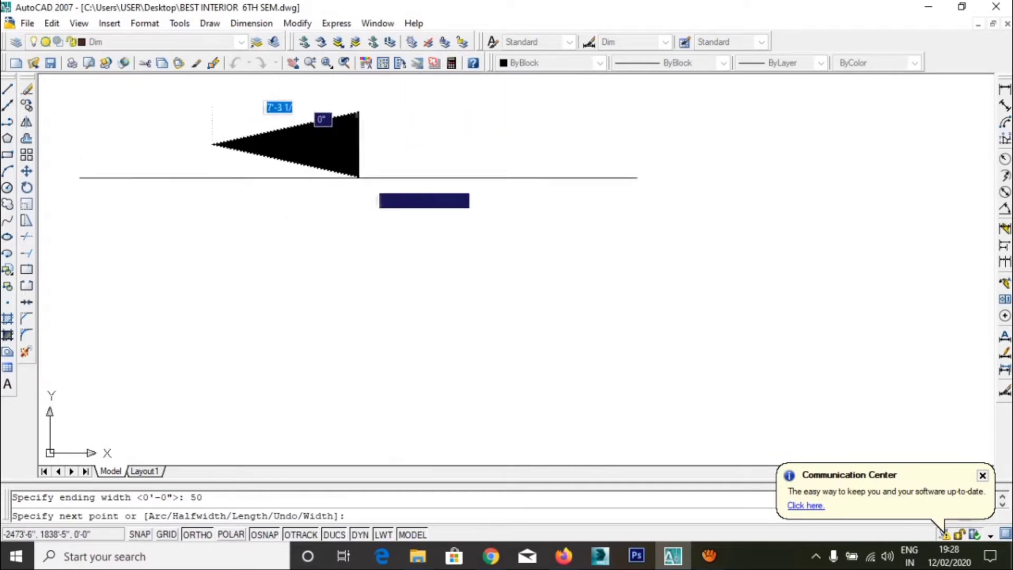
click(370, 184)
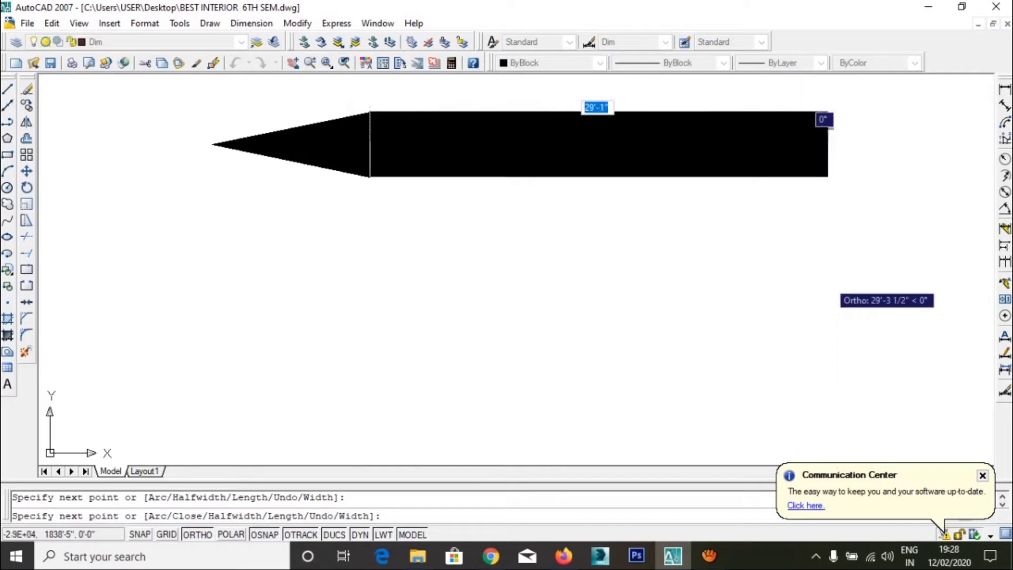
Add a 25-wide shaft segment to the arrow and finish the polyline.
text(w)
key(Return)
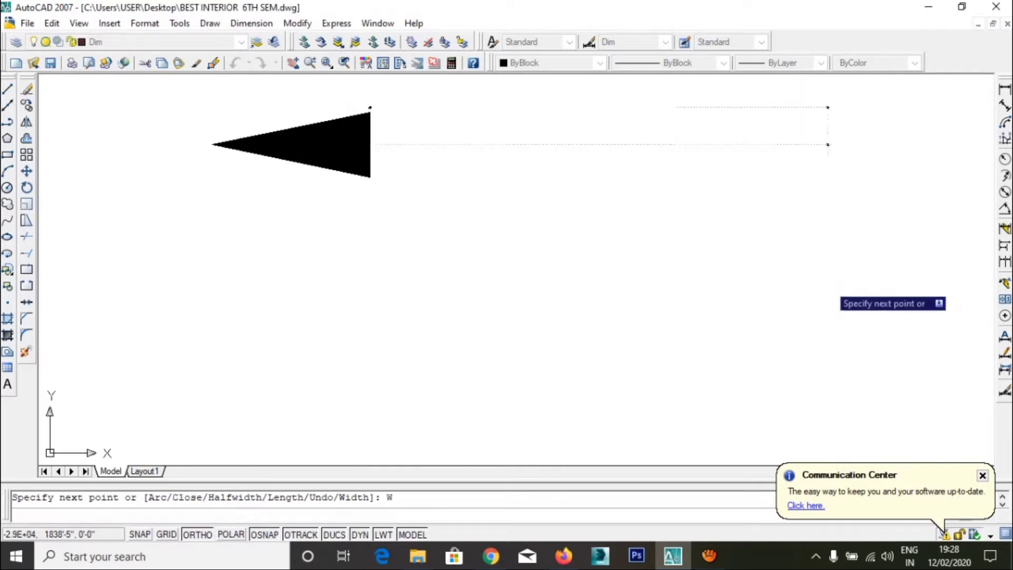
text(25)
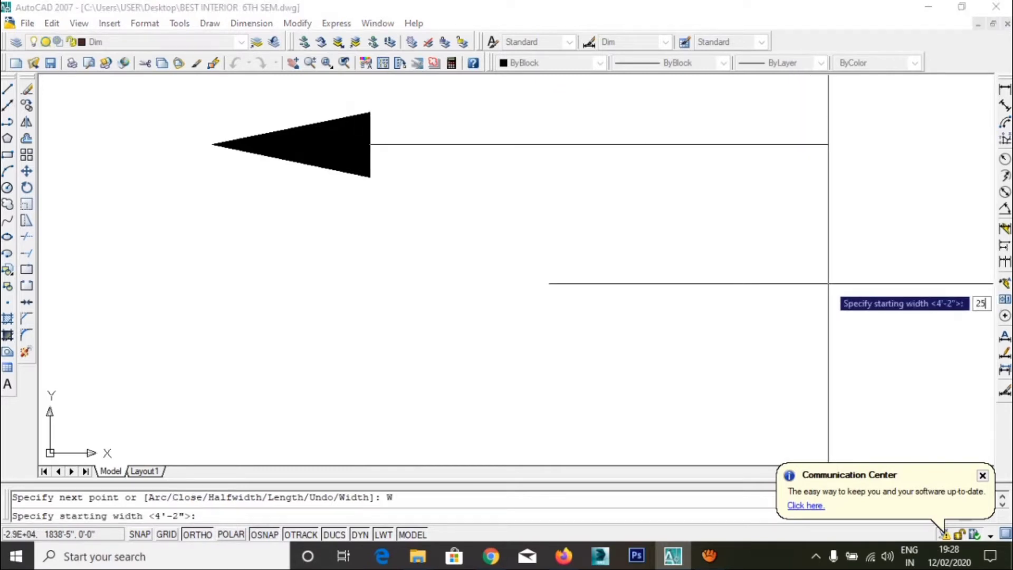
key(Return)
text(25)
key(Return)
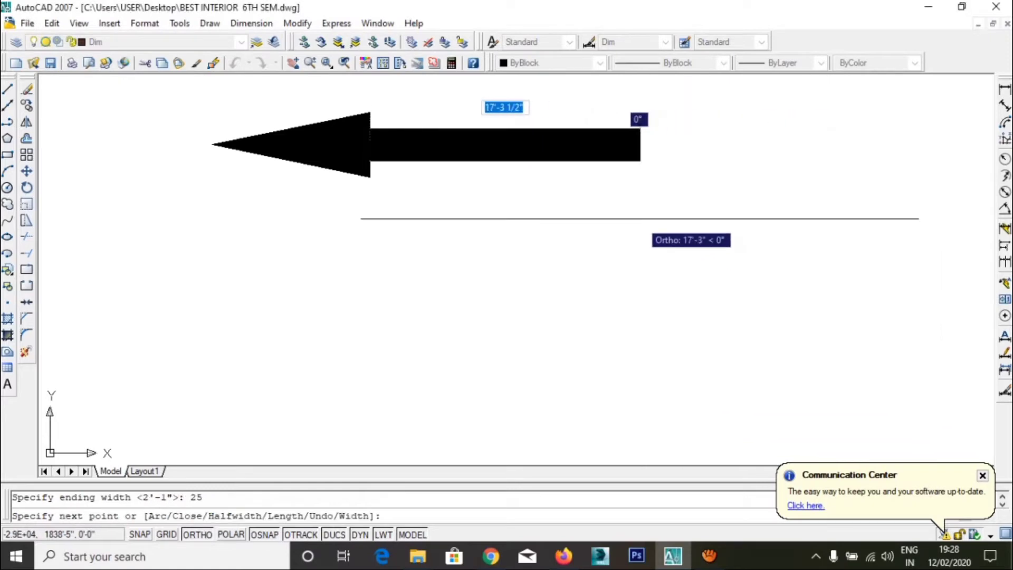
click(639, 217)
key(Return)
Pan and zoom around to bring the arrow and other shapes into view.
scroll(655, 219, down, 2)
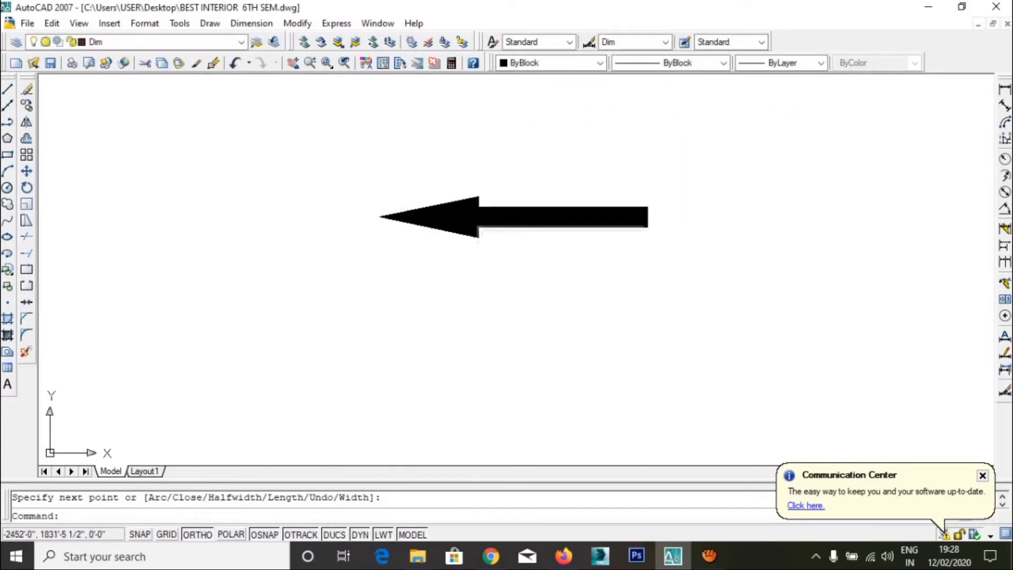
middle_drag(680, 288, 677, 309)
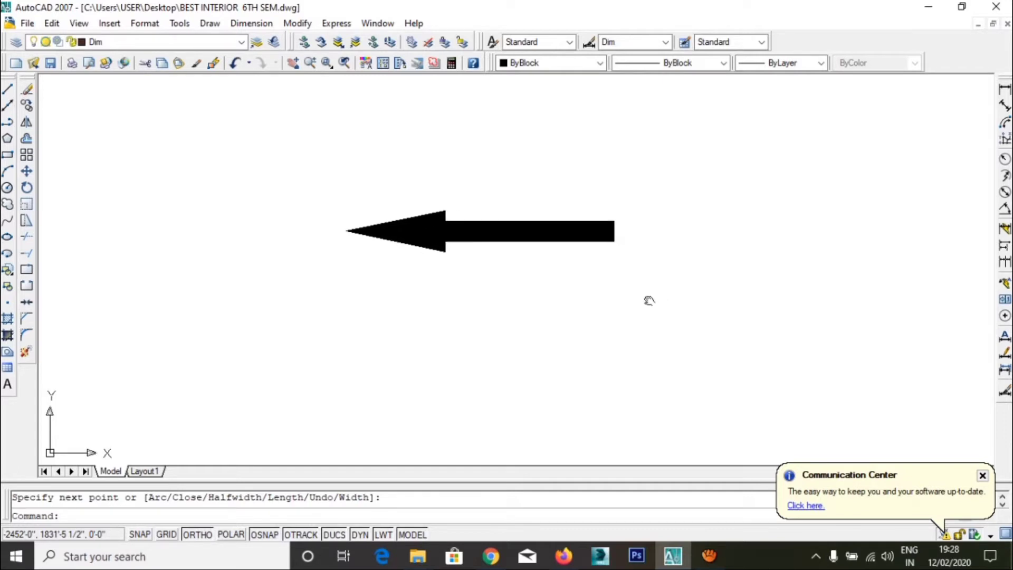
middle_drag(648, 298, 646, 298)
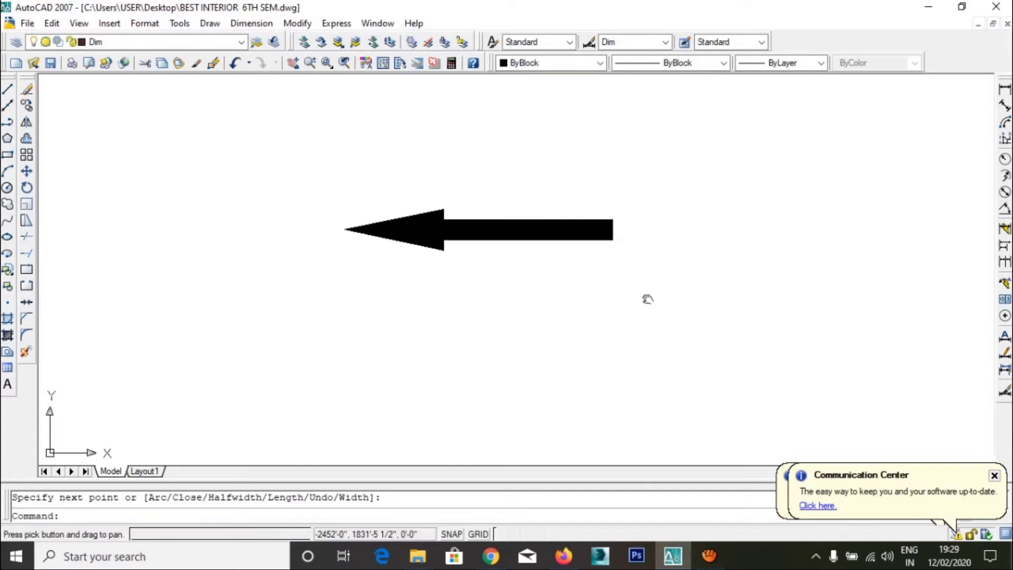
scroll(639, 270, down, 2)
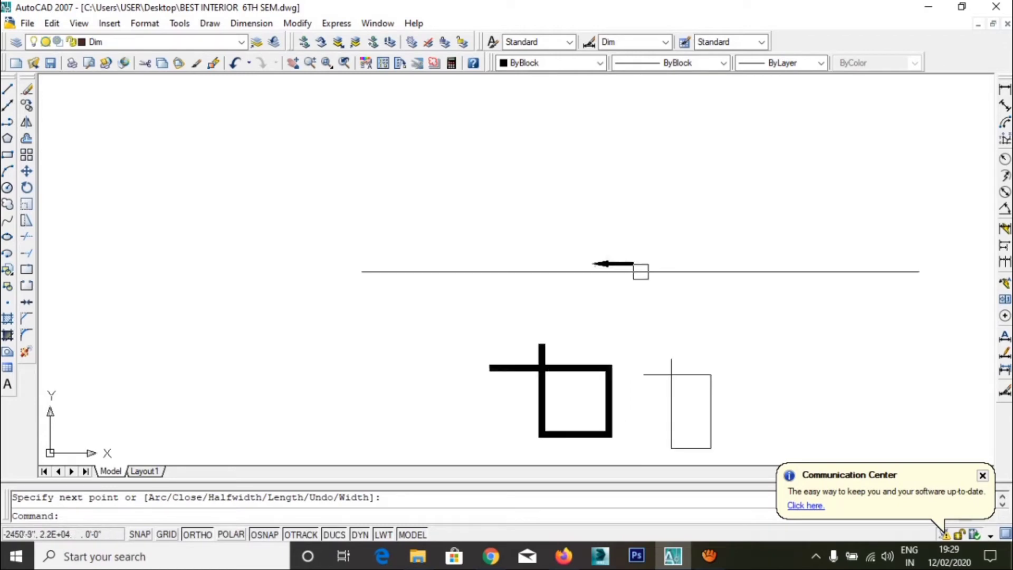
scroll(640, 271, up, 2)
mouse_move(633, 294)
middle_down()
mouse_move(582, 272)
mouse_move(486, 261)
mouse_move(696, 242)
mouse_move(696, 224)
middle_up()
scroll(582, 272, up, 2)
scroll(610, 261, up, 4)
scroll(481, 248, up, 3)
scroll(482, 248, down, 5)
scroll(701, 224, down, 2)
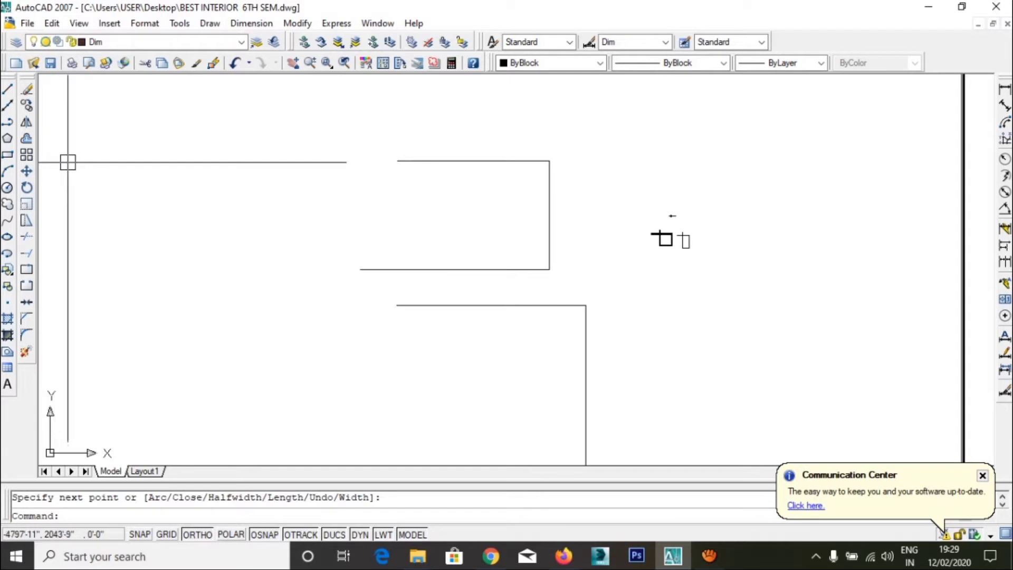
text(POL)
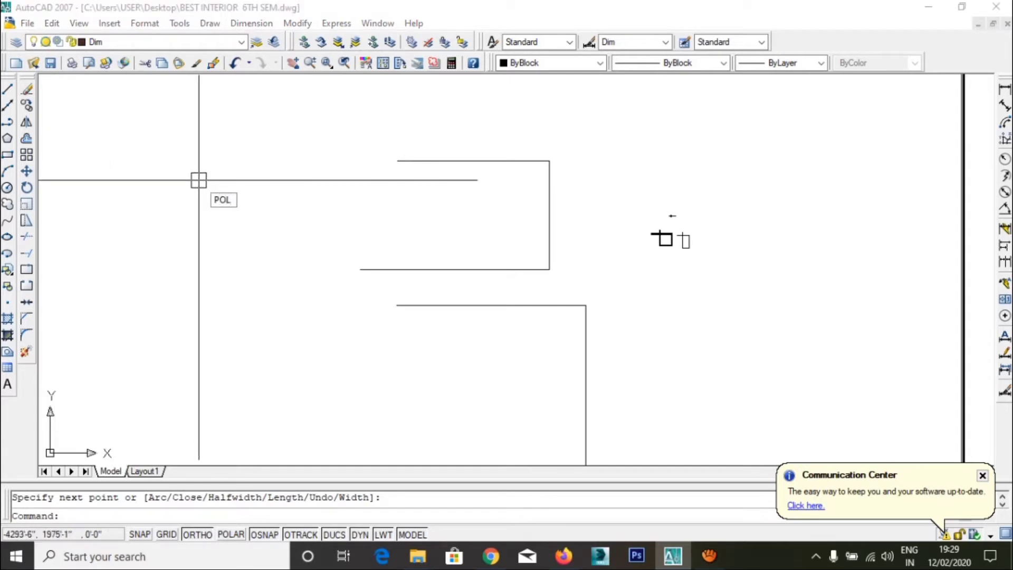
key(Return)
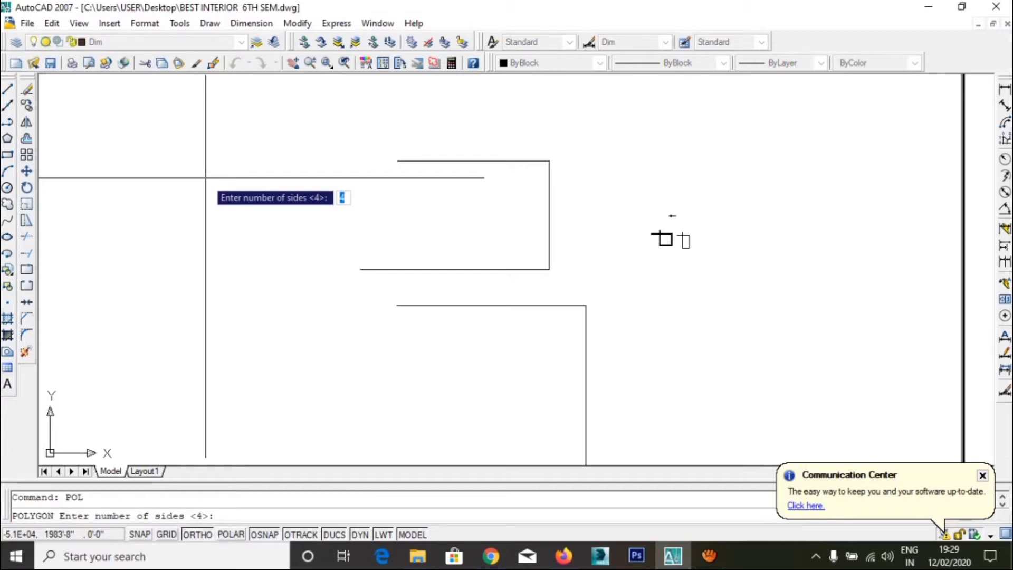
text(5)
key(Return)
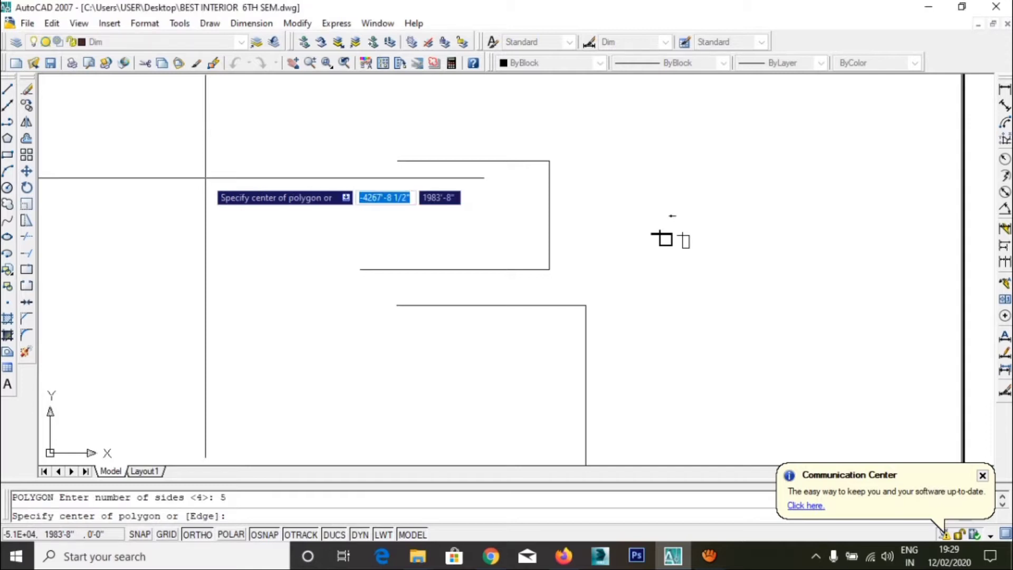
click(234, 245)
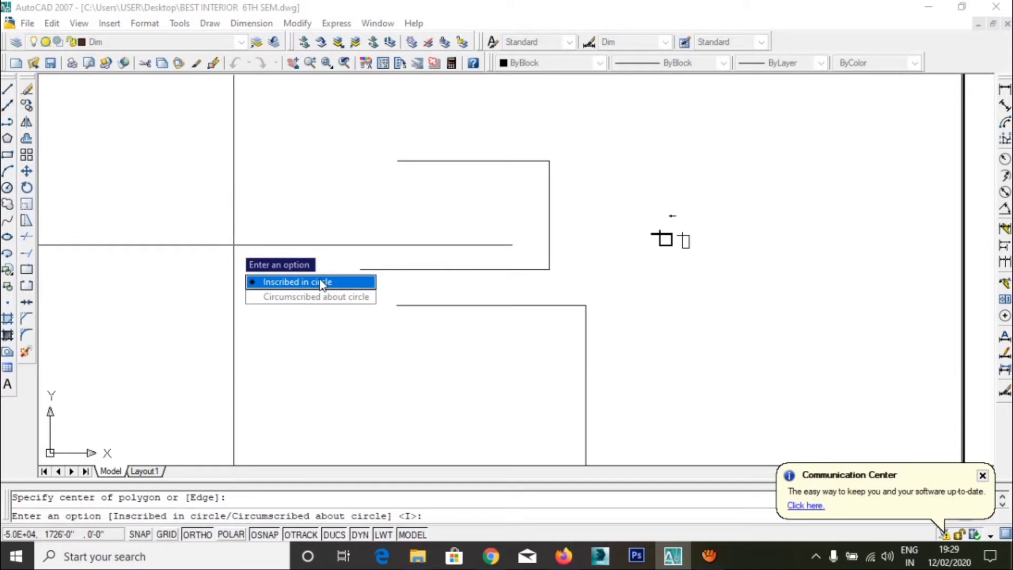
click(337, 300)
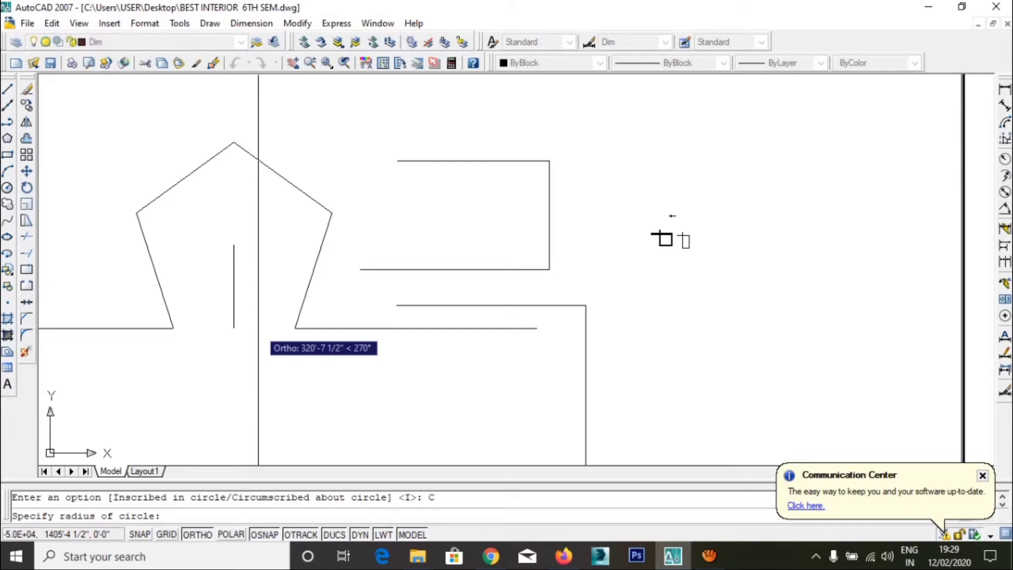
key(Escape)
text(p)
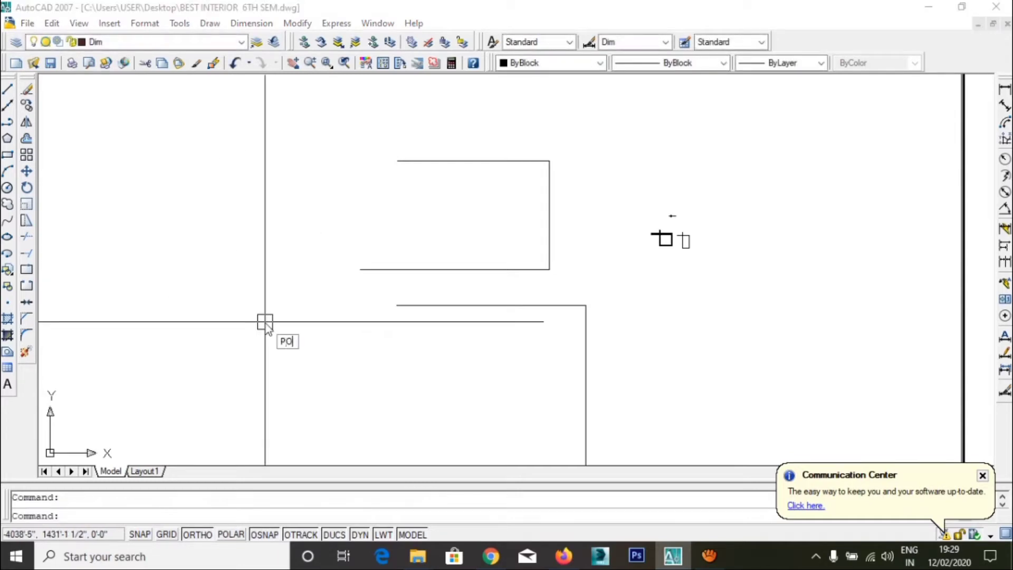
Draw a 5-sided polygon inscribed in a circle, left of the line outlines.
key(Return)
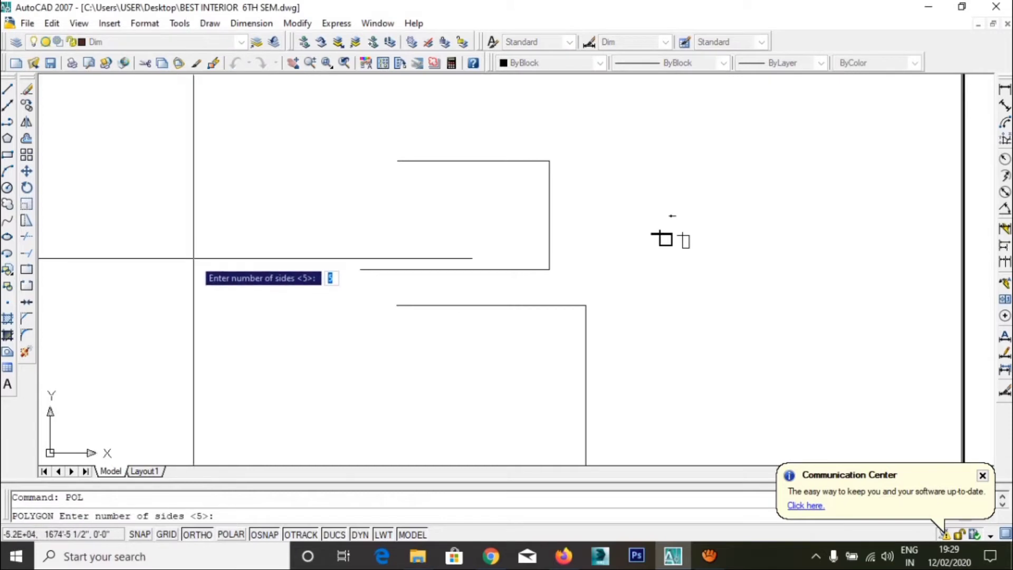
key(Return)
click(177, 282)
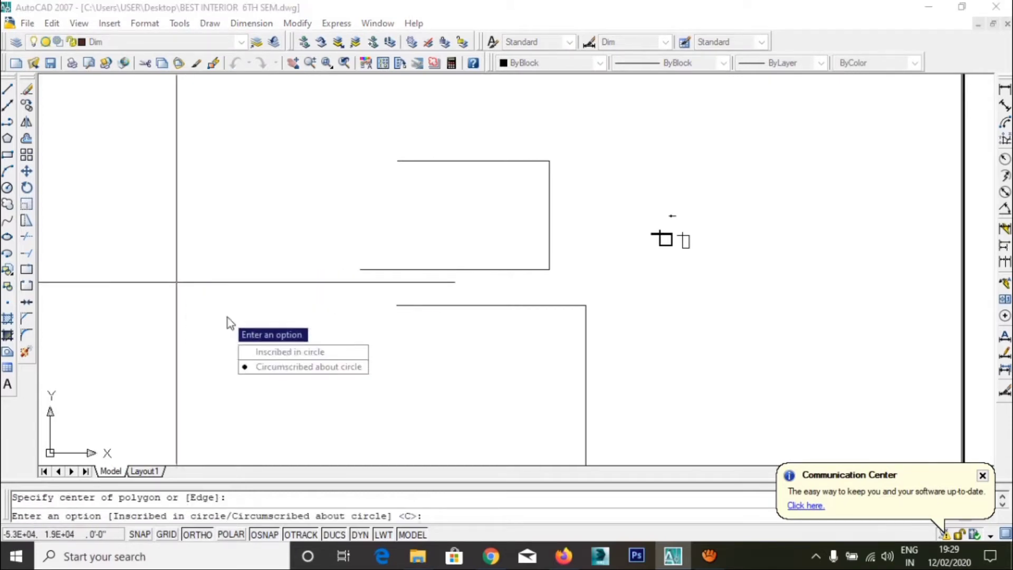
text(i)
key(Return)
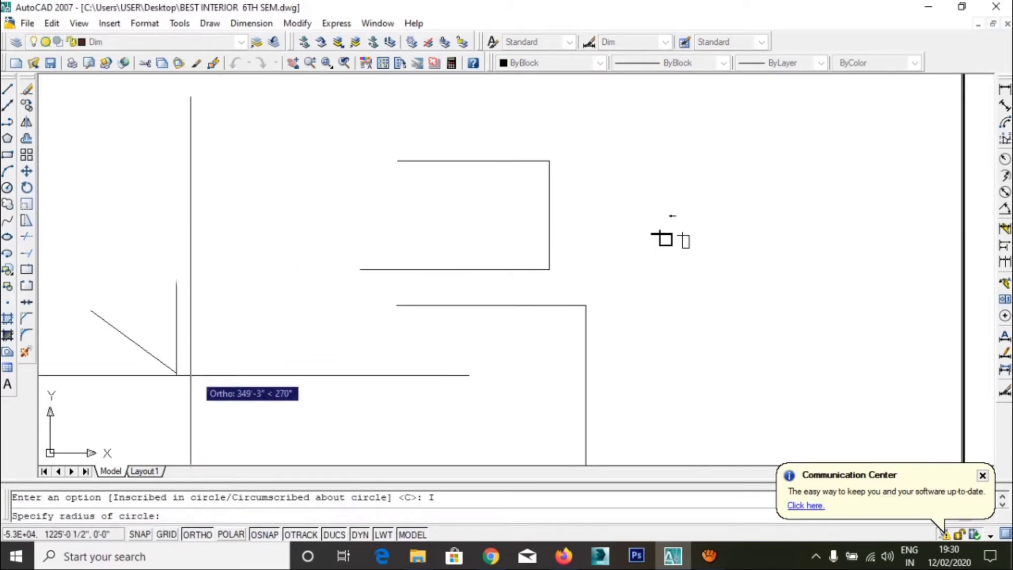
middle_drag(219, 138, 300, 148)
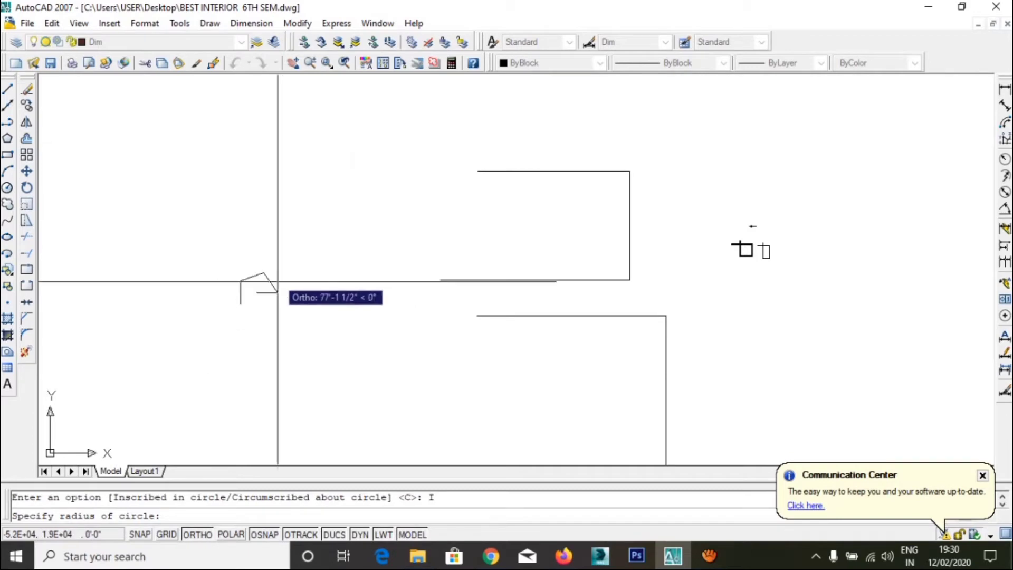
click(246, 174)
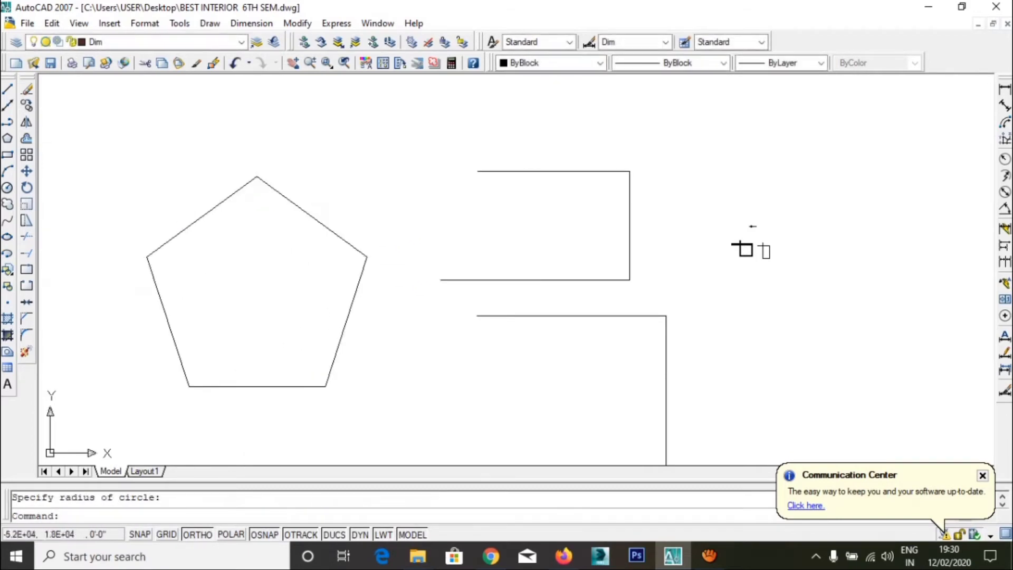
middle_drag(246, 174, 252, 139)
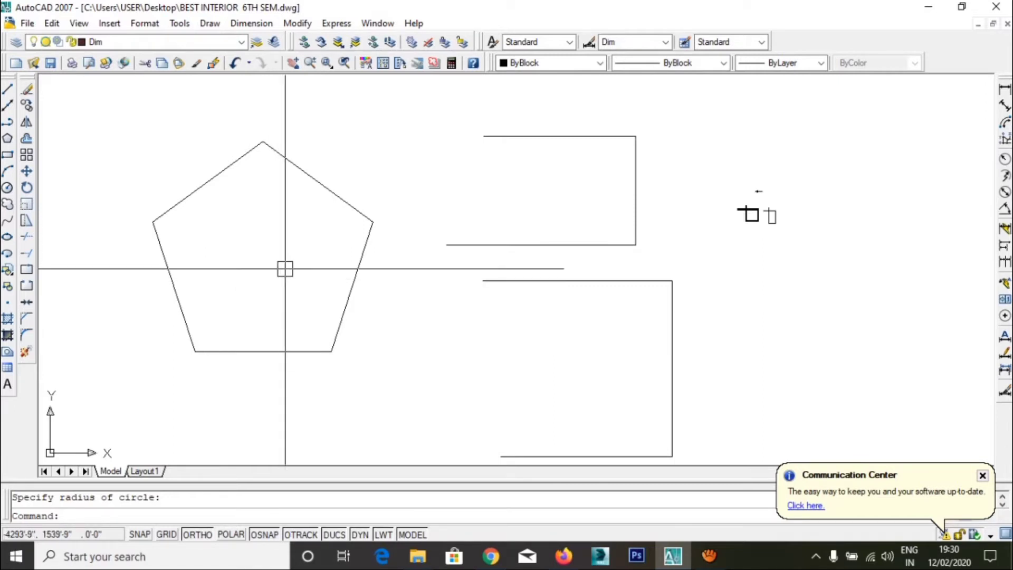
Draw a 20' wide by 10' tall rectangle in empty space above the pentagon.
scroll(258, 259, down, 2)
text(RE)
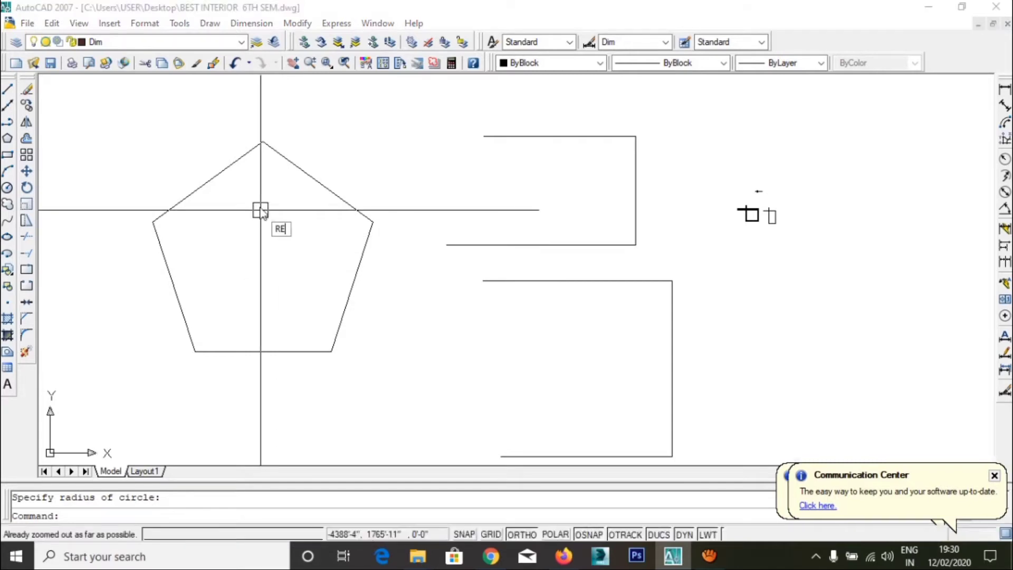
text(C)
key(Return)
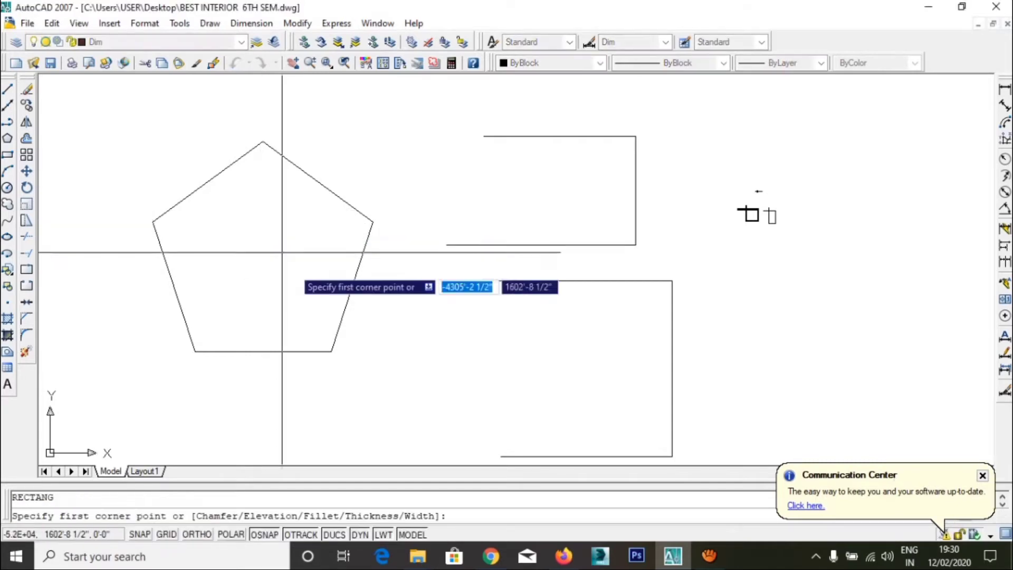
middle_drag(260, 210, 423, 354)
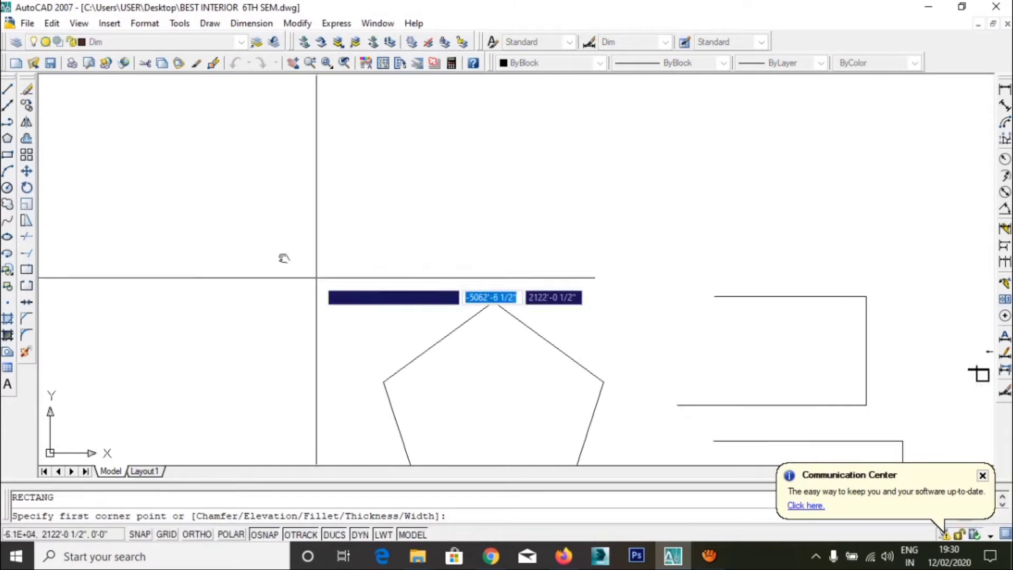
click(139, 151)
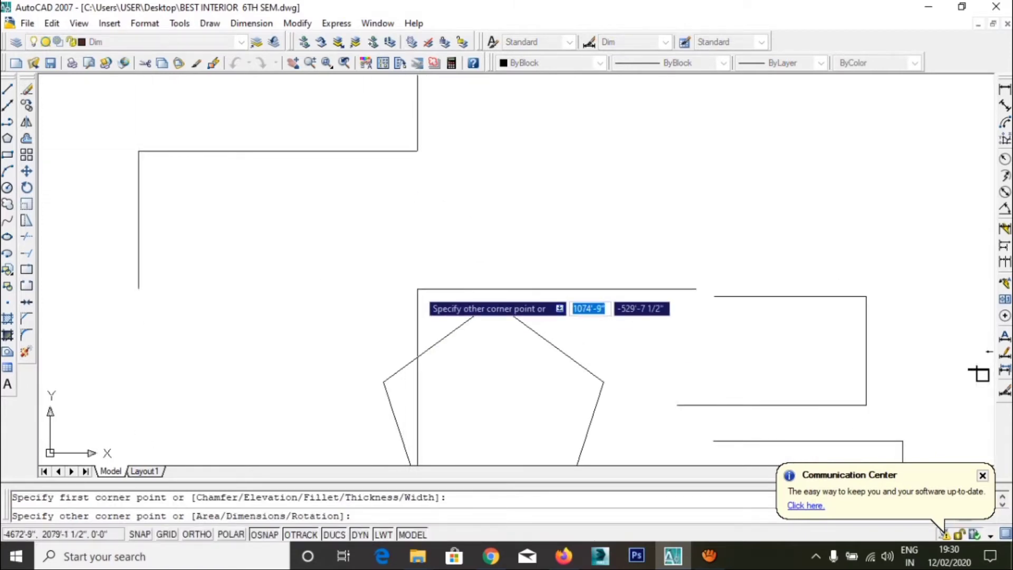
text(20)
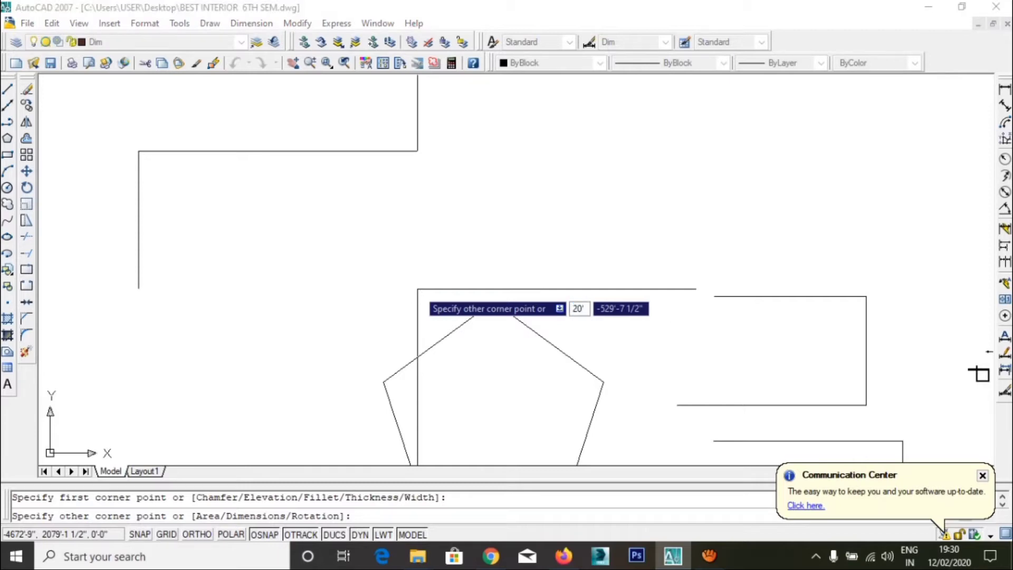
key(Tab)
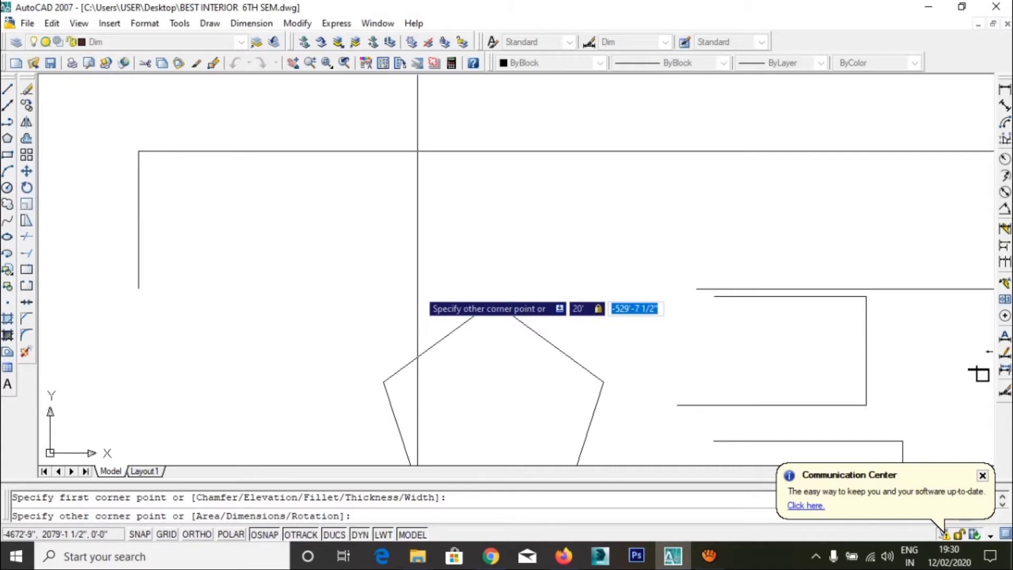
text(10)
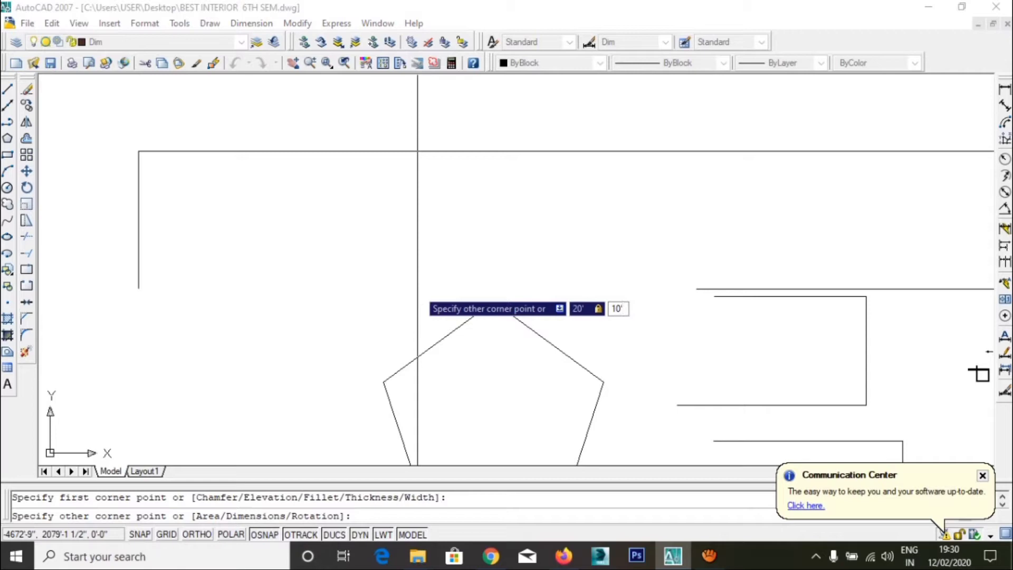
key(Return)
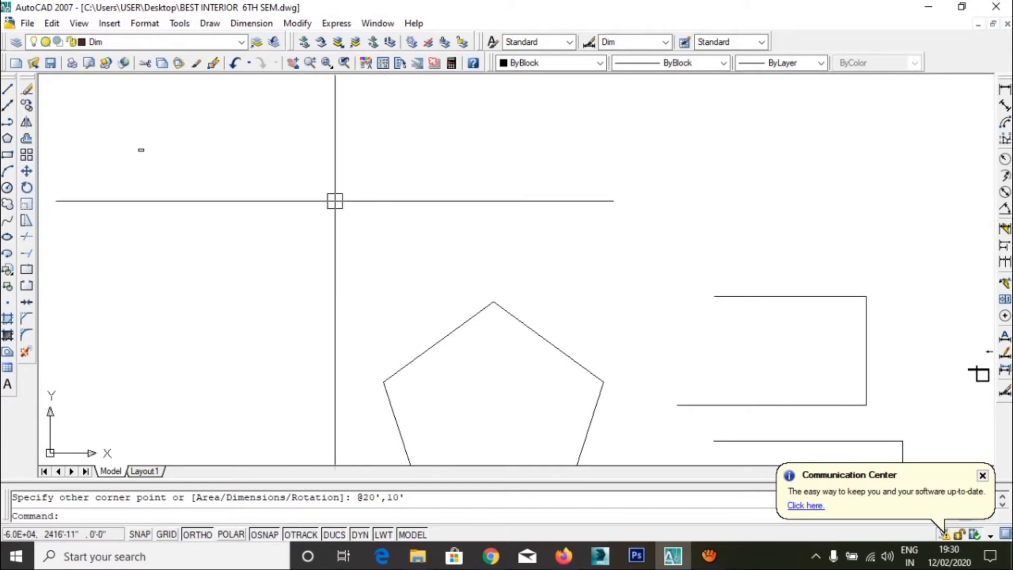
Zoom to show the whole drawing, then zoom and pan to centre the new rectangle.
middle_drag(386, 251, 429, 276)
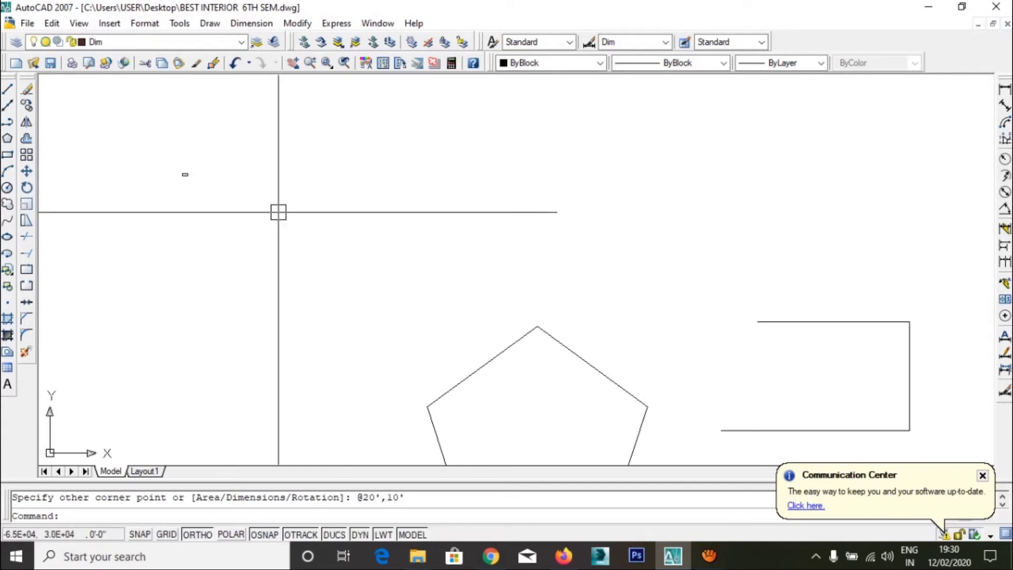
text(z)
key(Return)
text(A)
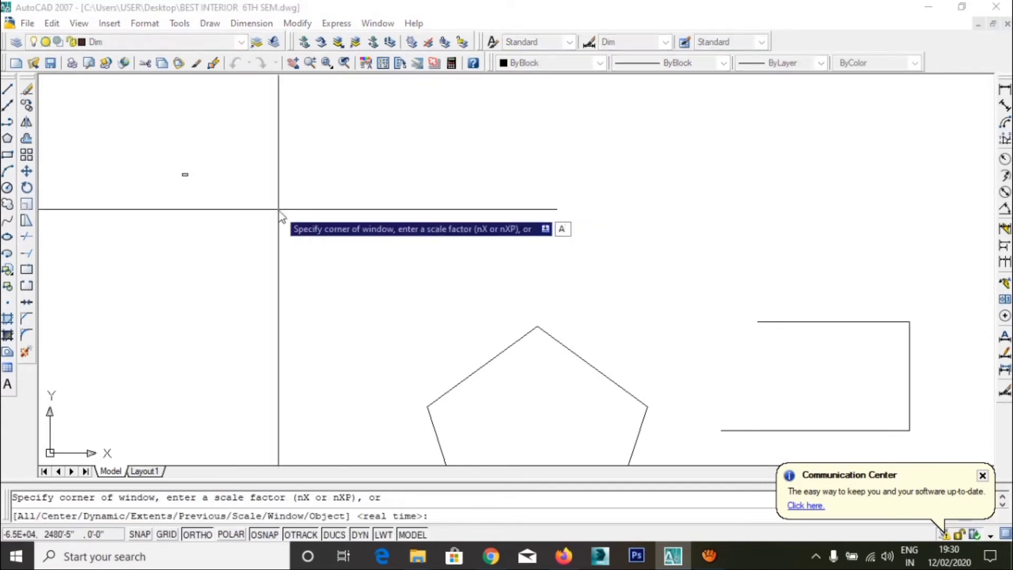
key(Return)
scroll(644, 283, up, 2)
scroll(838, 355, up, 2)
scroll(417, 256, up, 5)
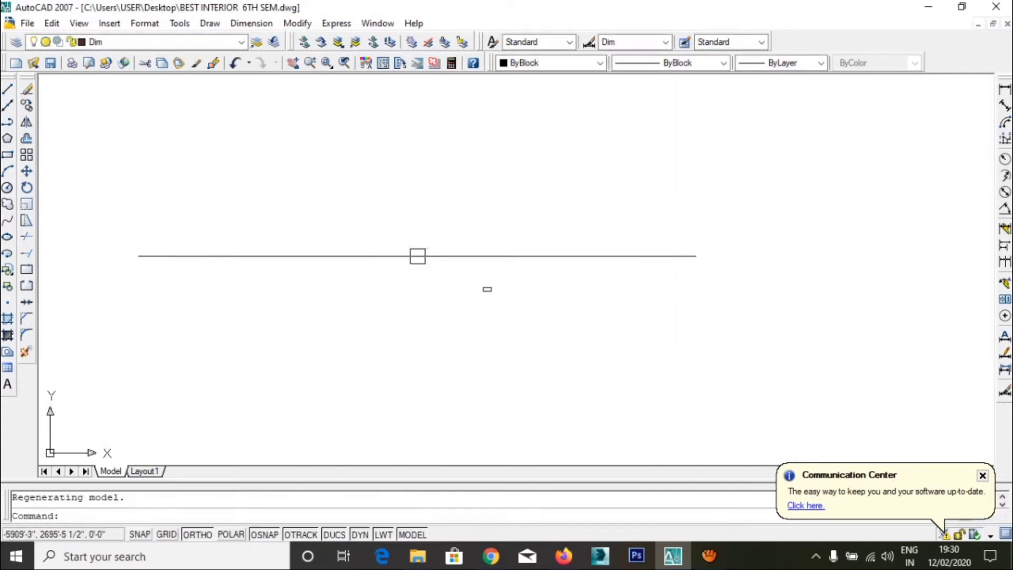
scroll(478, 269, up, 4)
scroll(390, 277, up, 5)
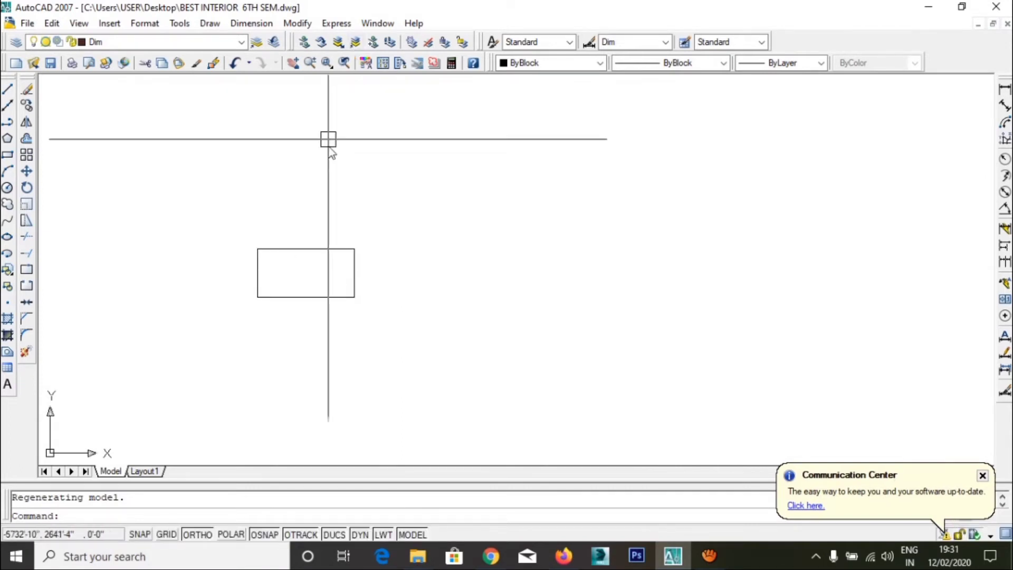
middle_drag(389, 328, 449, 330)
scroll(439, 271, up, 3)
middle_drag(439, 271, 489, 273)
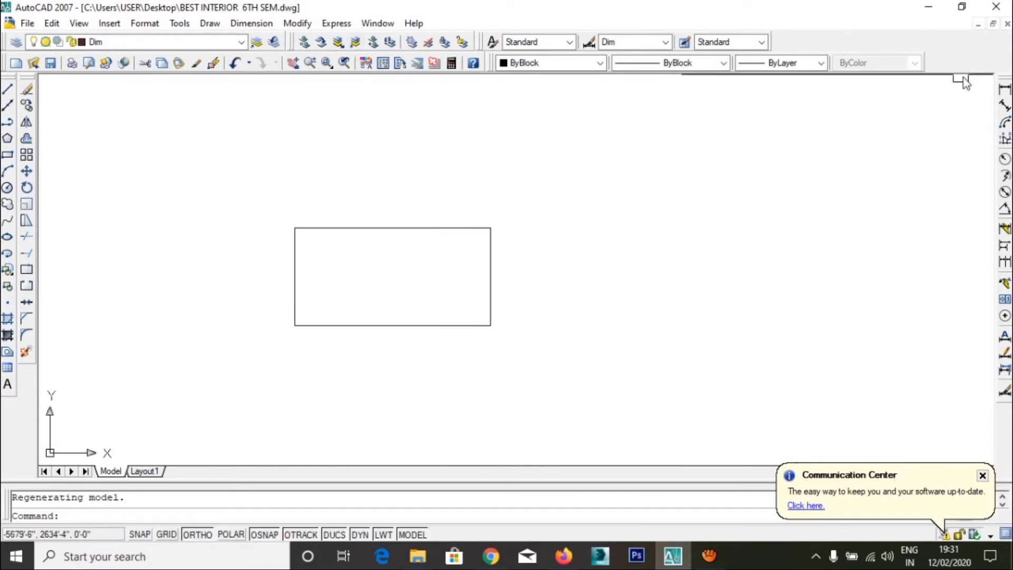
Add the 20' linear dimension above the rectangle's top edge.
click(1004, 89)
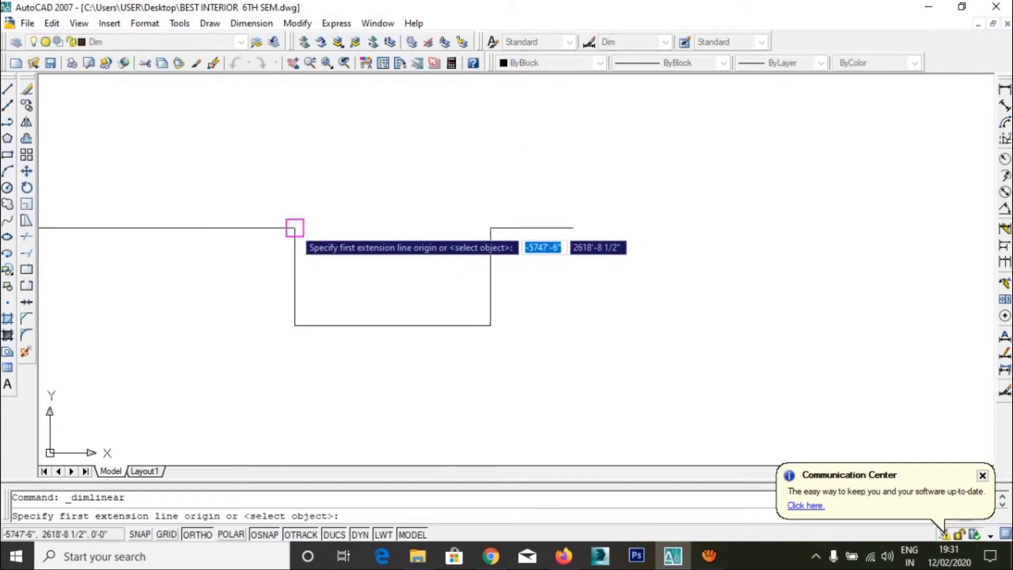
click(295, 228)
click(491, 228)
click(484, 209)
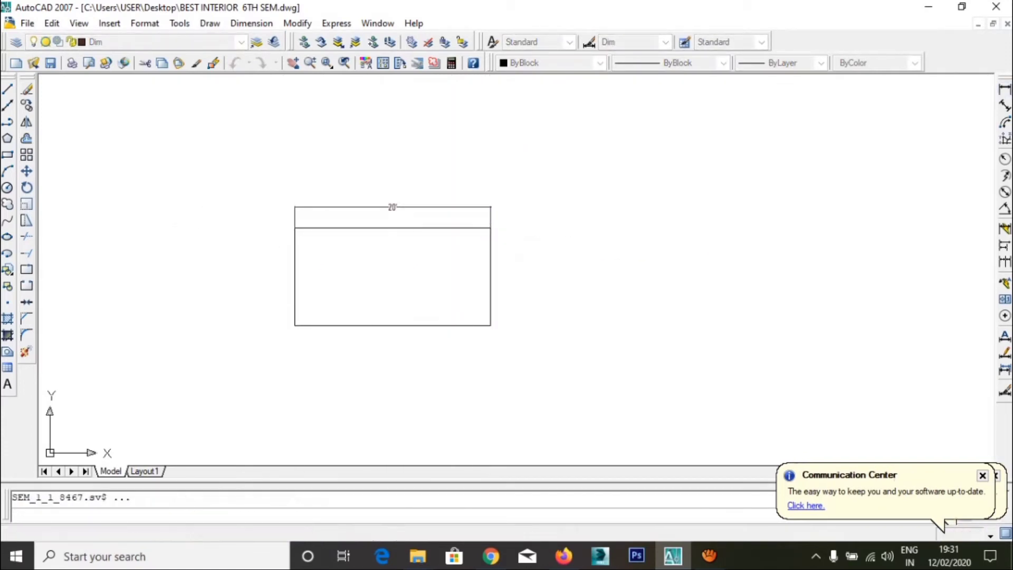
scroll(437, 231, up, 2)
middle_drag(436, 231, 460, 240)
scroll(537, 243, up, 3)
Add the 10' linear dimension beside the rectangle's right side.
key(Return)
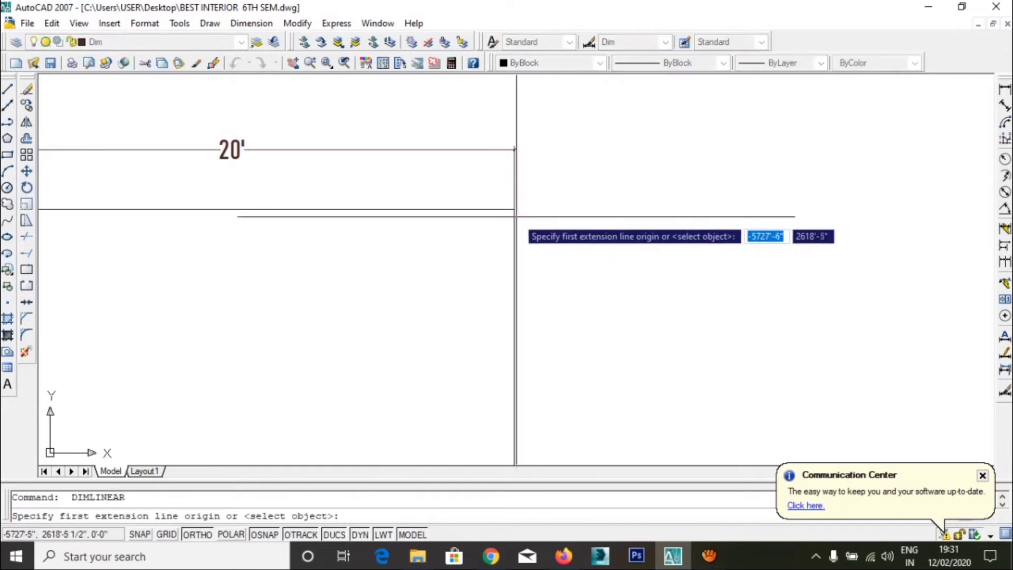
click(514, 208)
middle_drag(514, 209, 514, 75)
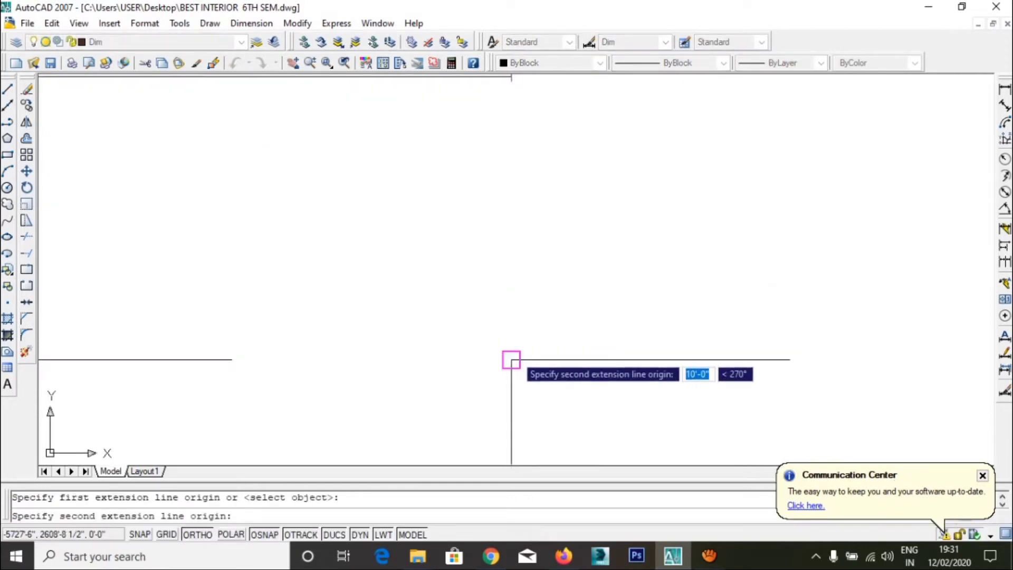
click(514, 355)
mouse_move(542, 271)
middle_down()
mouse_move(599, 348)
mouse_move(672, 315)
mouse_move(689, 331)
middle_up()
click(601, 351)
scroll(602, 350, down, 2)
scroll(629, 314, up, 2)
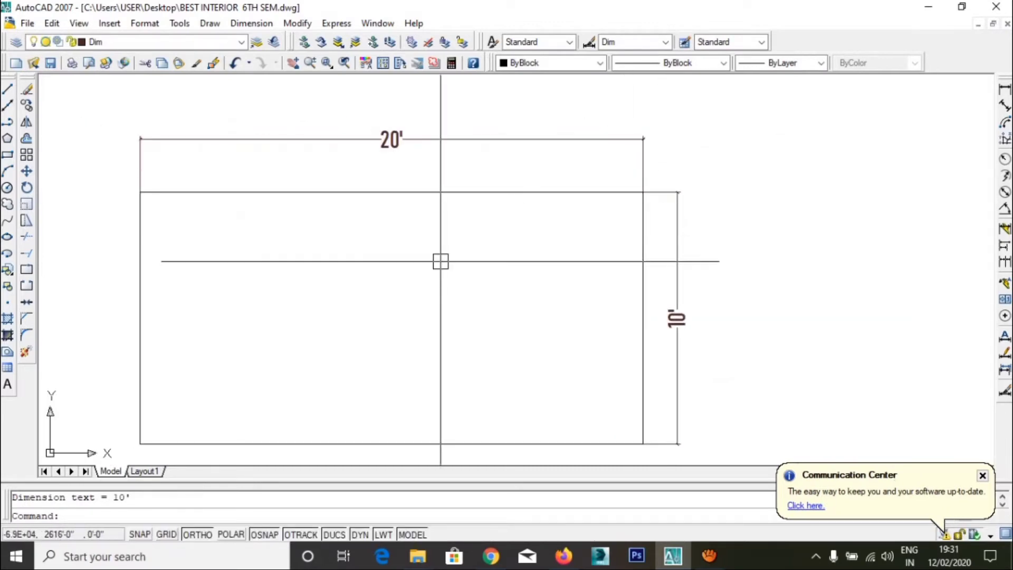
Set the Dim style's extend beyond dimension lines and offset from origin both to 10".
text(D)
key(Return)
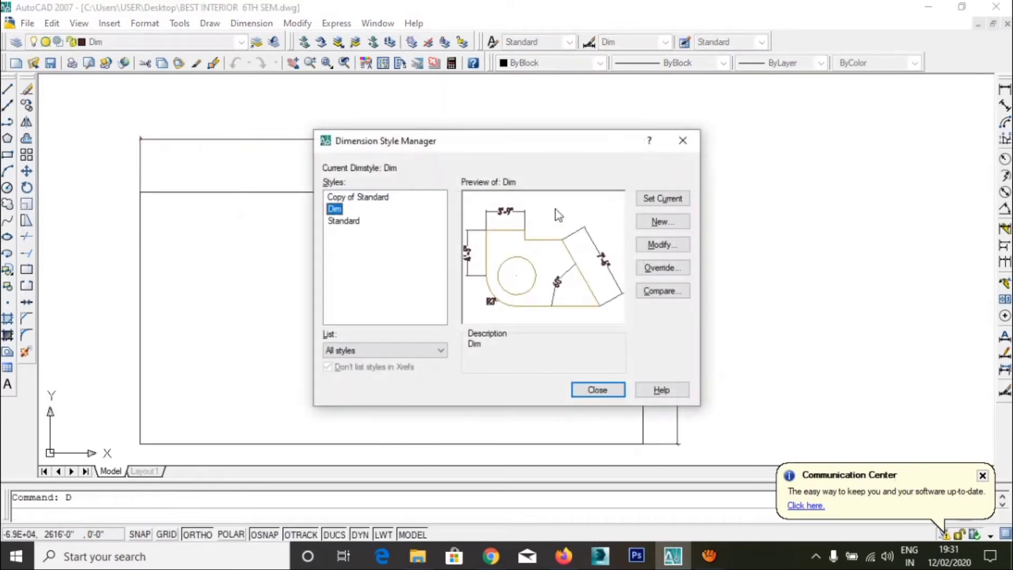
click(663, 251)
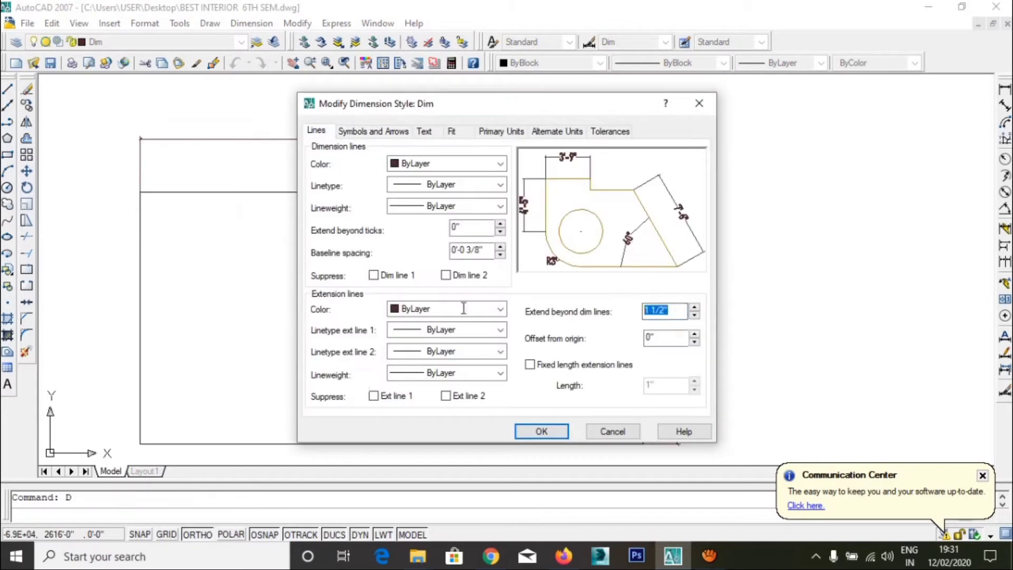
text(10)
key(Tab)
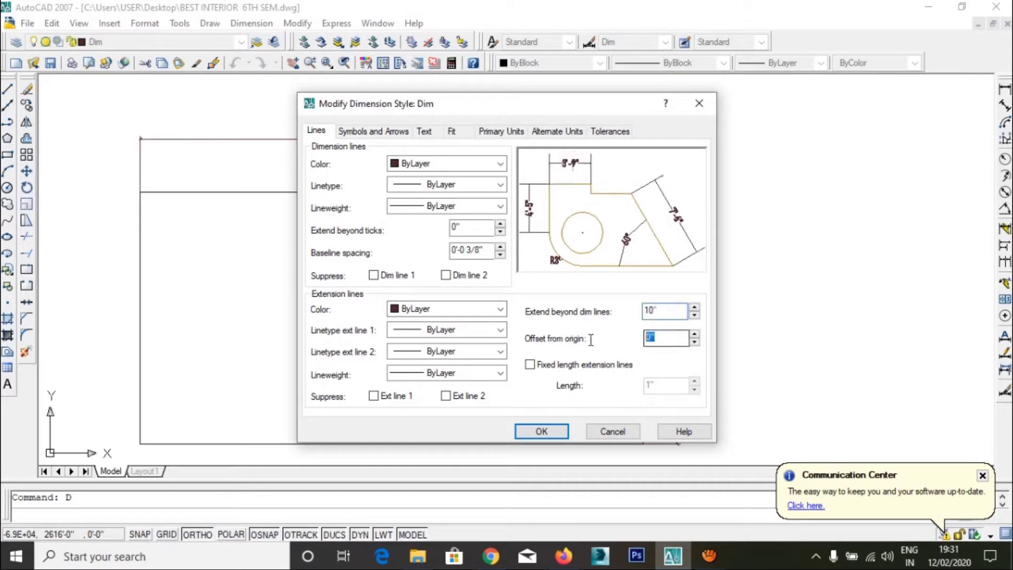
text(10)
click(555, 432)
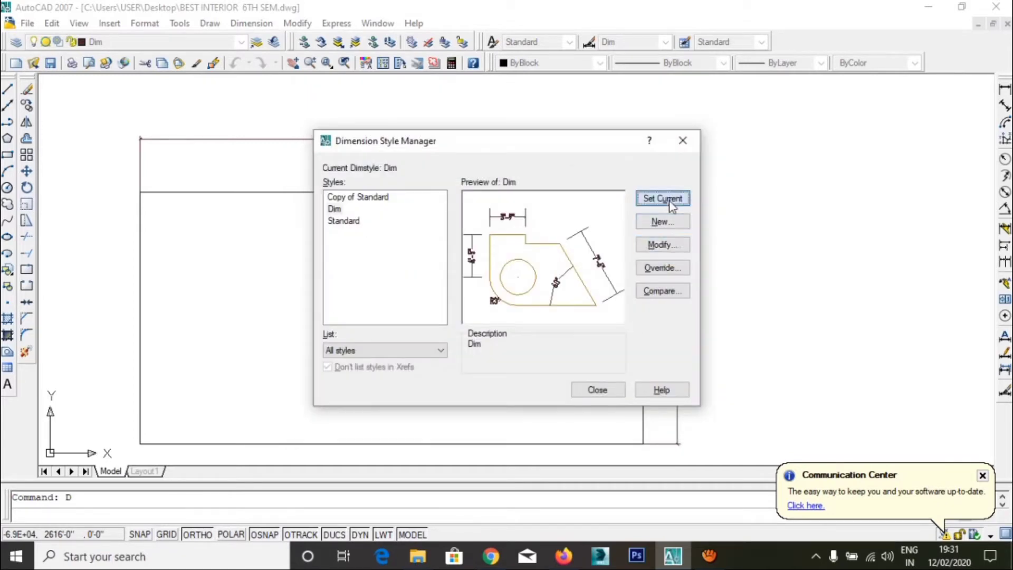
click(597, 389)
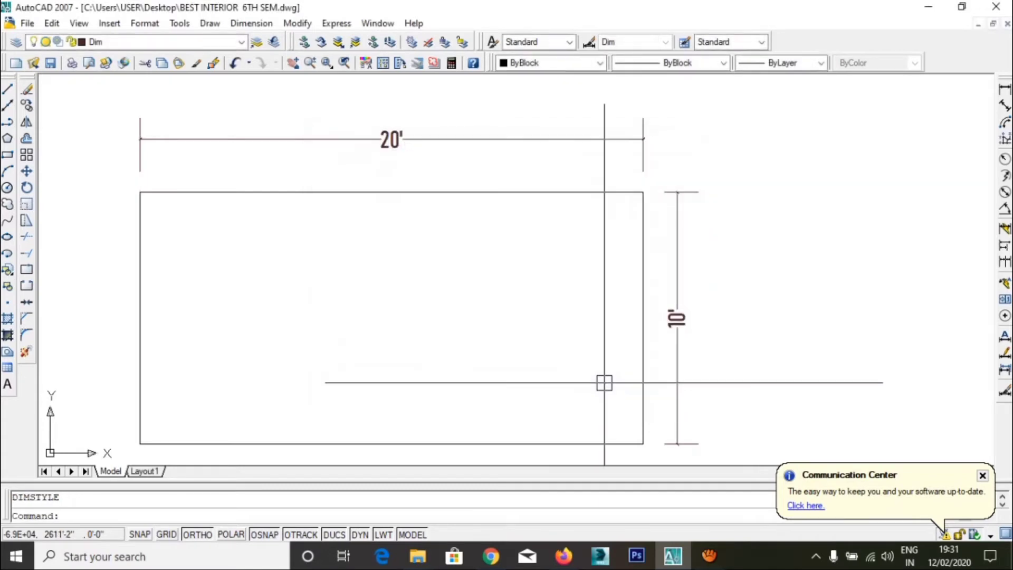
Save the drawing and pan to empty space beside the dimensioned rectangle.
middle_drag(587, 329, 612, 311)
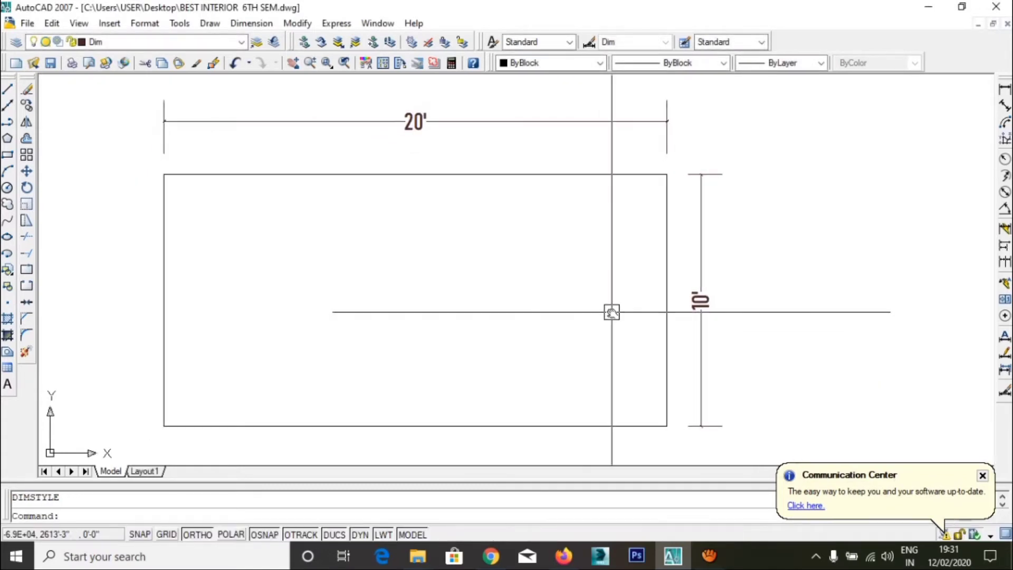
click(50, 63)
scroll(601, 376, down, 3)
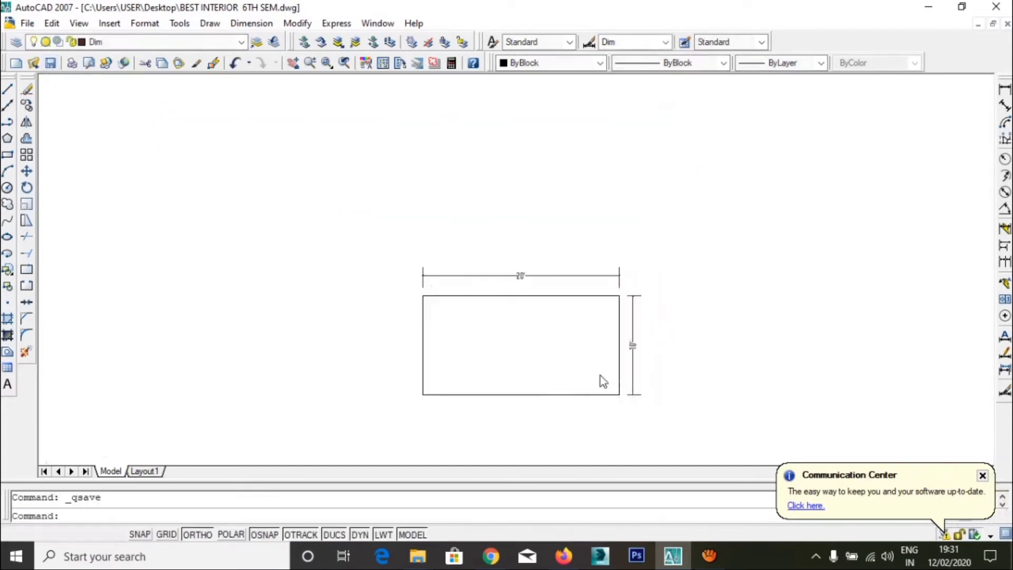
middle_drag(600, 376, 439, 329)
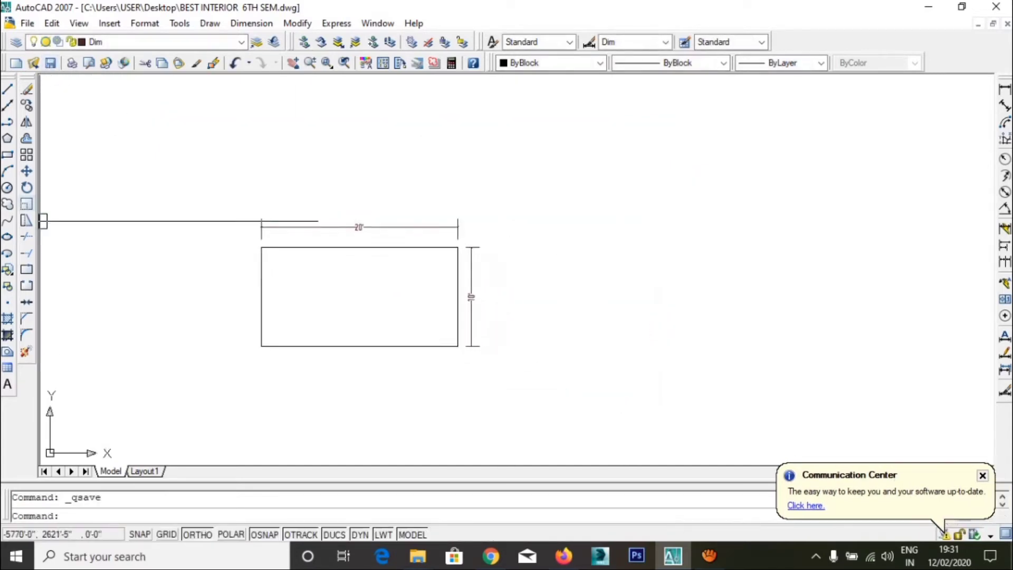
middle_drag(388, 229, 350, 249)
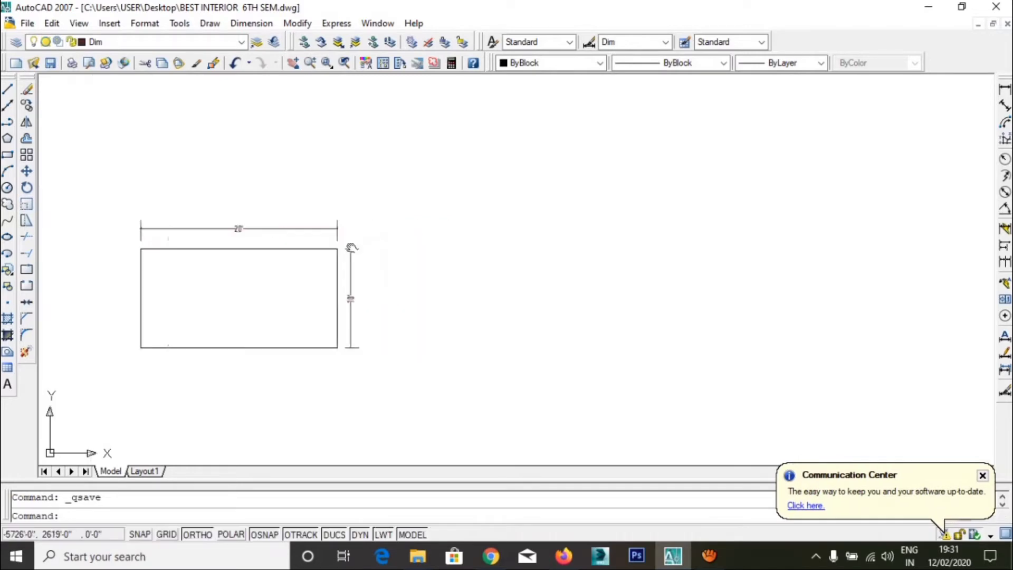
scroll(461, 271, up, 3)
middle_drag(461, 271, 492, 282)
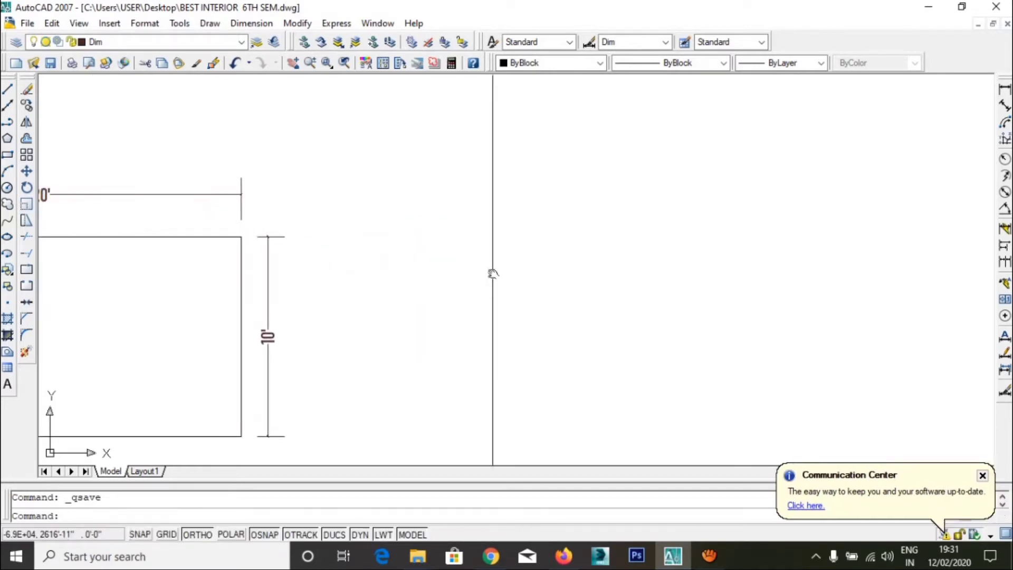
Draw a three-point arc from start through second point to its end point.
text(a)
key(Return)
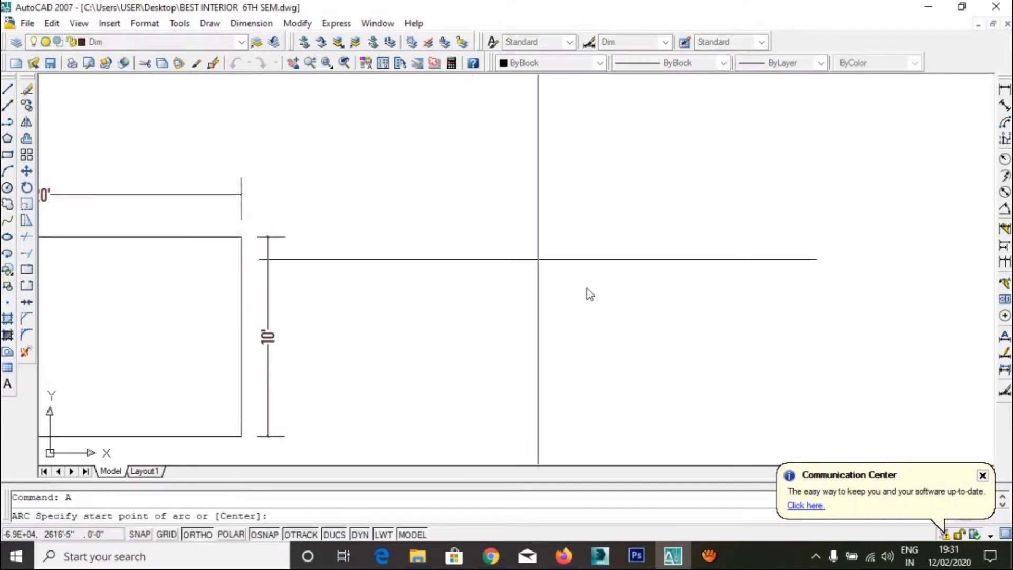
click(540, 229)
click(571, 229)
click(635, 229)
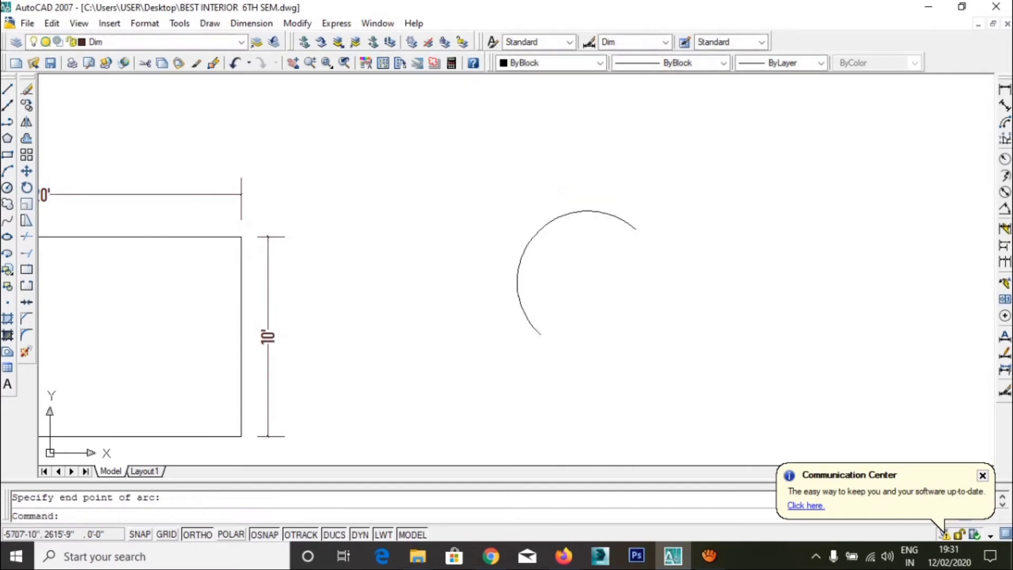
middle_drag(634, 297, 522, 283)
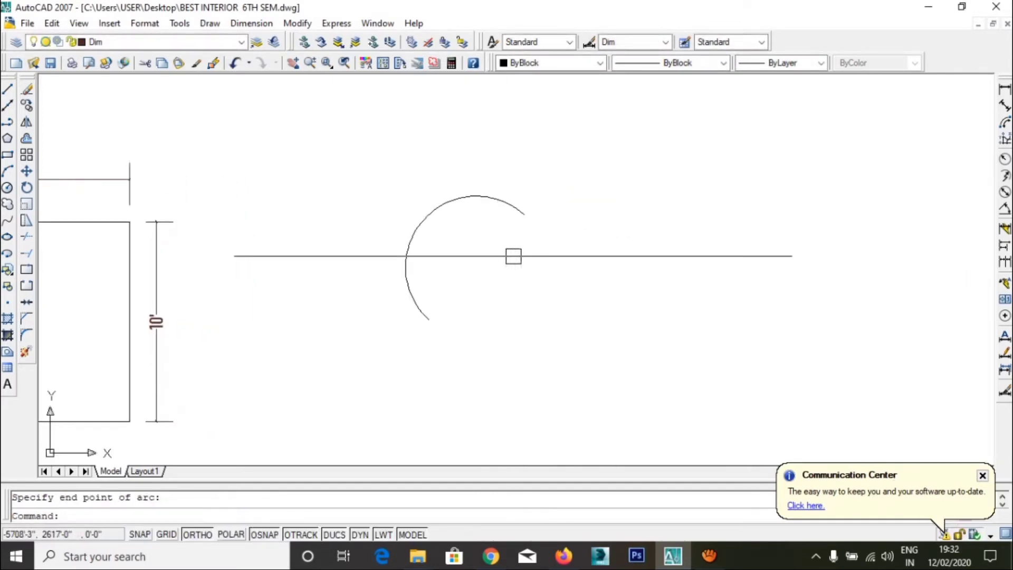
middle_drag(514, 281, 399, 310)
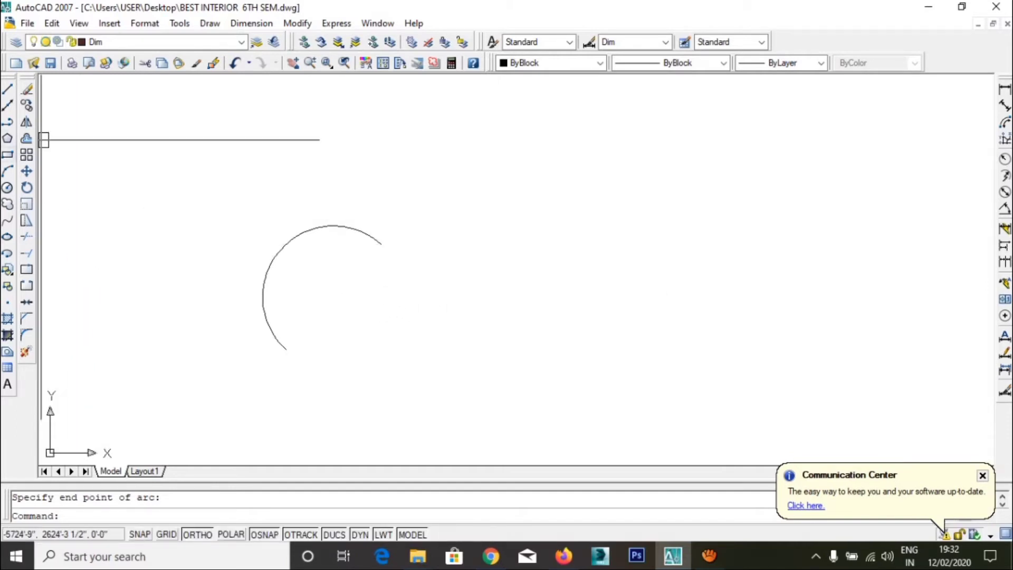
Draw a tall upright rectangle by picking two opposite corners.
click(7, 154)
click(496, 246)
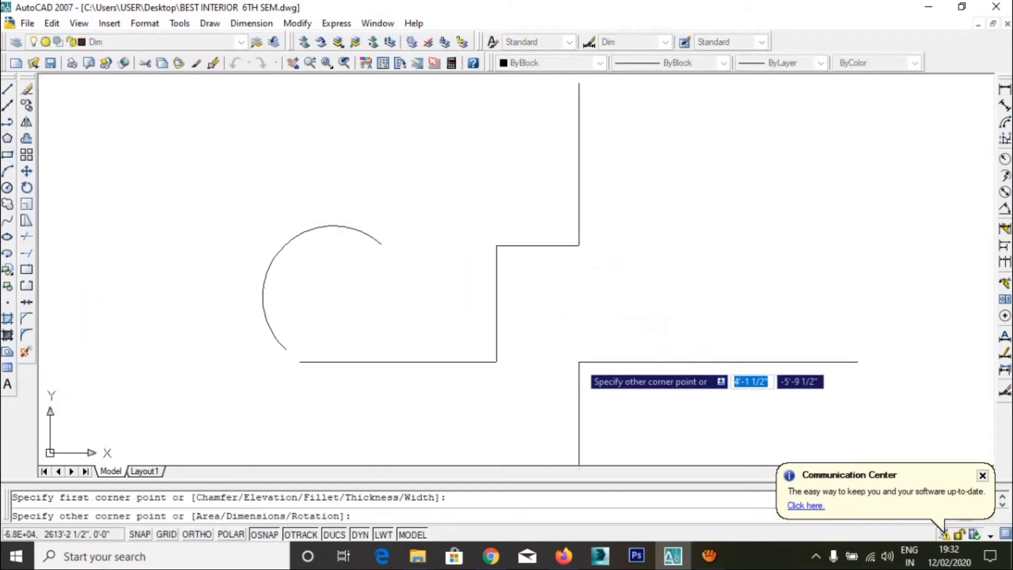
click(579, 362)
scroll(606, 367, up, 1)
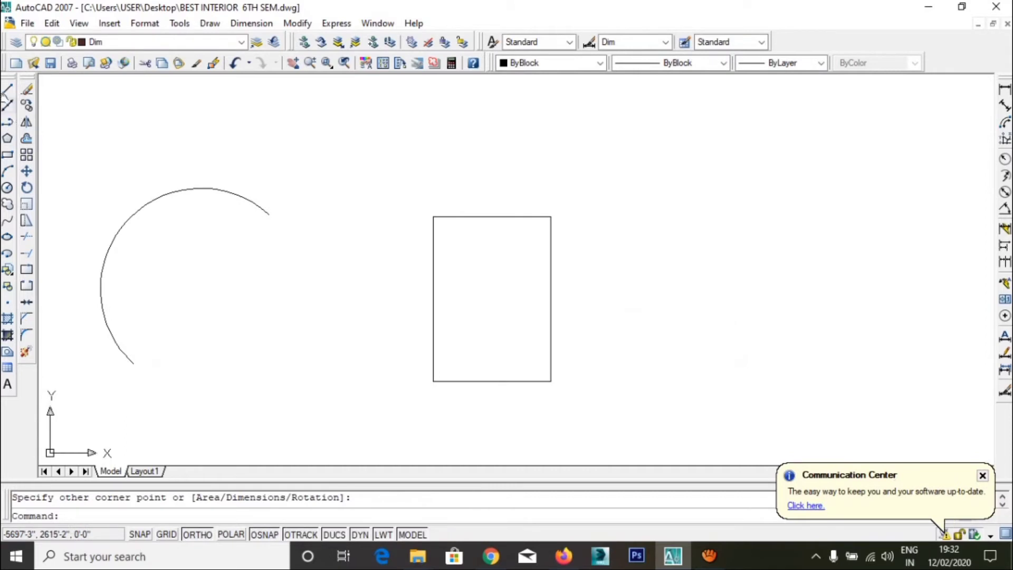
Draw a horizontal line between the rectangle's left and right edge midpoints.
click(8, 90)
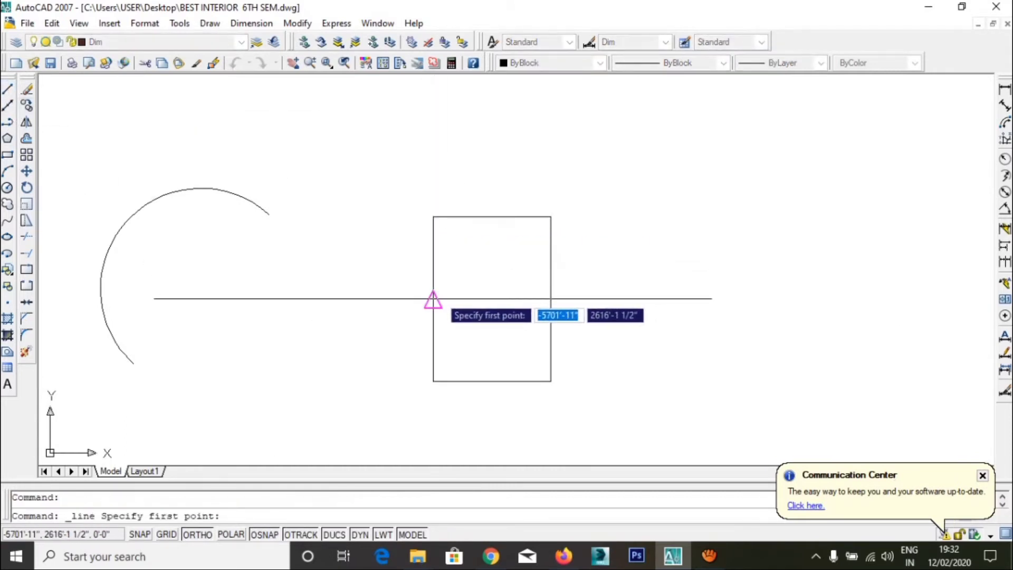
click(433, 299)
click(551, 299)
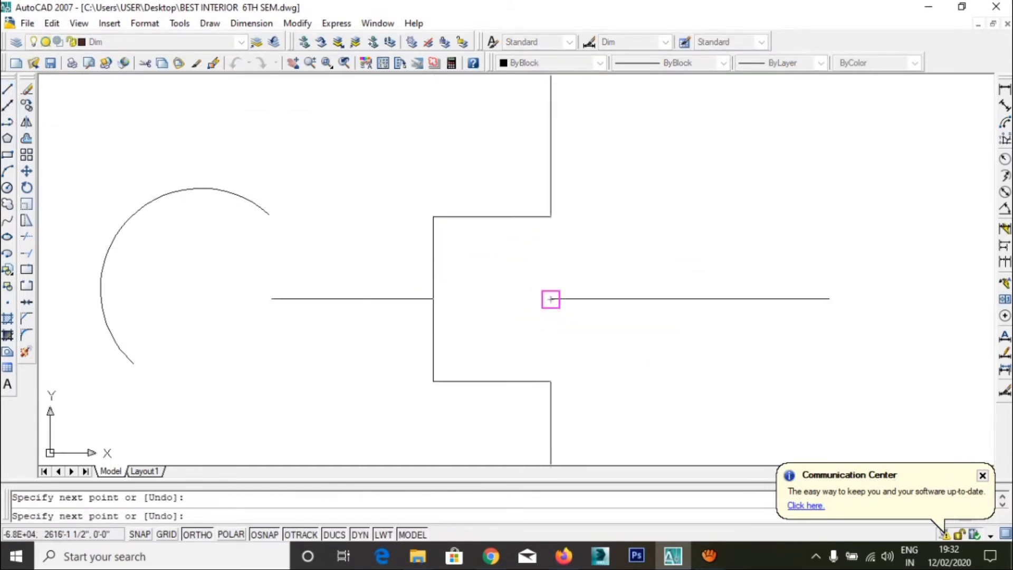
key(Return)
middle_drag(479, 274, 469, 292)
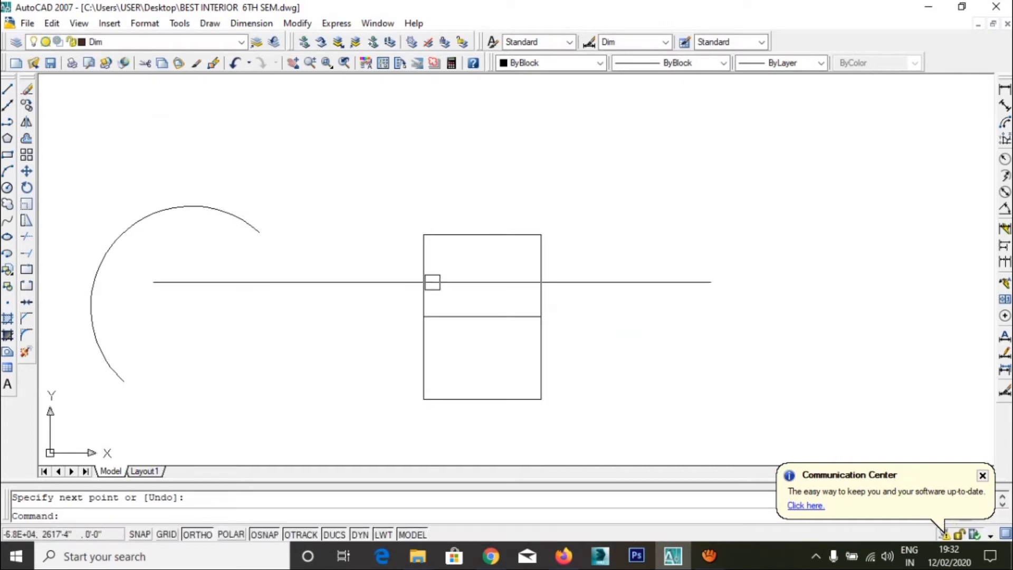
Draw a trial semicircular arc from the left midpoint over the top midpoint to the right midpoint.
text(a)
key(Return)
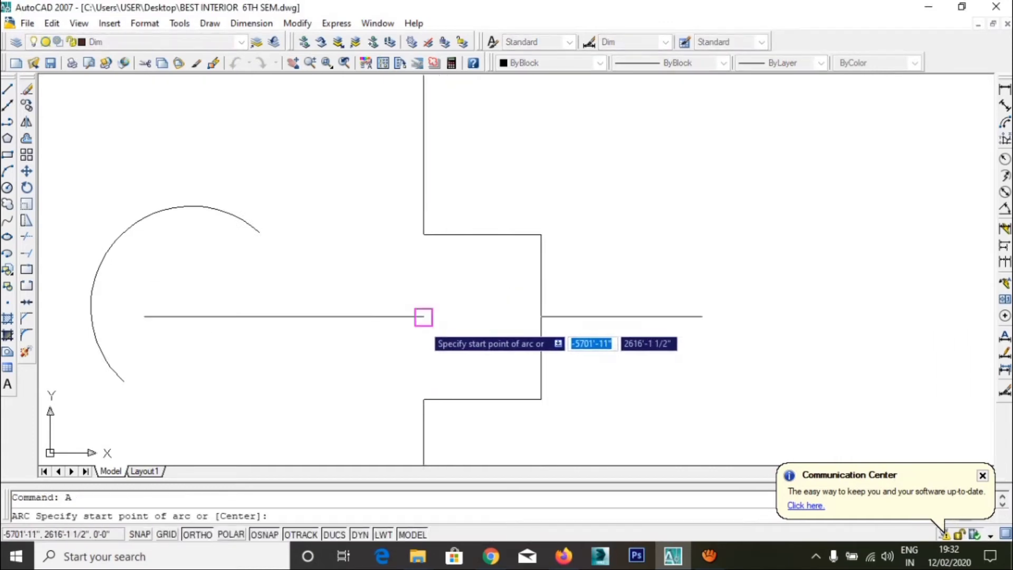
click(423, 317)
click(482, 234)
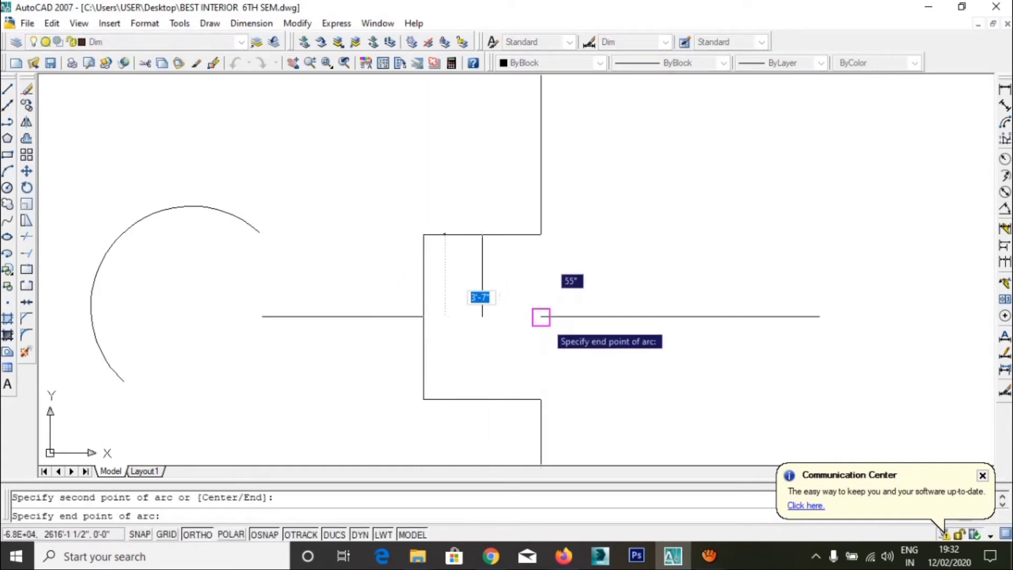
click(542, 316)
scroll(532, 293, up, 3)
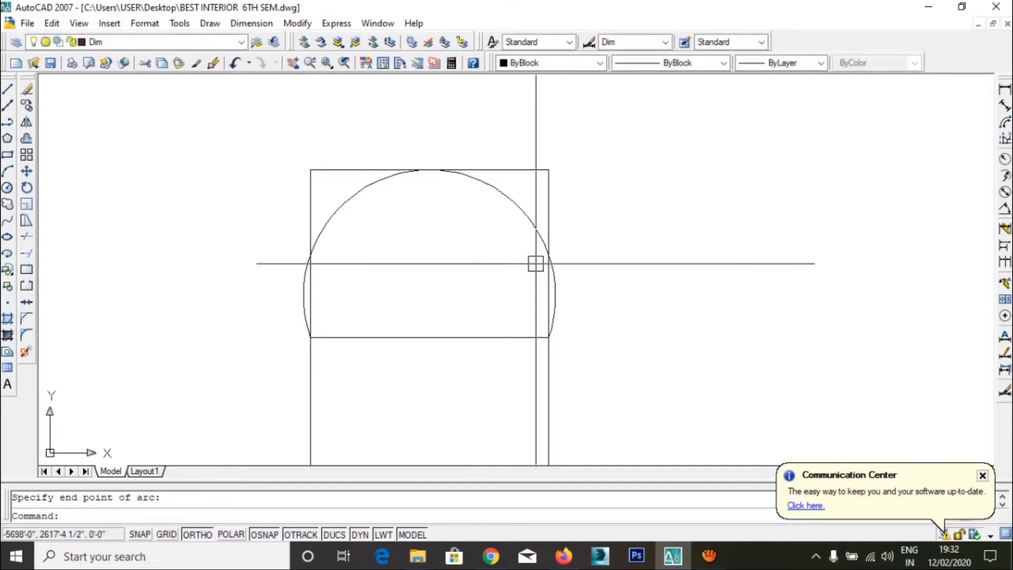
Erase the trial semicircular arc and the middle horizontal line.
click(521, 226)
key(Delete)
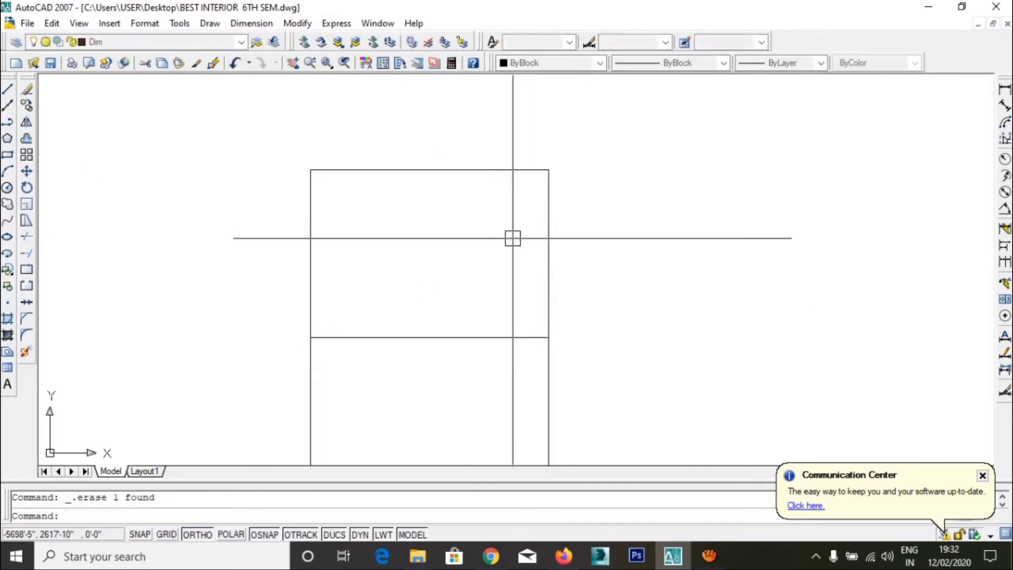
middle_drag(508, 246, 509, 249)
click(479, 330)
click(441, 368)
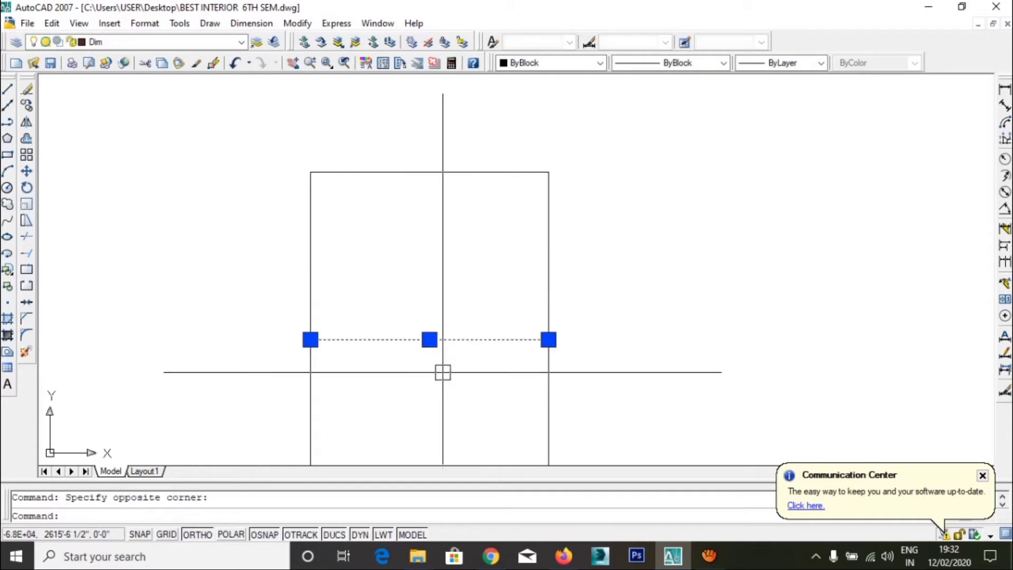
key(Delete)
middle_drag(435, 294, 459, 350)
Draw a vertical guide line upward from the rectangle's top midpoint.
text(L)
key(Return)
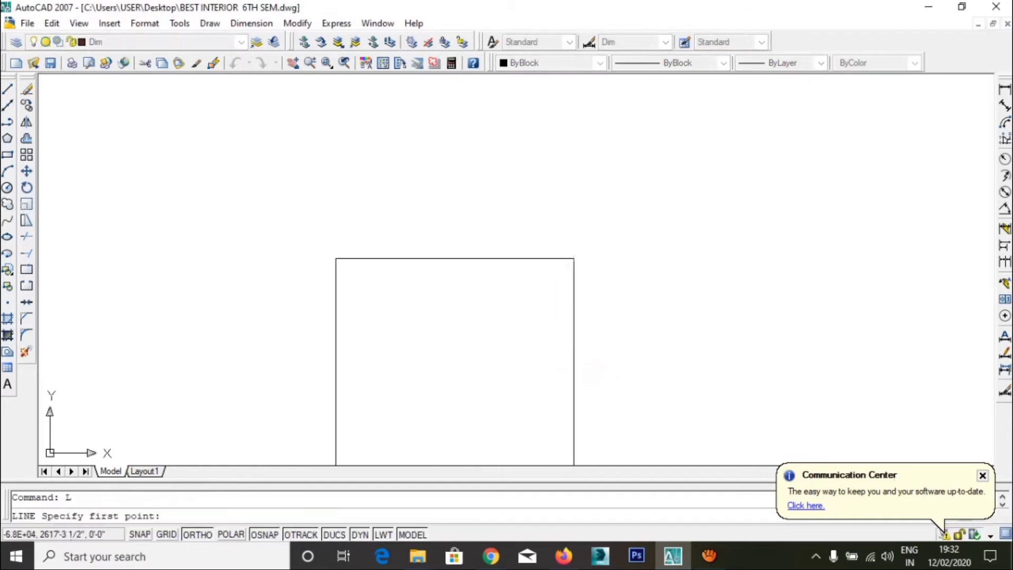
click(454, 271)
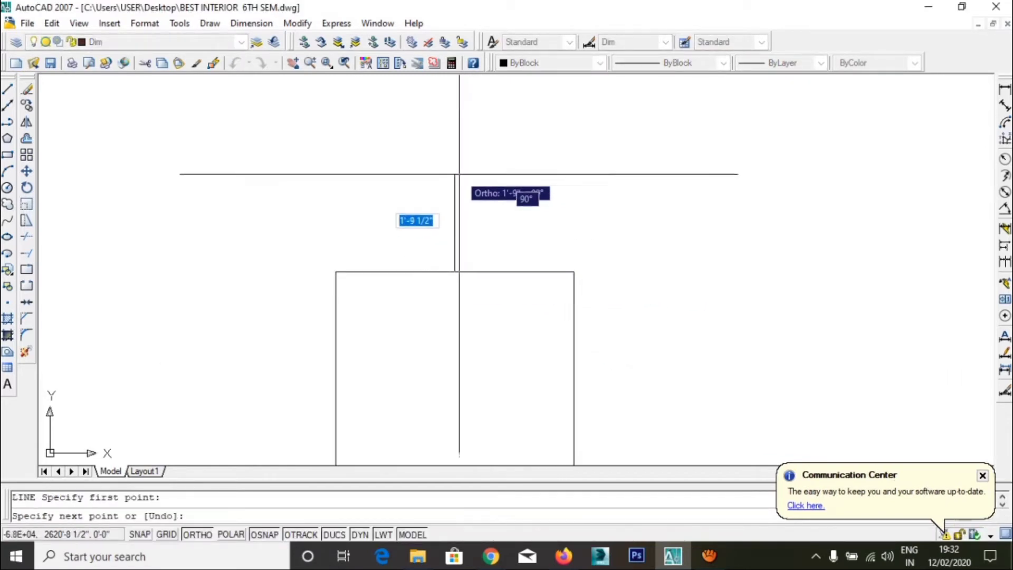
click(454, 175)
key(Return)
Draw an arch arc from the top-left corner through the guide line's top to the top-right corner.
text(a)
key(Return)
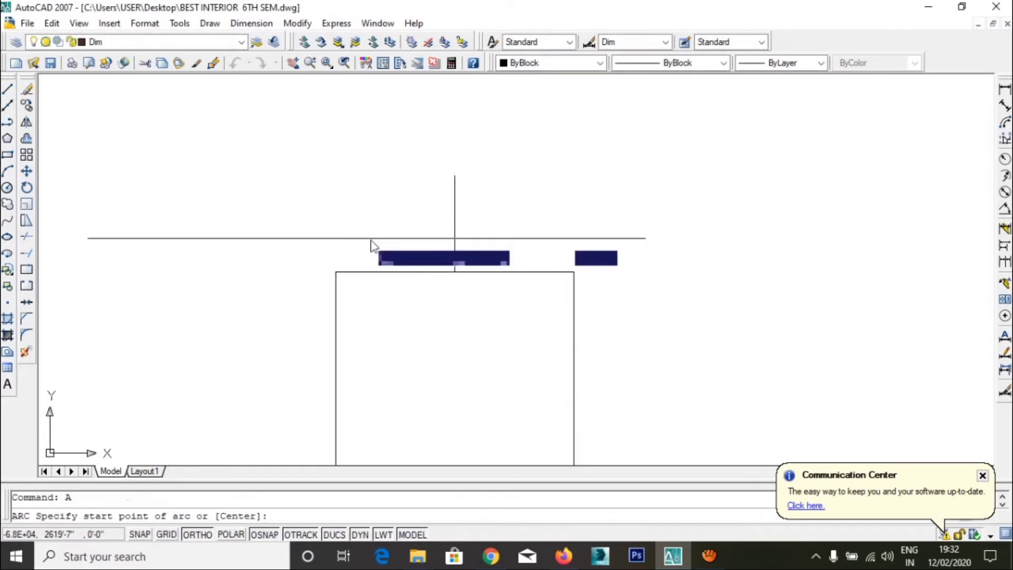
click(335, 272)
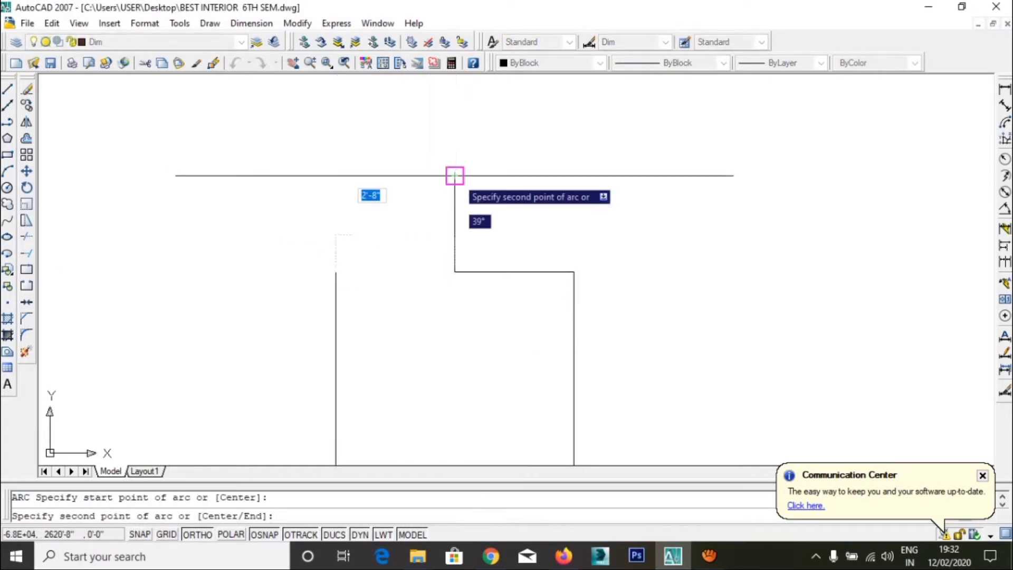
click(455, 175)
click(574, 272)
middle_drag(523, 330, 517, 239)
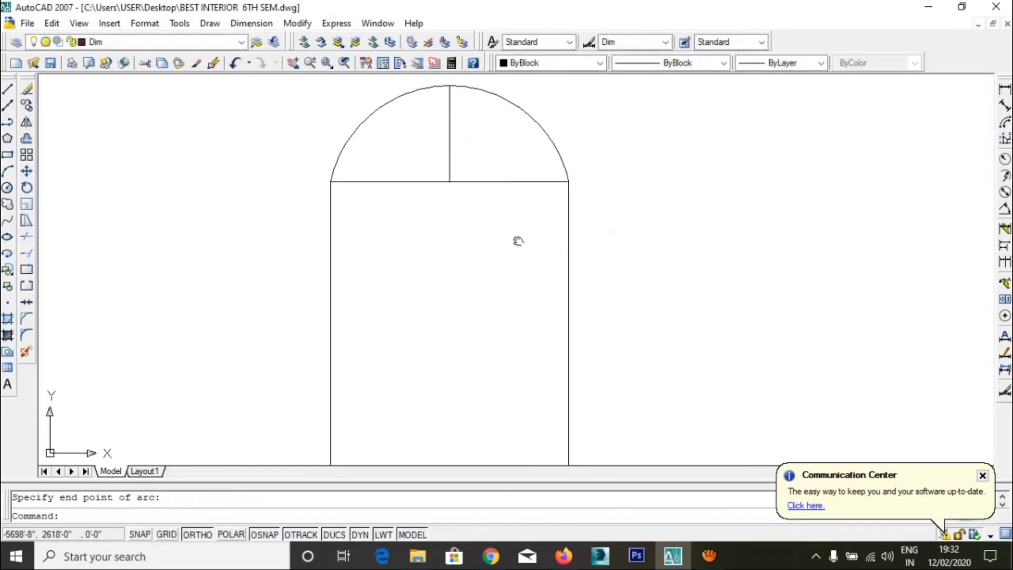
scroll(531, 253, down, 4)
Move the lower rectangle up against the arch.
click(609, 314)
click(431, 373)
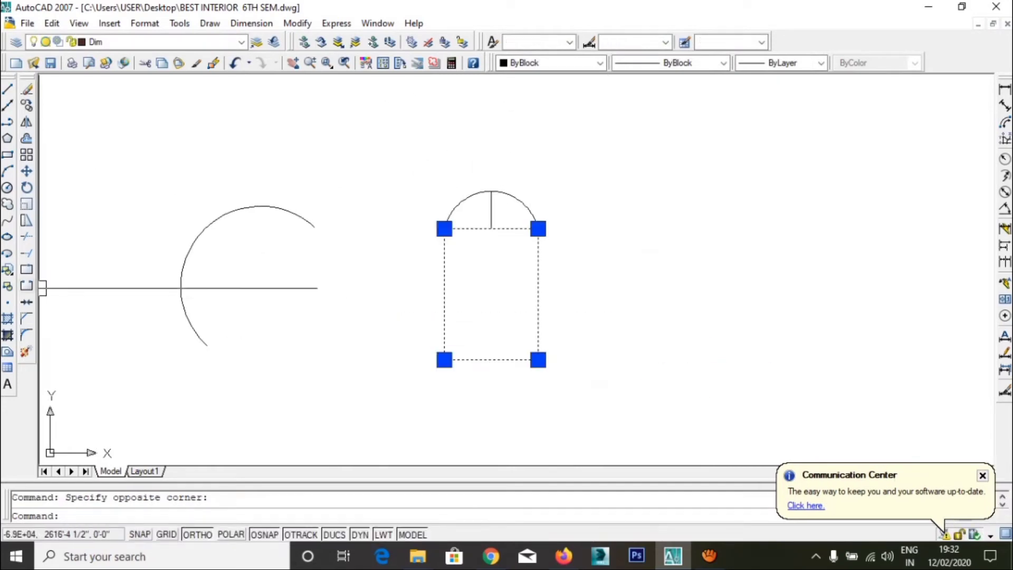
click(24, 222)
click(559, 313)
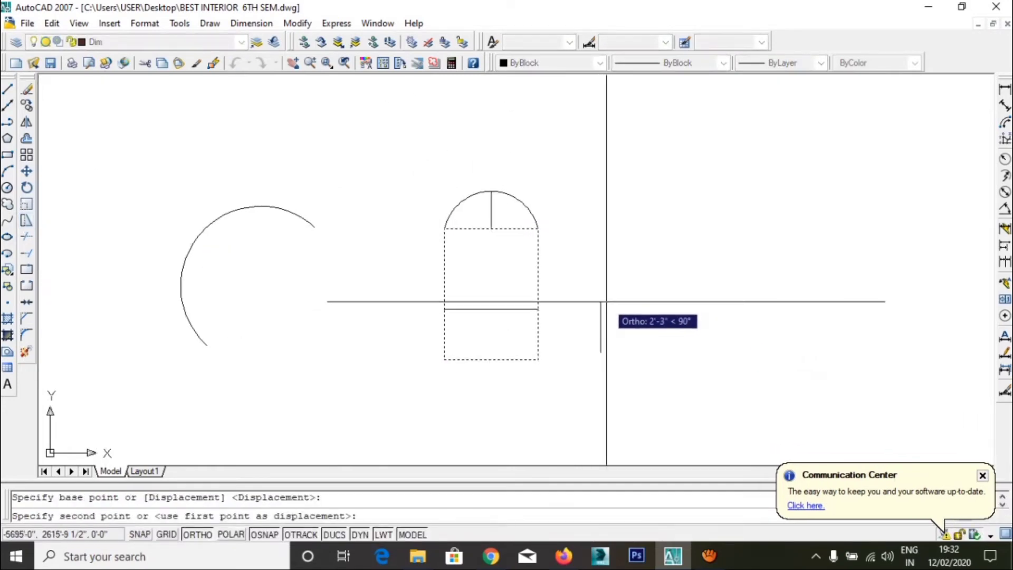
click(606, 316)
scroll(583, 268, up, 3)
Delete the vertical guide line inside the arch and save the drawing.
click(400, 166)
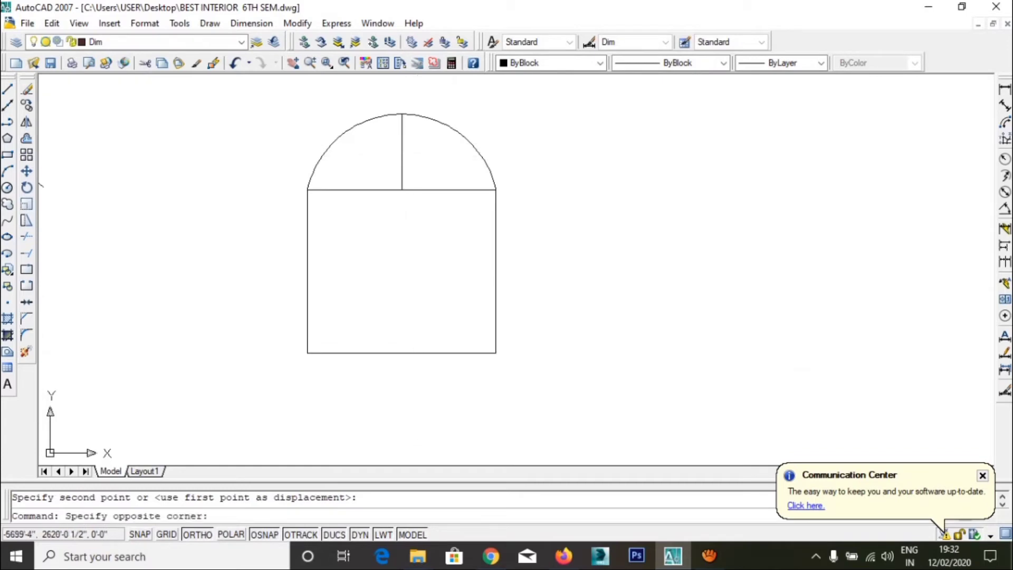
key(Delete)
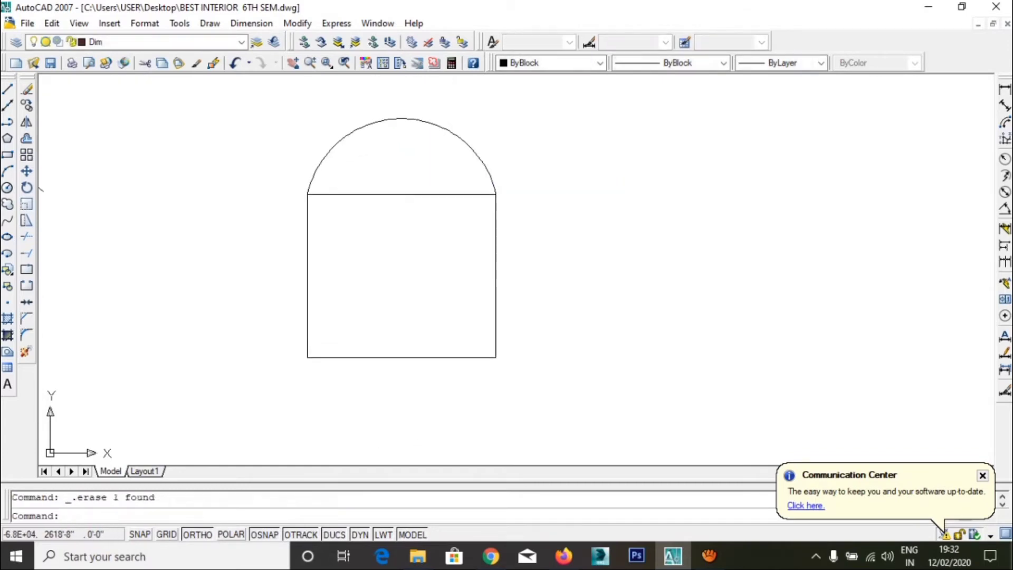
key(ctrl+s)
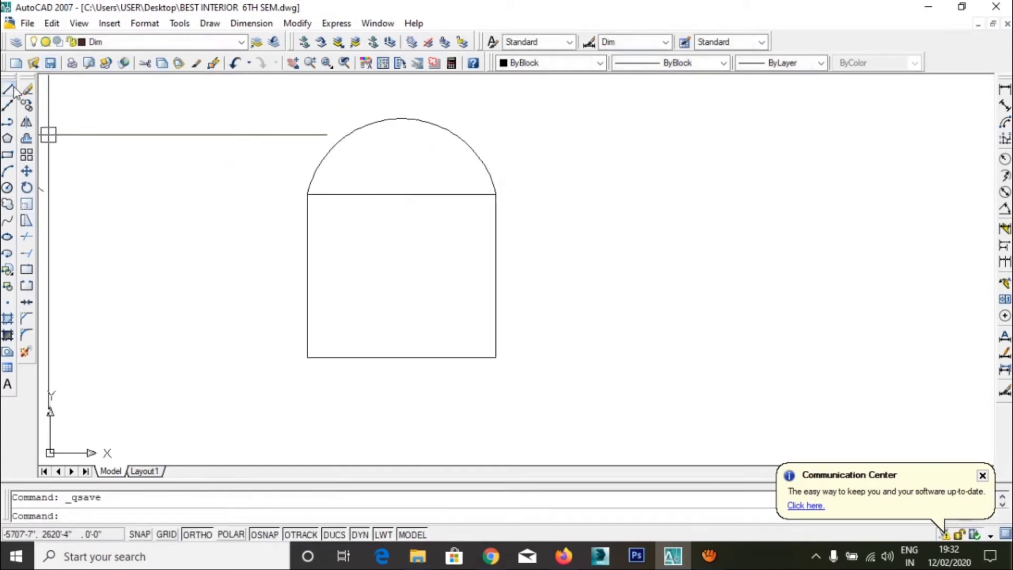
Draw a vertical centre line from the rectangle's top-edge midpoint to its bottom edge.
click(9, 89)
click(401, 194)
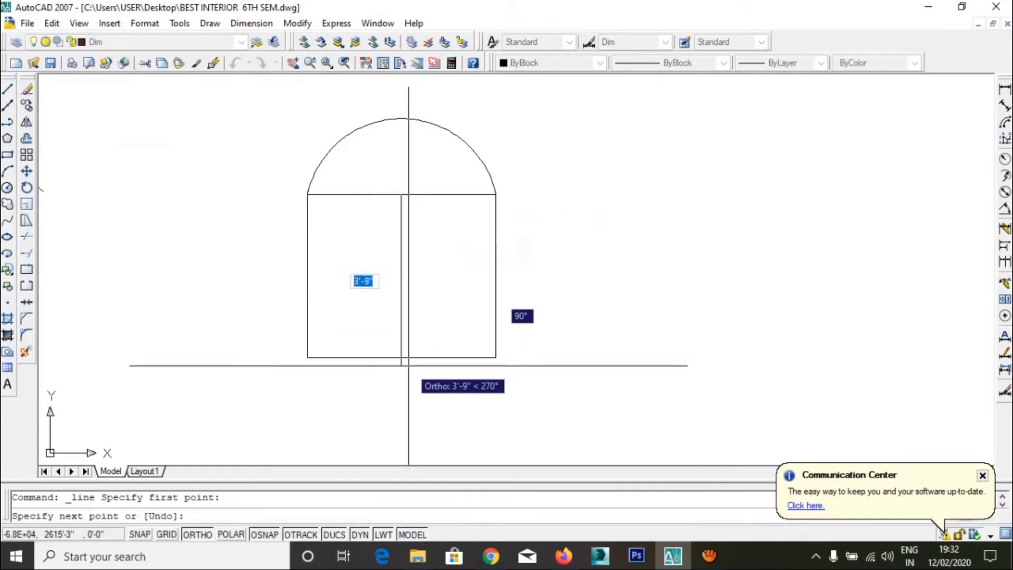
click(408, 365)
key(Return)
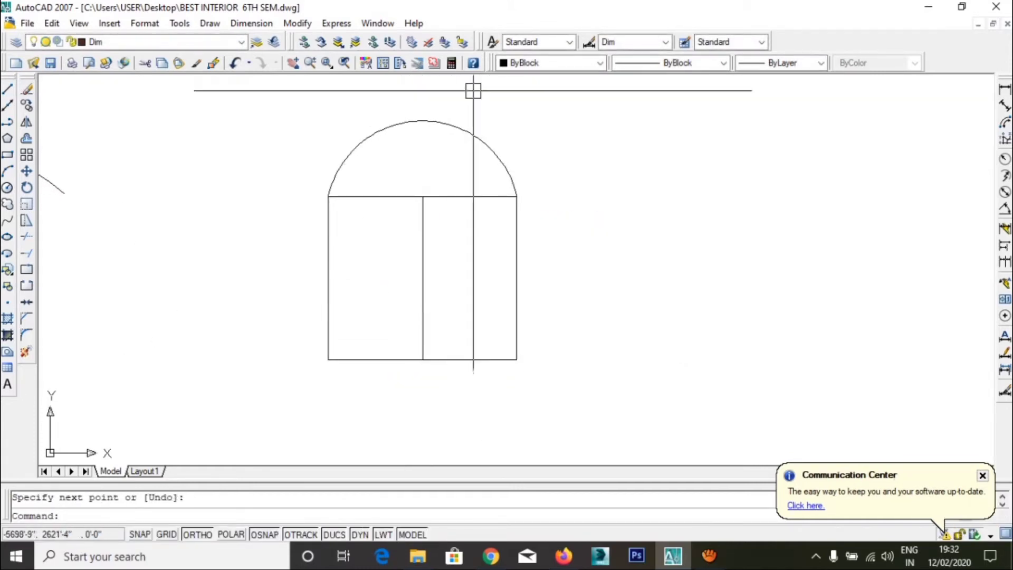
Clear the stray selections, pan left, and save the drawing.
click(505, 170)
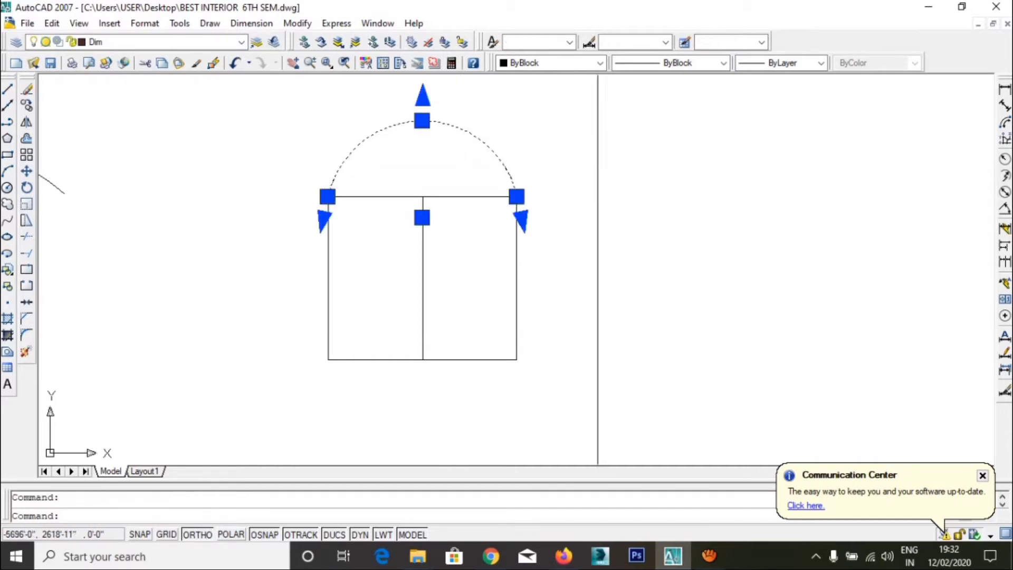
key(Escape)
click(522, 265)
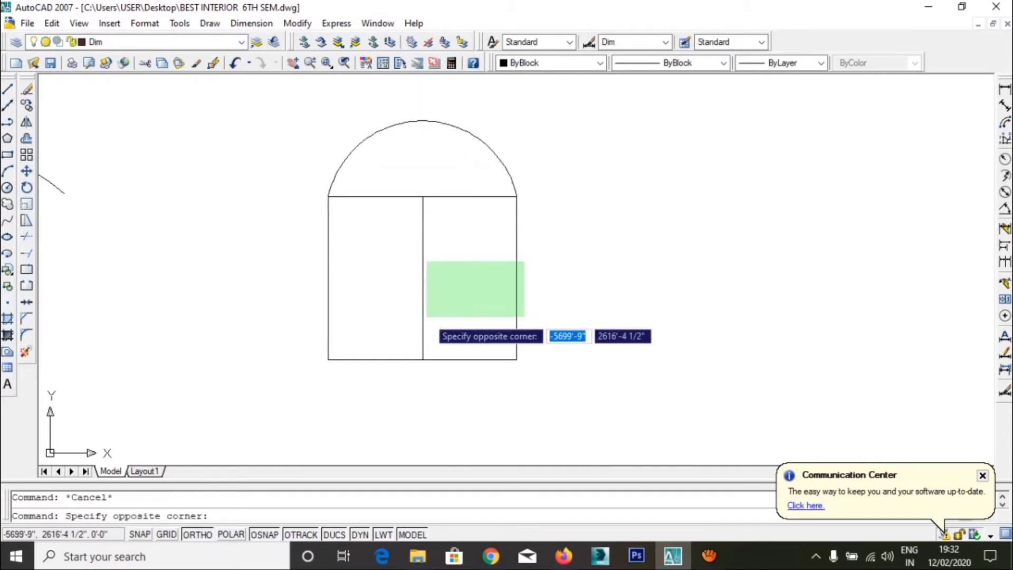
key(Escape)
middle_drag(423, 282, 362, 289)
key(ctrl+s)
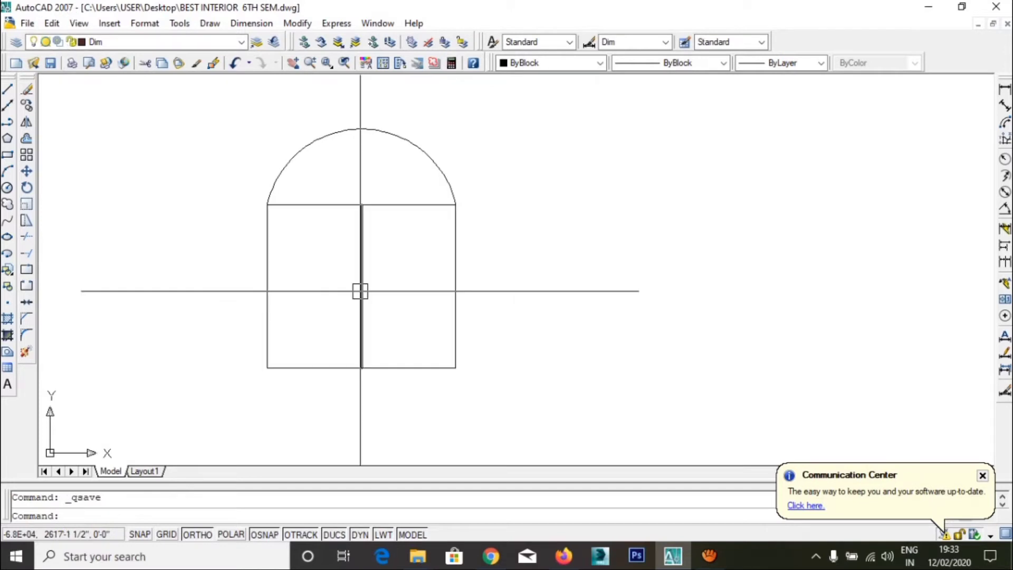
click(214, 25)
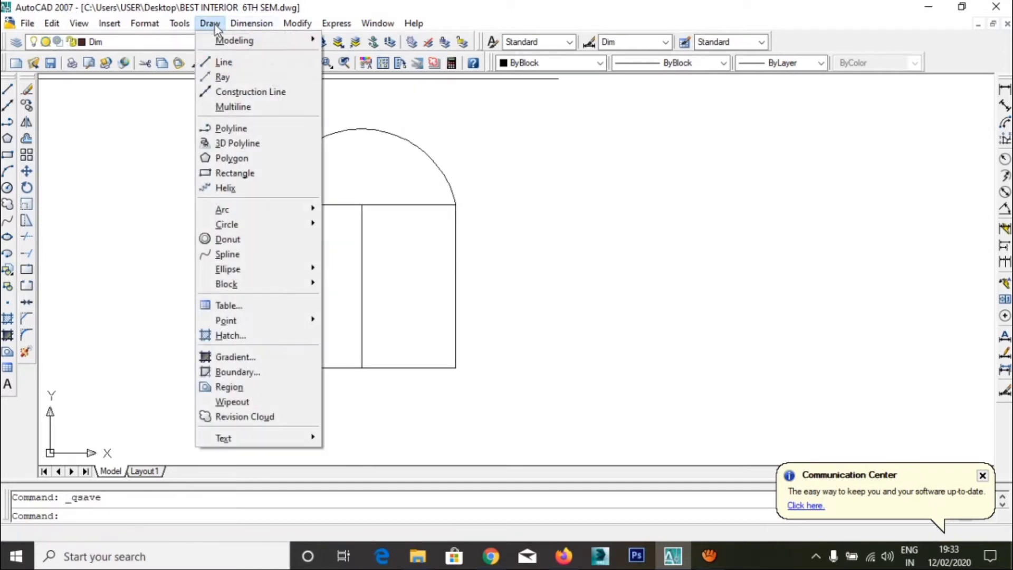
mouse_move(222, 209)
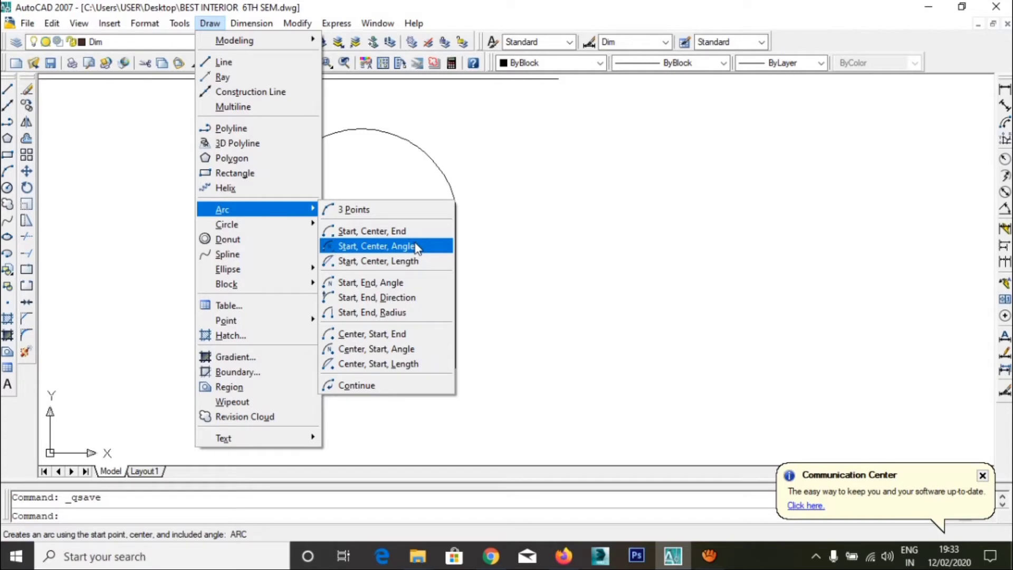
Draw a wider arc from the rectangle's top-left corner through the arch top, with Ortho off.
click(445, 113)
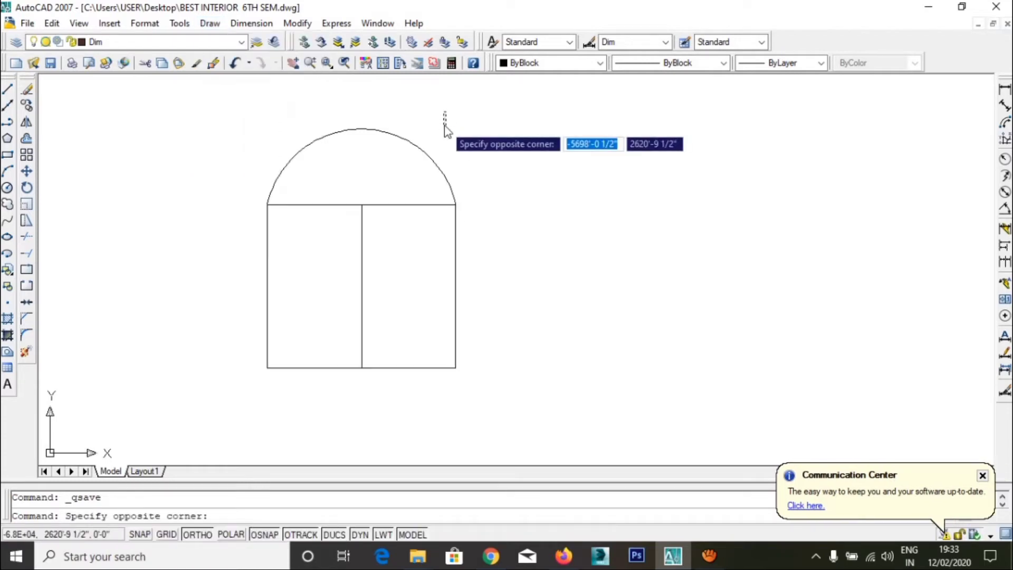
click(370, 138)
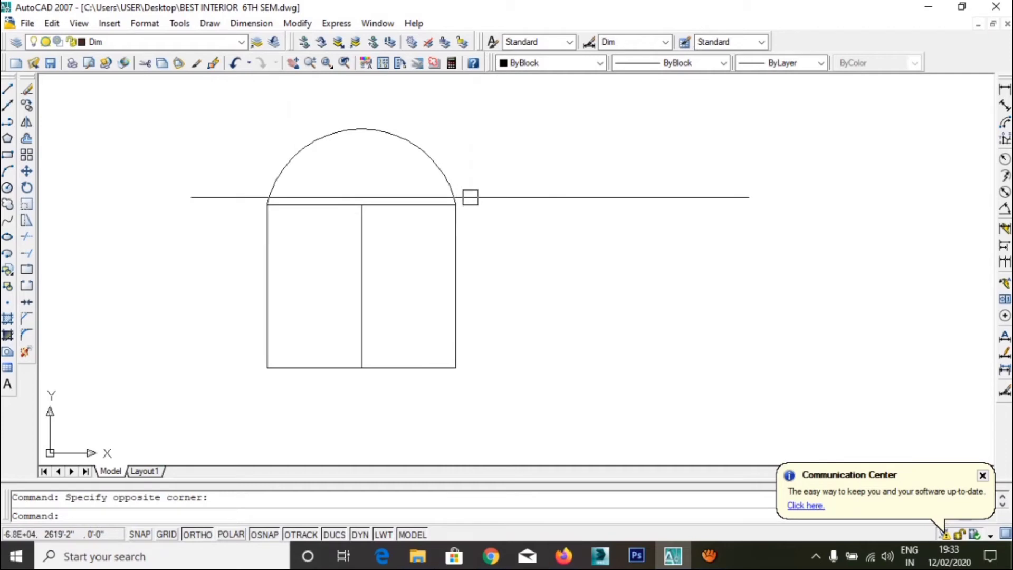
middle_drag(470, 197, 416, 221)
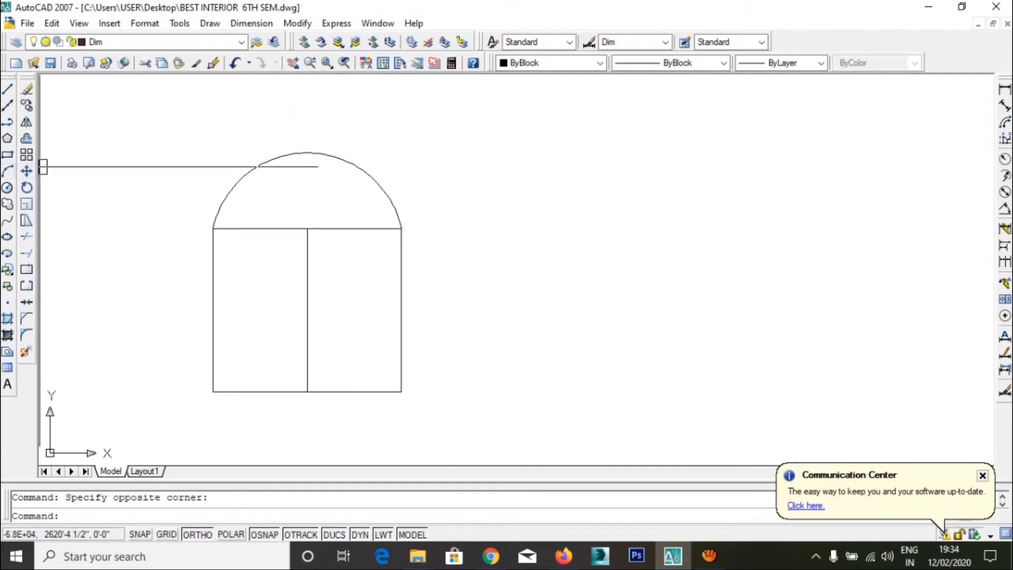
text(a)
key(Return)
scroll(158, 222, up, 2)
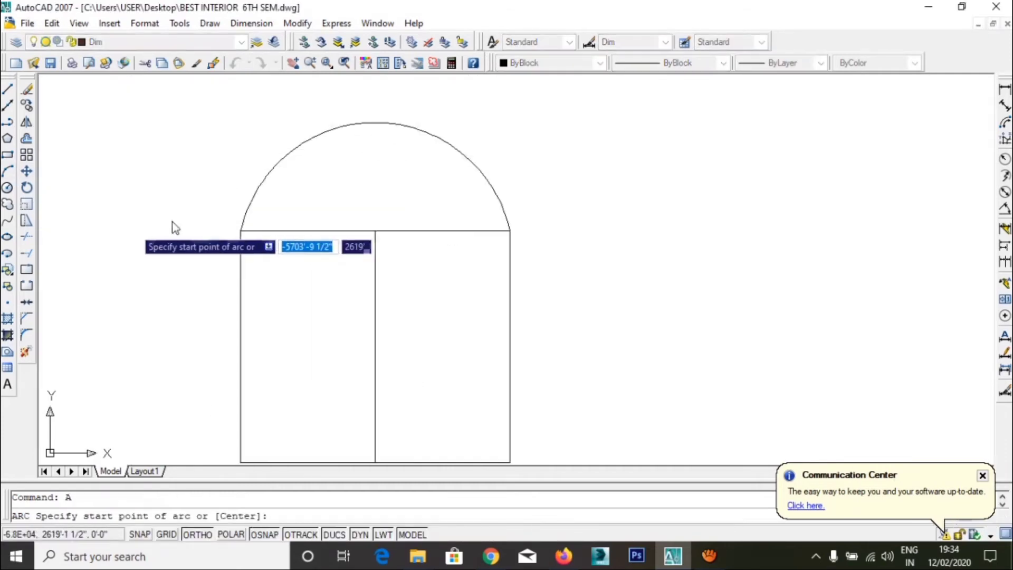
click(240, 230)
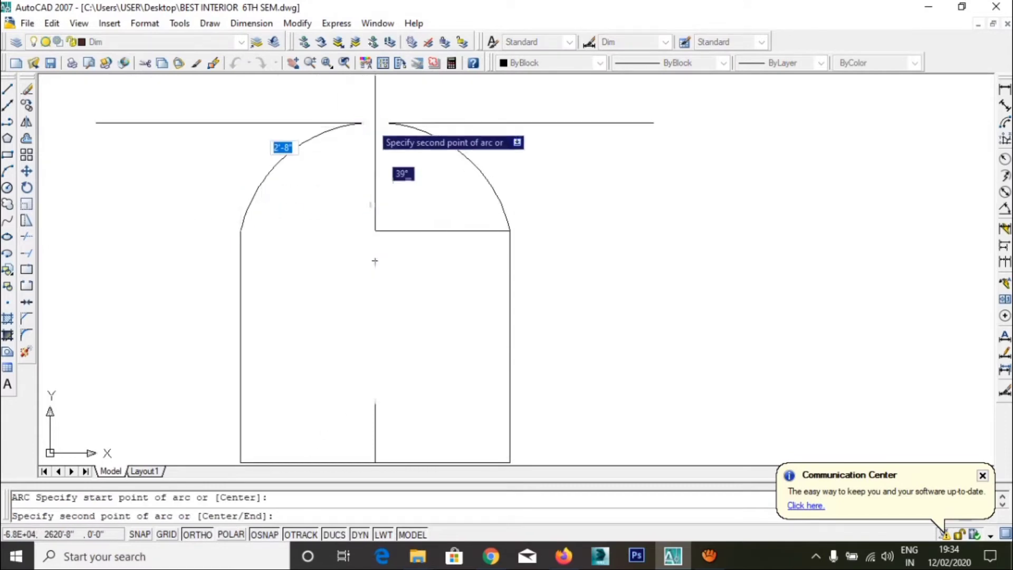
click(375, 122)
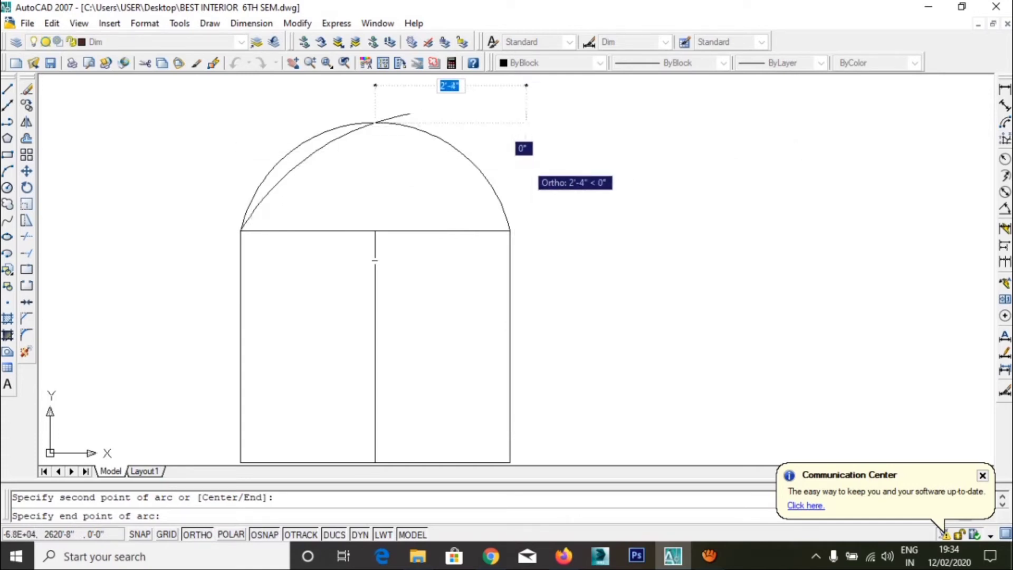
key(F8)
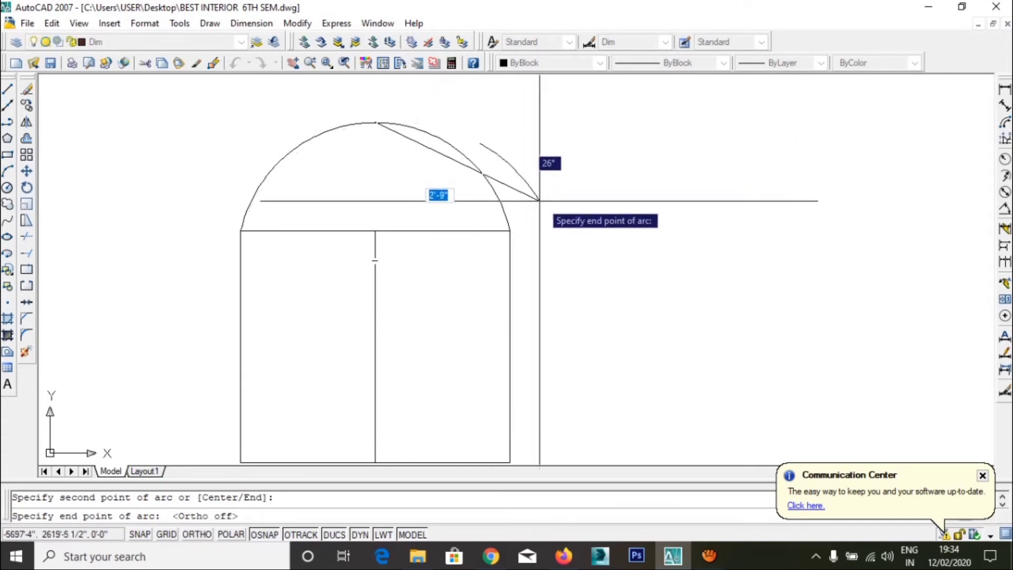
click(550, 167)
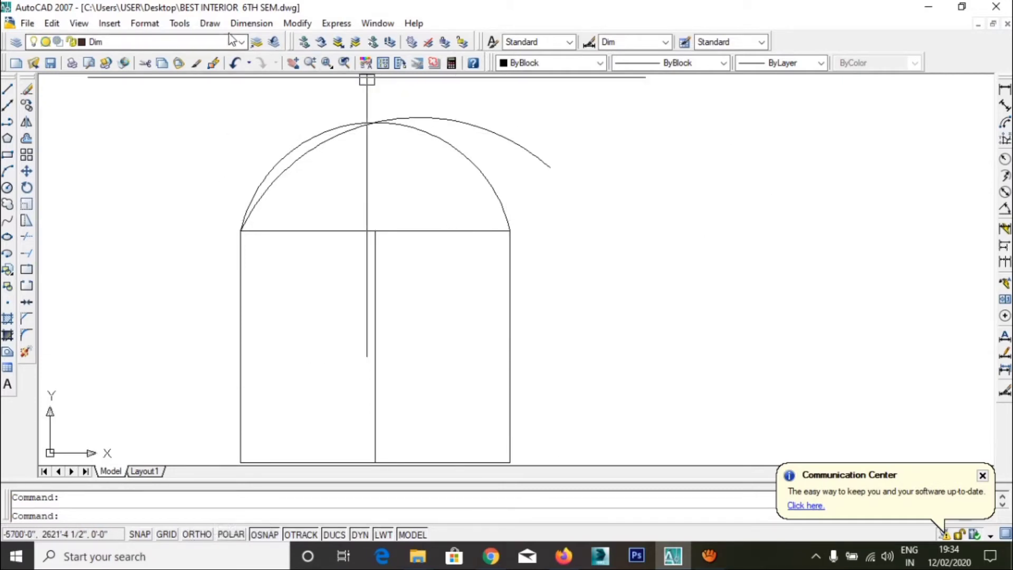
click(213, 24)
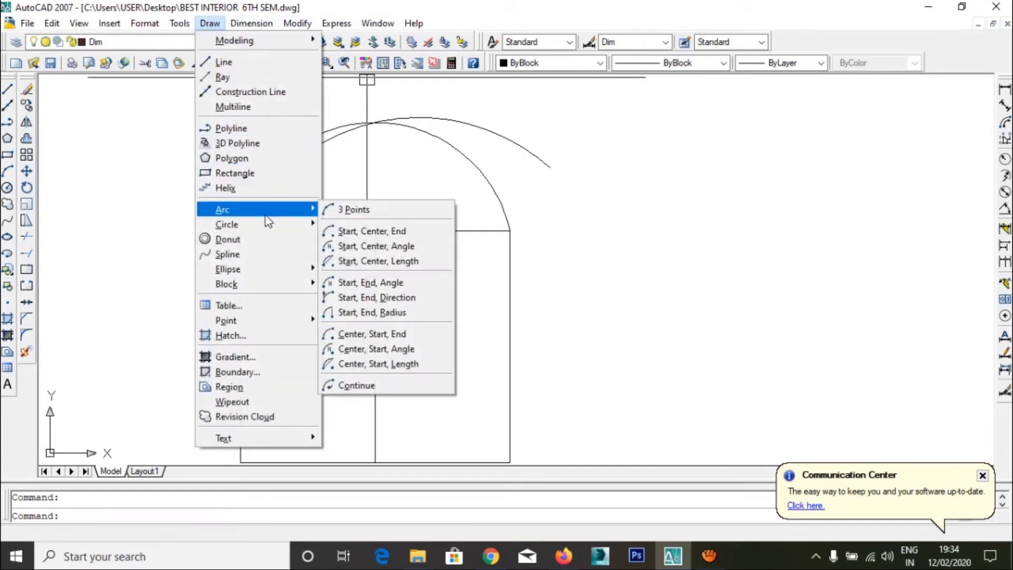
mouse_move(223, 209)
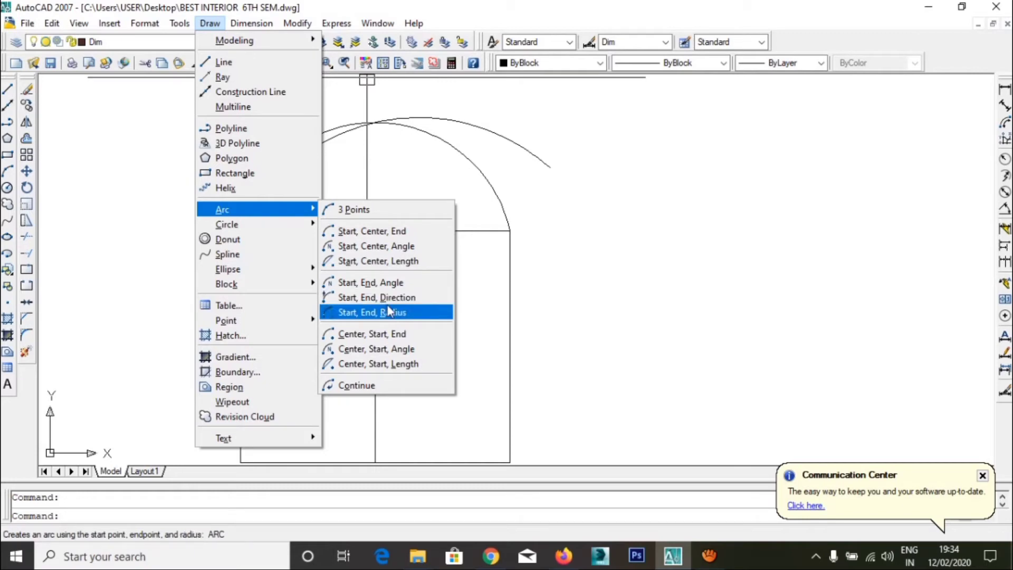
Draw a large arc from the left top corner through the right corner to a point above, then save.
click(516, 237)
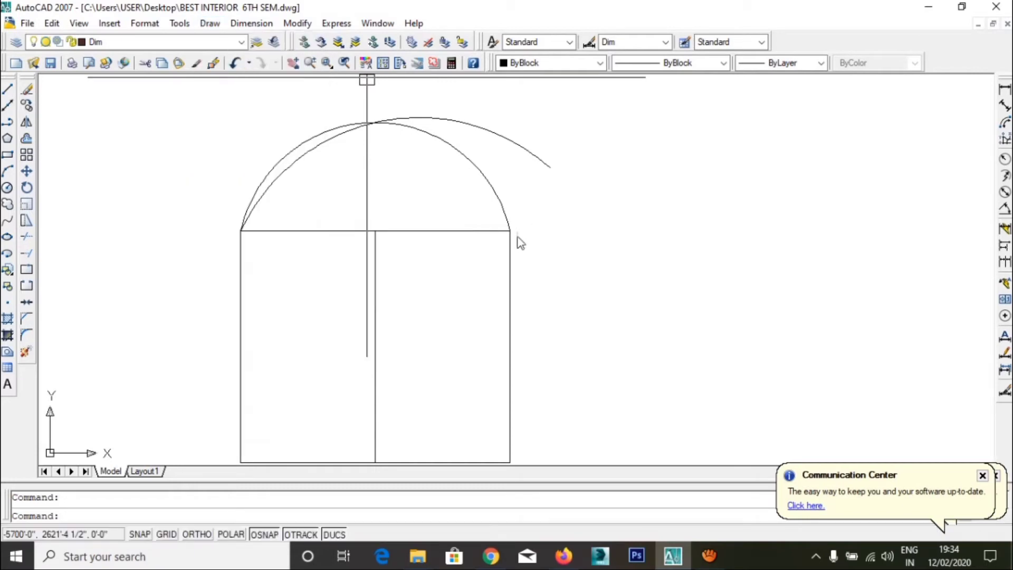
click(502, 211)
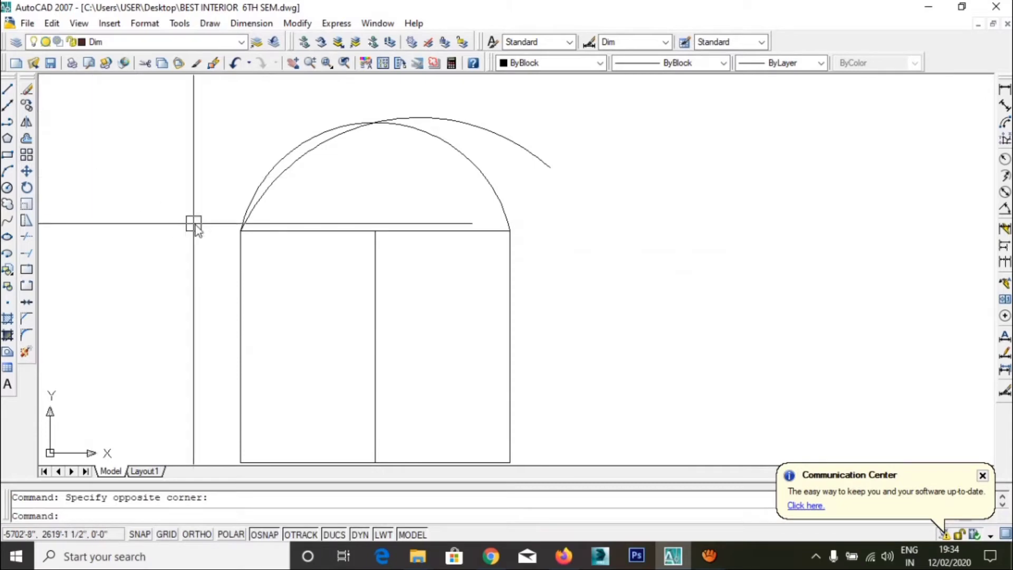
text(a)
key(Return)
middle_drag(312, 278, 244, 349)
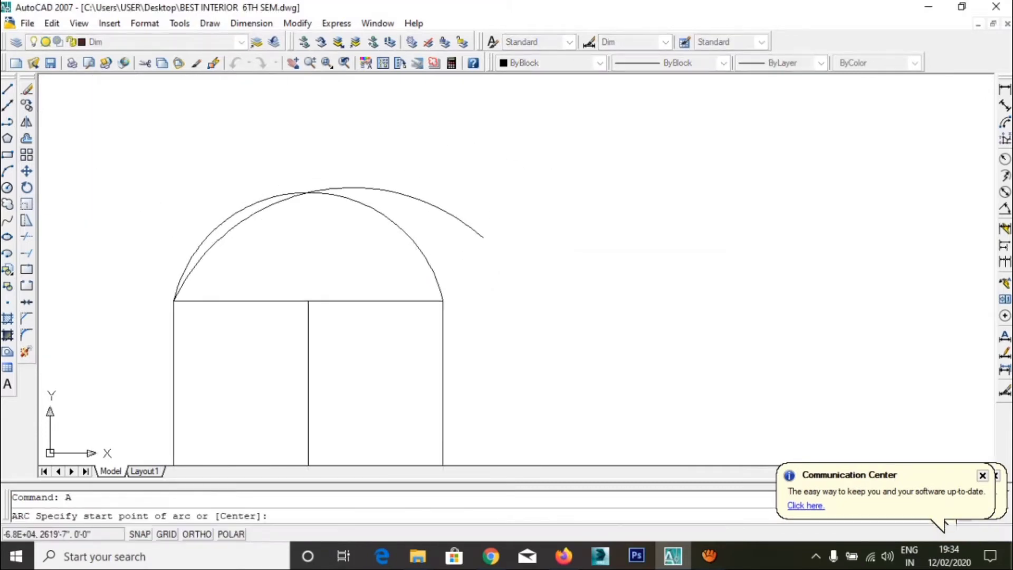
click(174, 301)
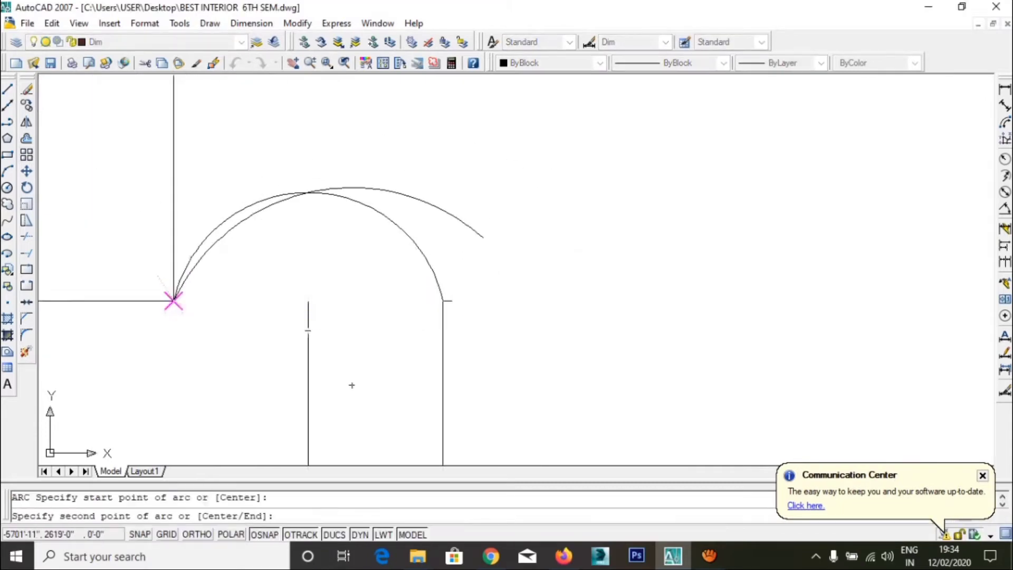
click(443, 301)
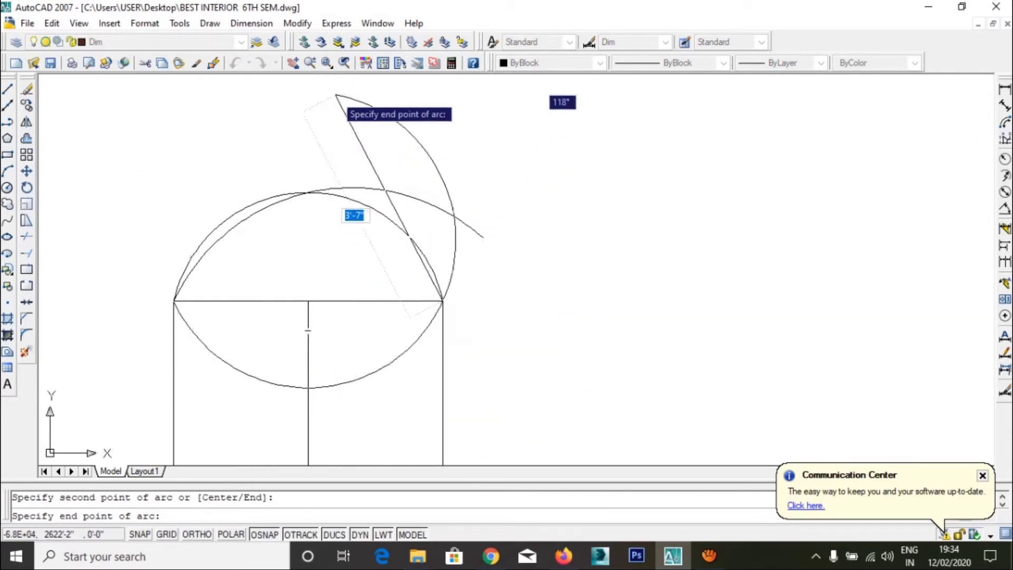
click(448, 215)
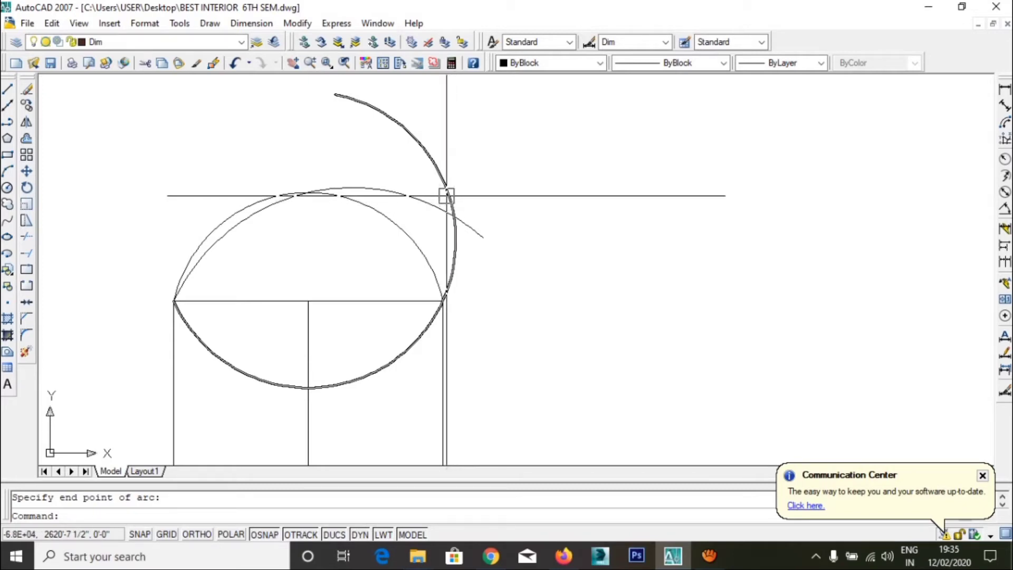
click(59, 65)
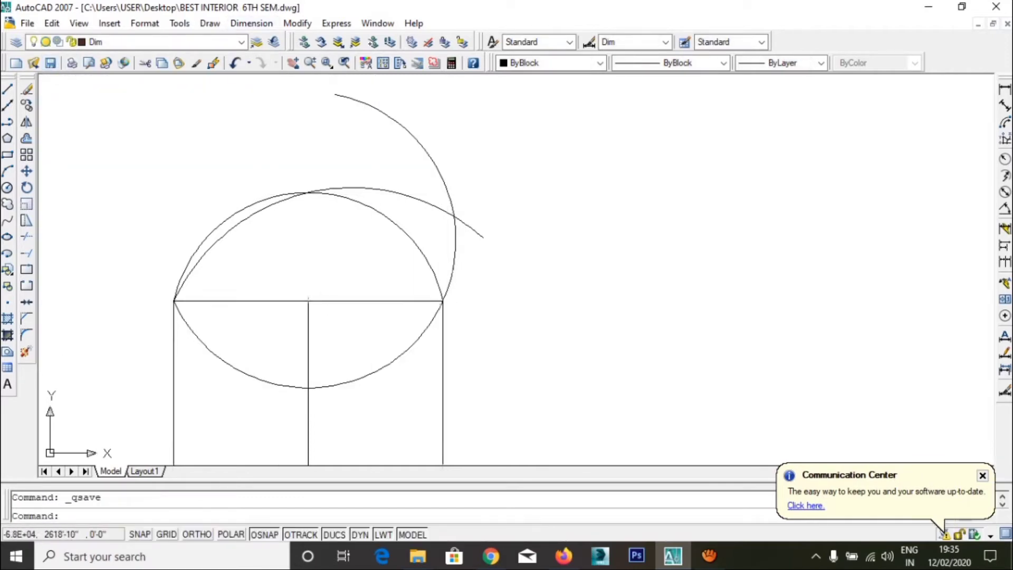
middle_drag(447, 311, 376, 323)
Draw a circle of radius 4' to the right of the arch.
text(c)
key(Return)
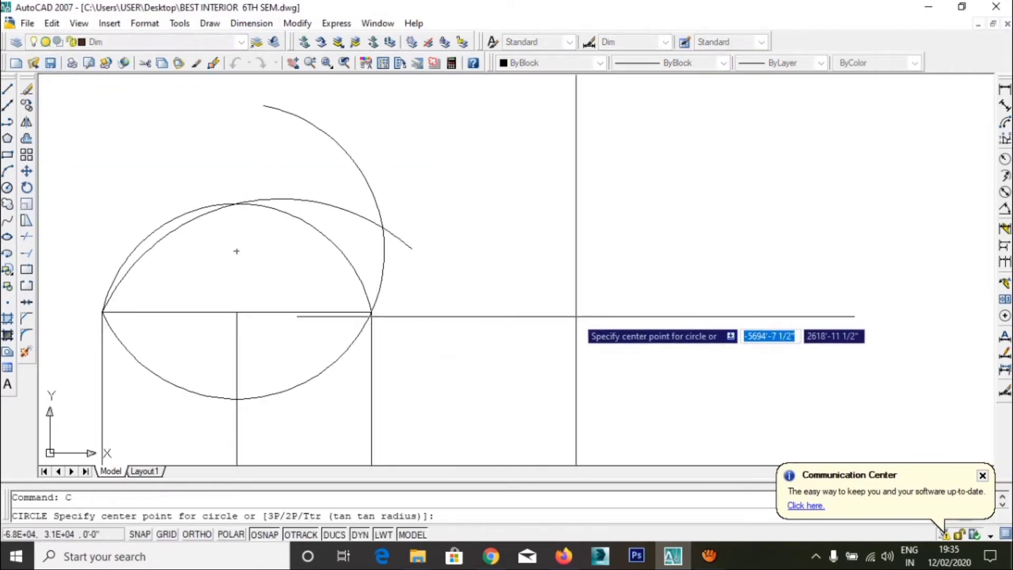
click(576, 316)
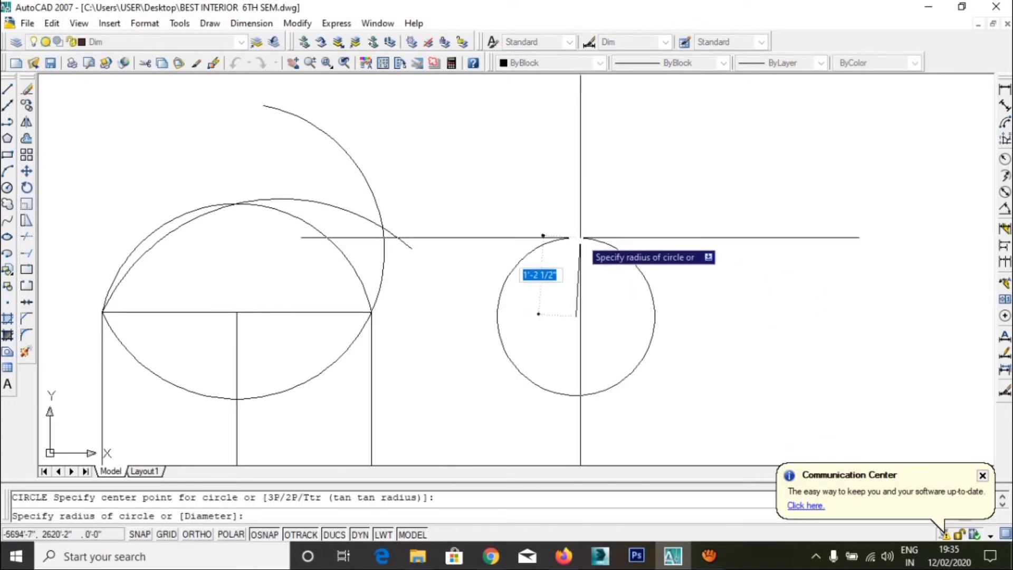
text(4)
key(Return)
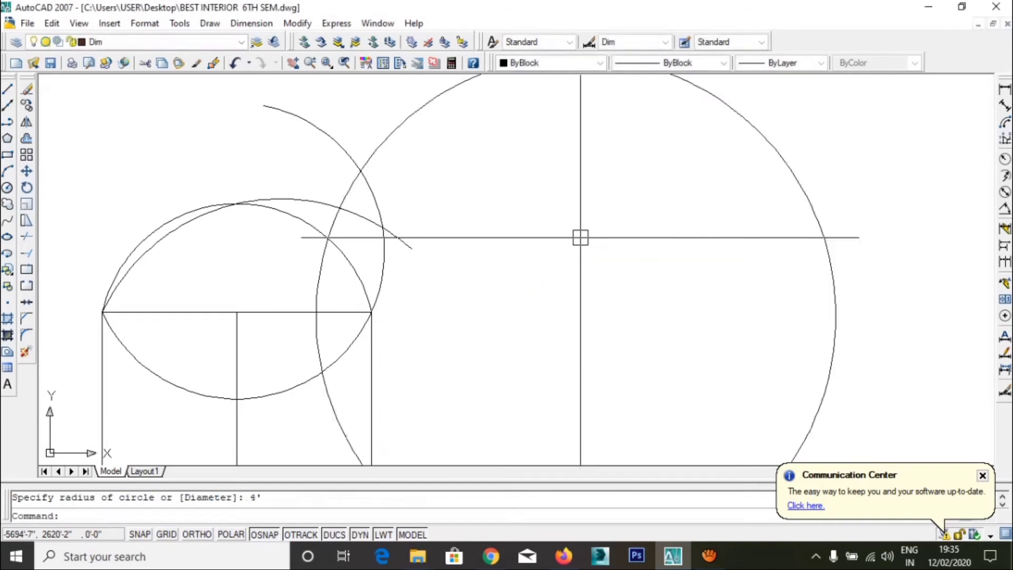
Move the large circle further right, clear of the arched outline.
scroll(610, 231, down, 4)
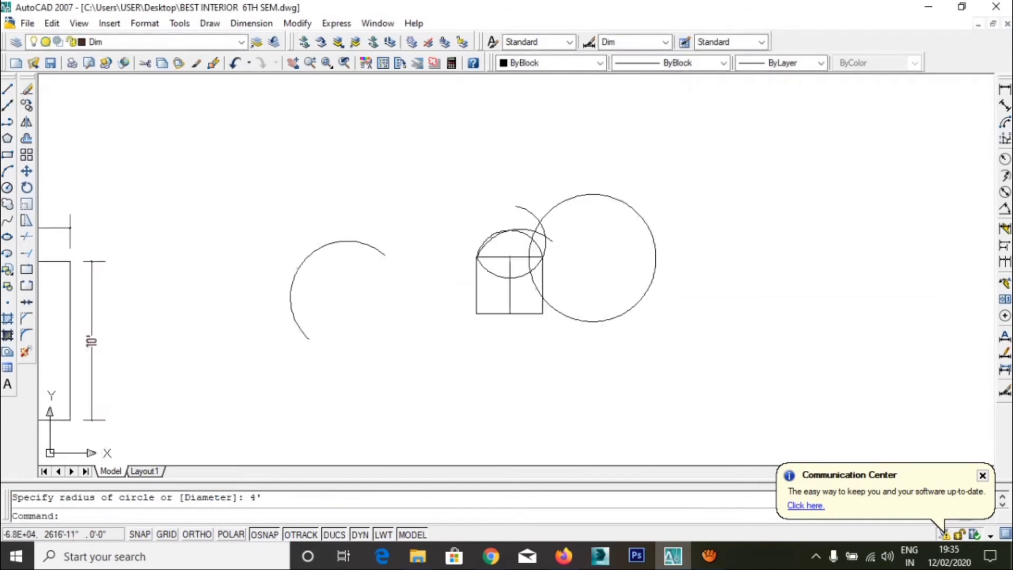
scroll(456, 408, up, 2)
drag(490, 248, 400, 290)
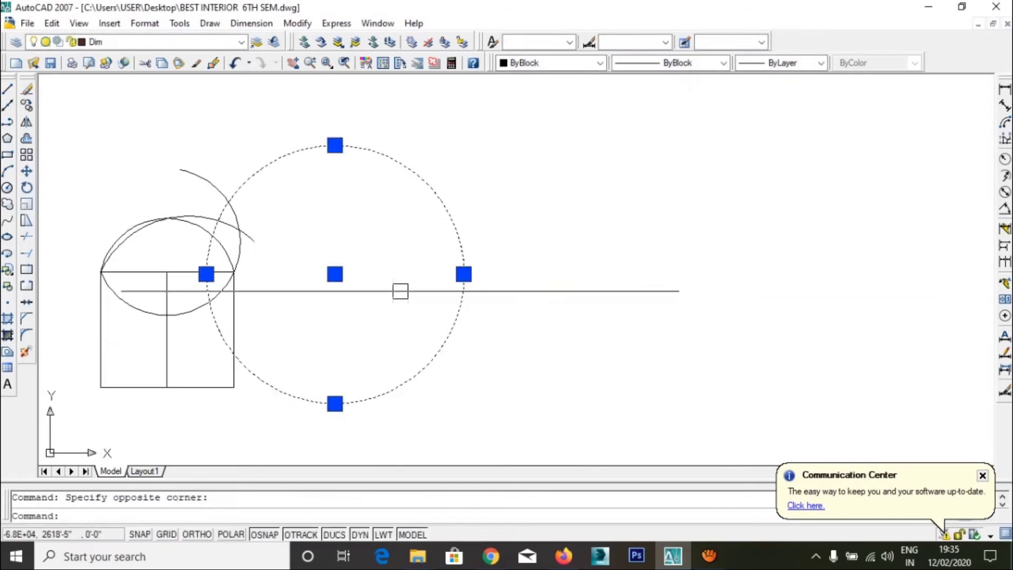
click(27, 171)
click(500, 206)
click(612, 222)
middle_drag(613, 221, 556, 189)
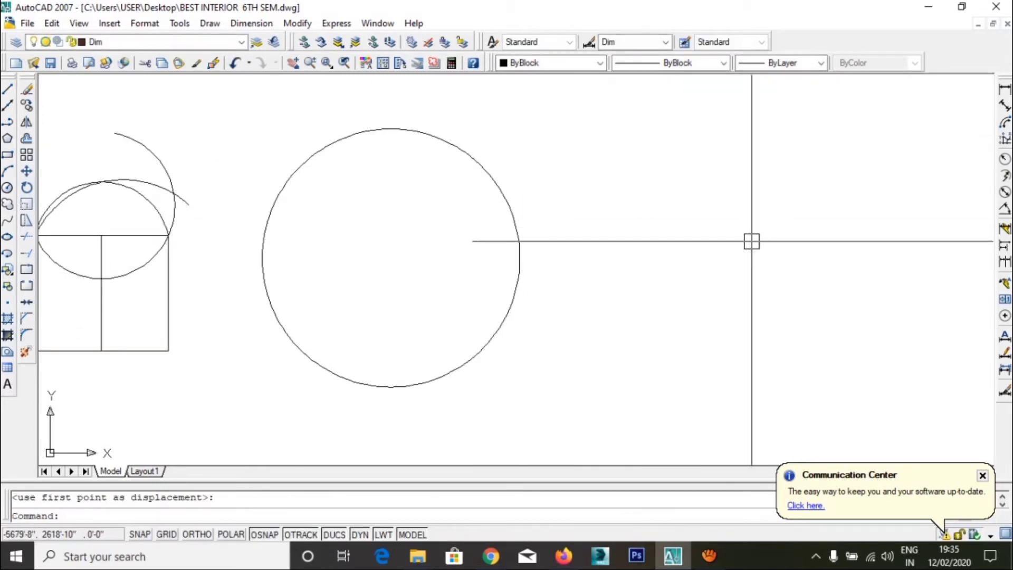
Dimension the circle with an R4' radius and a Ø8' diameter placed above-left.
click(1004, 162)
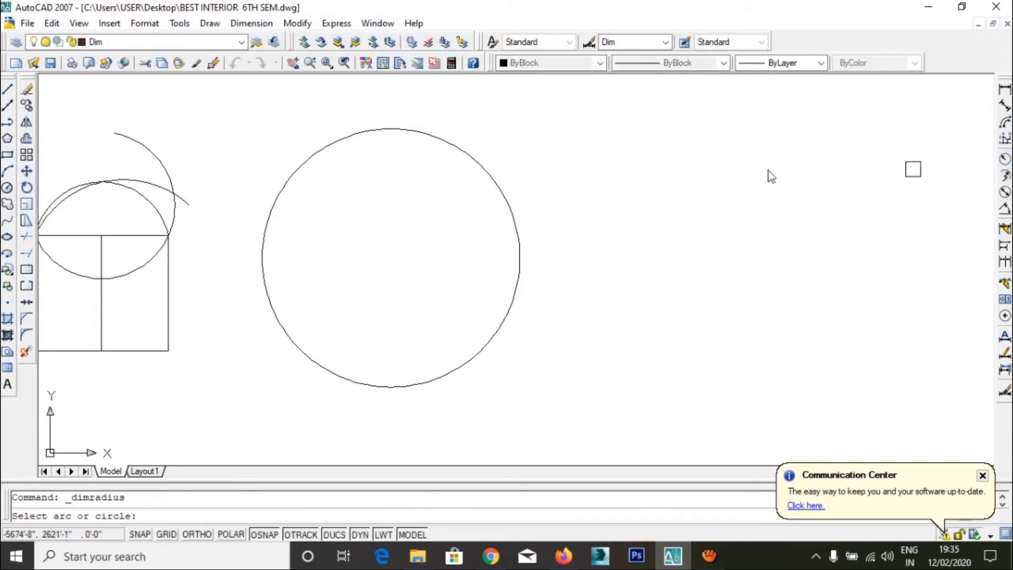
click(499, 183)
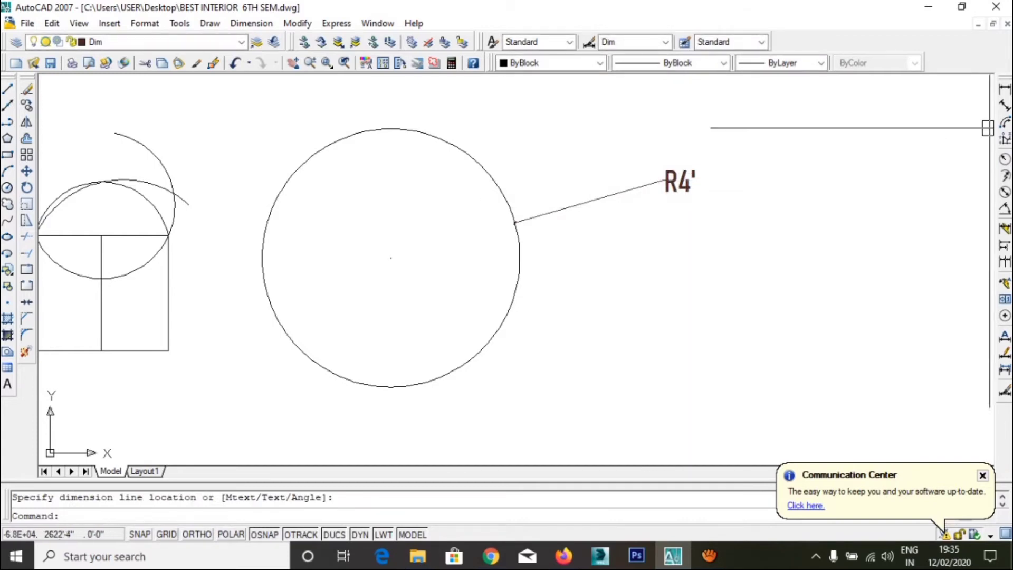
click(1005, 192)
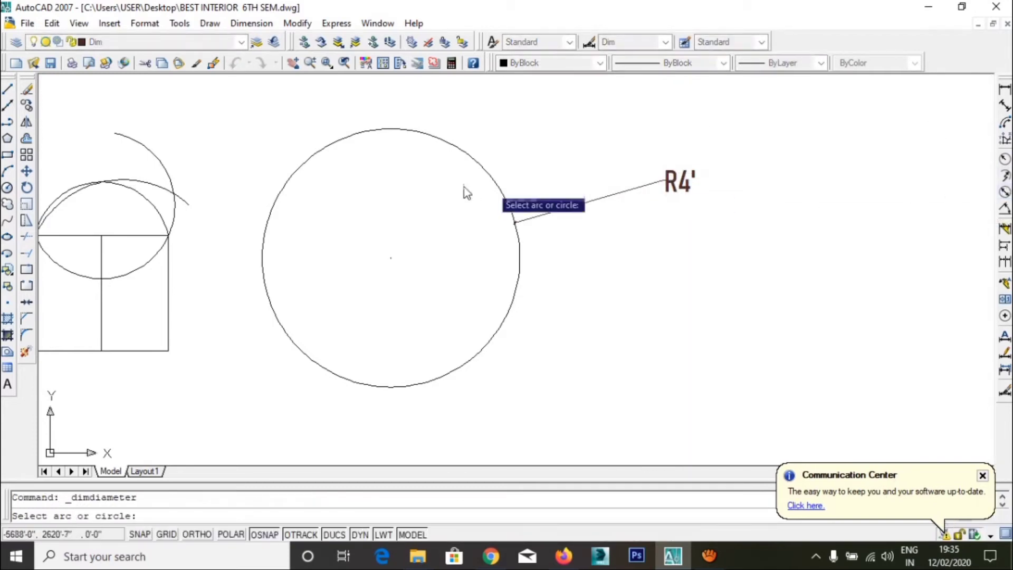
click(282, 190)
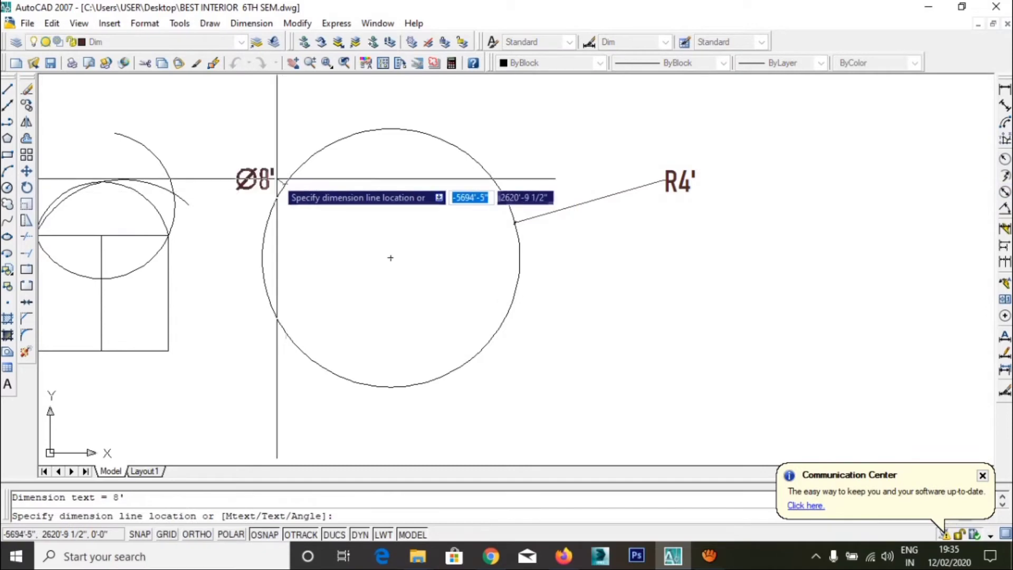
click(217, 111)
middle_drag(306, 218, 333, 281)
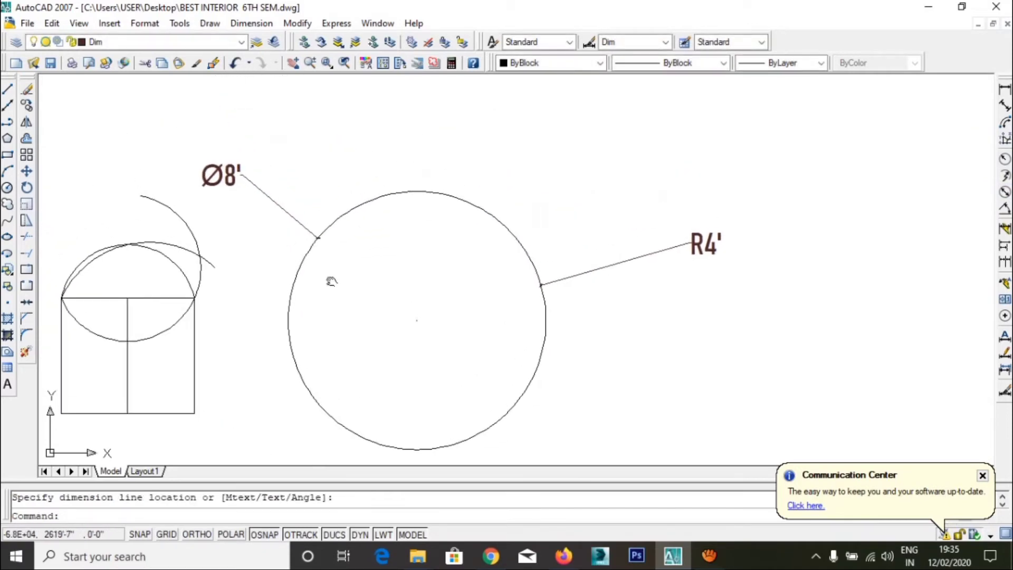
middle_drag(294, 225, 294, 219)
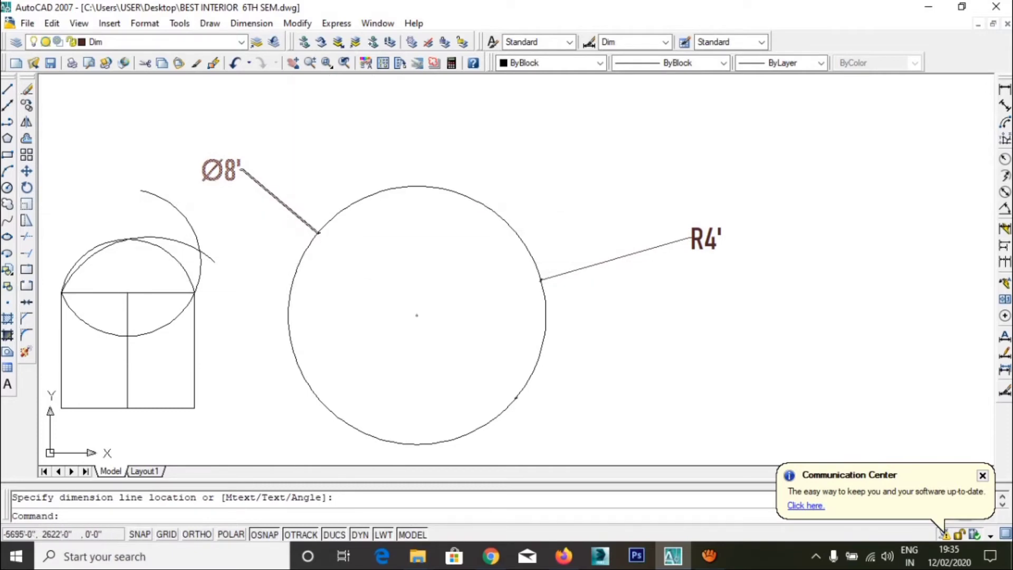
scroll(425, 222, down, 4)
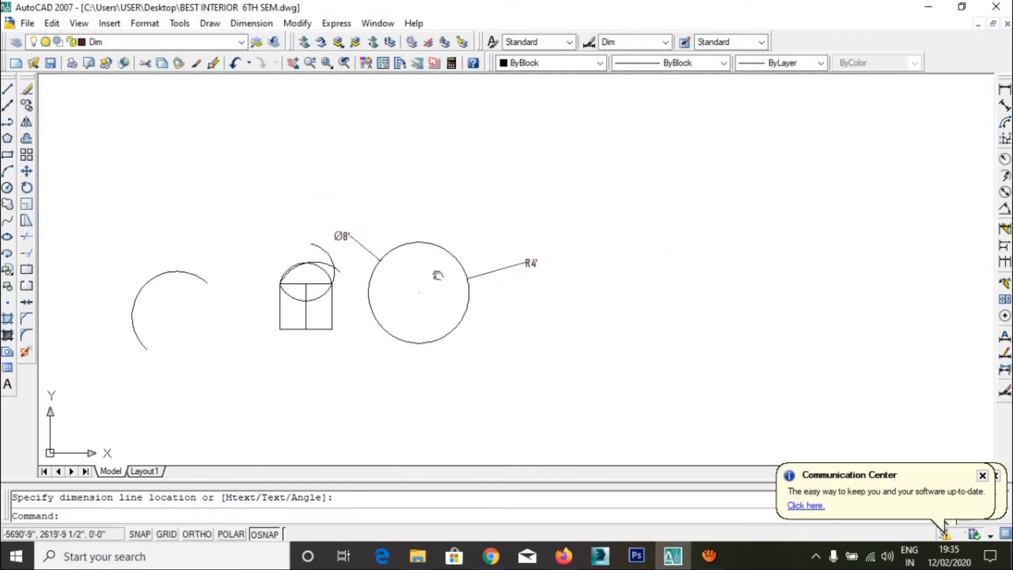
scroll(507, 276, up, 3)
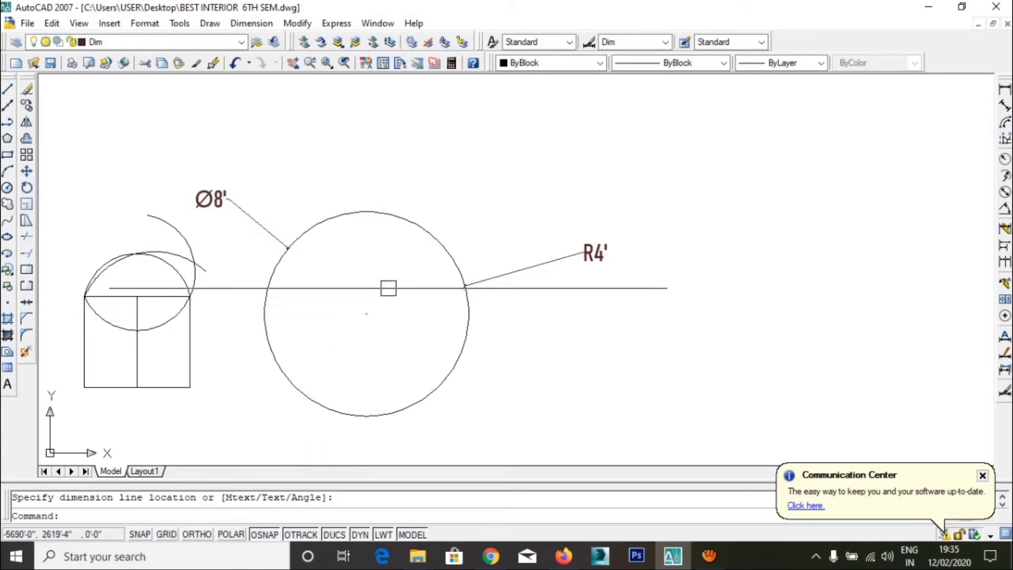
middle_drag(353, 311, 452, 290)
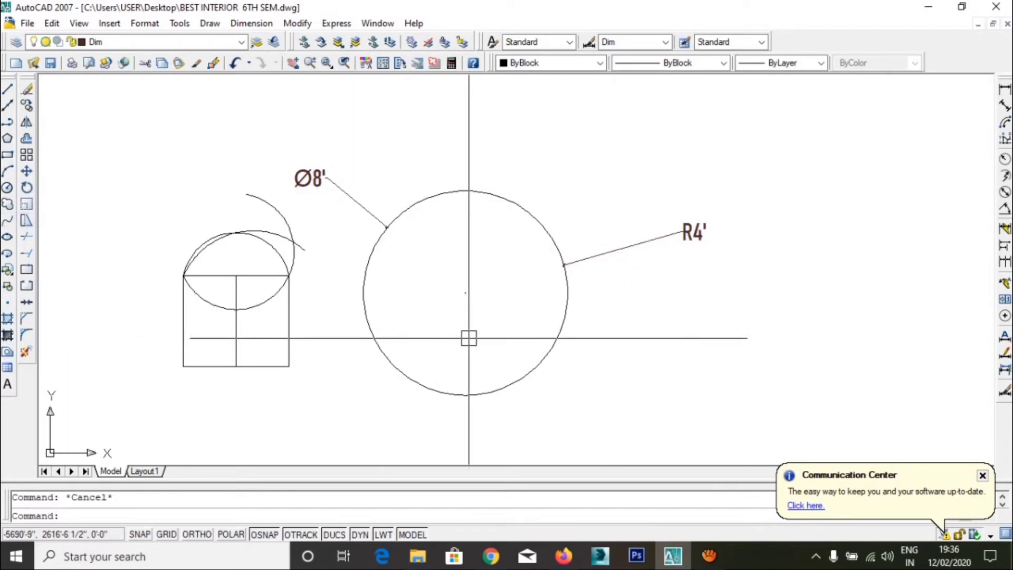
middle_drag(468, 339, 288, 309)
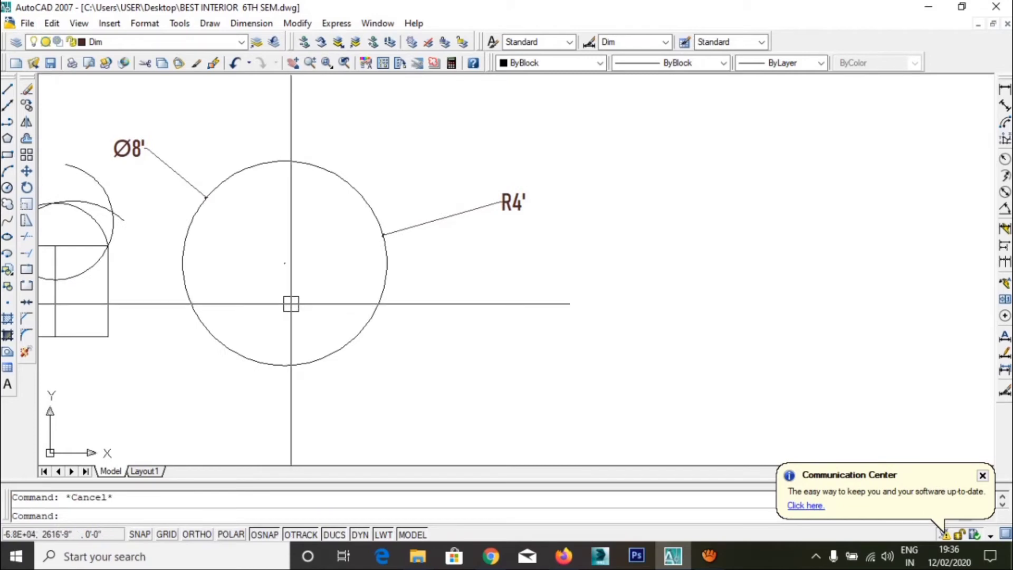
middle_drag(548, 371, 501, 372)
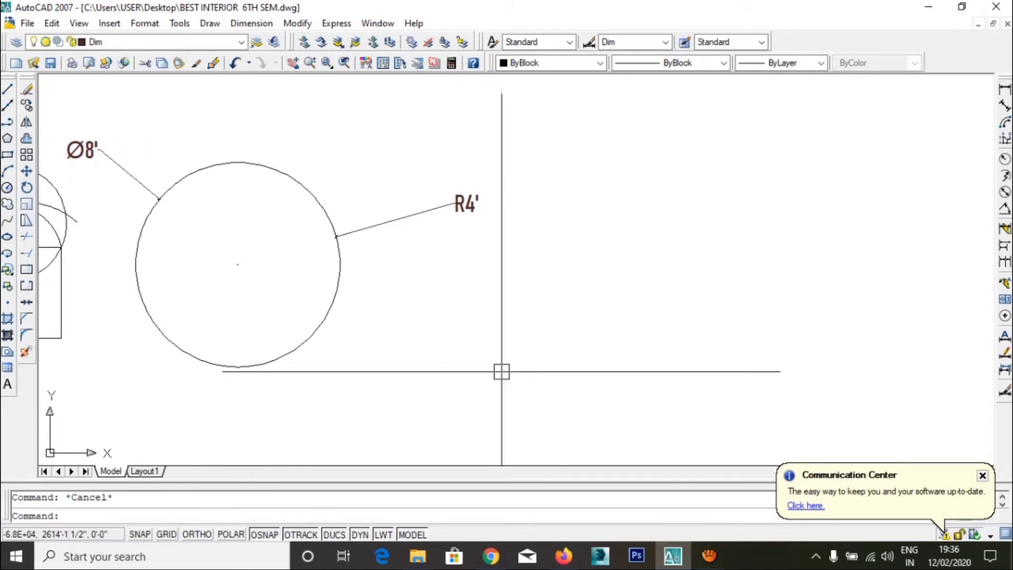
Place the spline's fit points in a loop right of the dimensioned circle.
text(s)
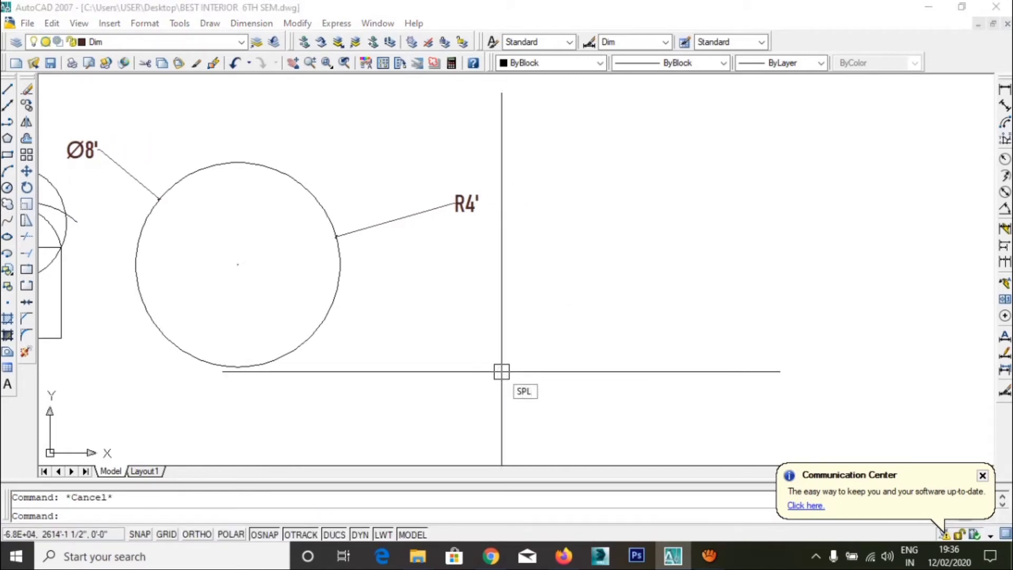
key(Return)
click(609, 242)
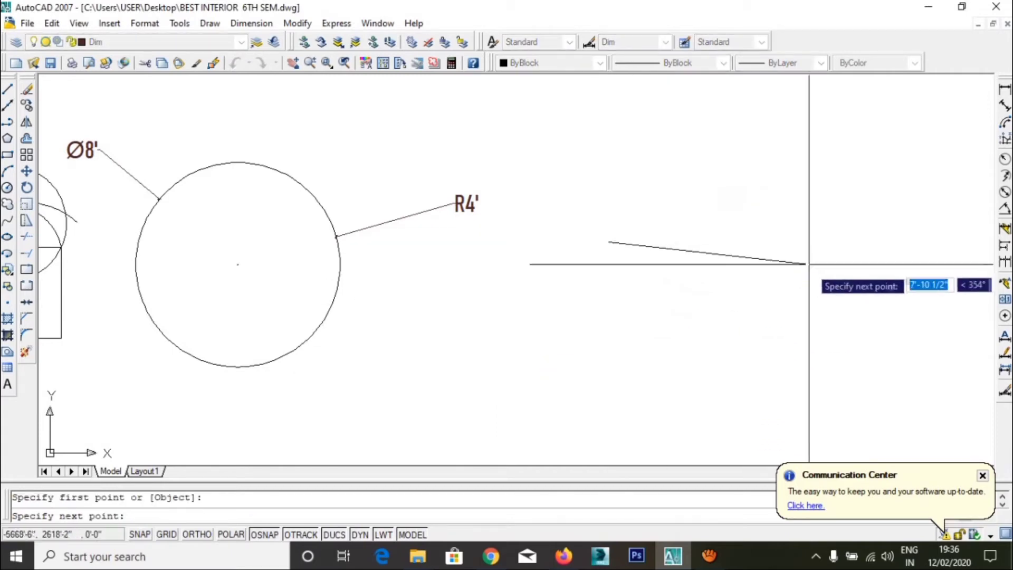
click(664, 264)
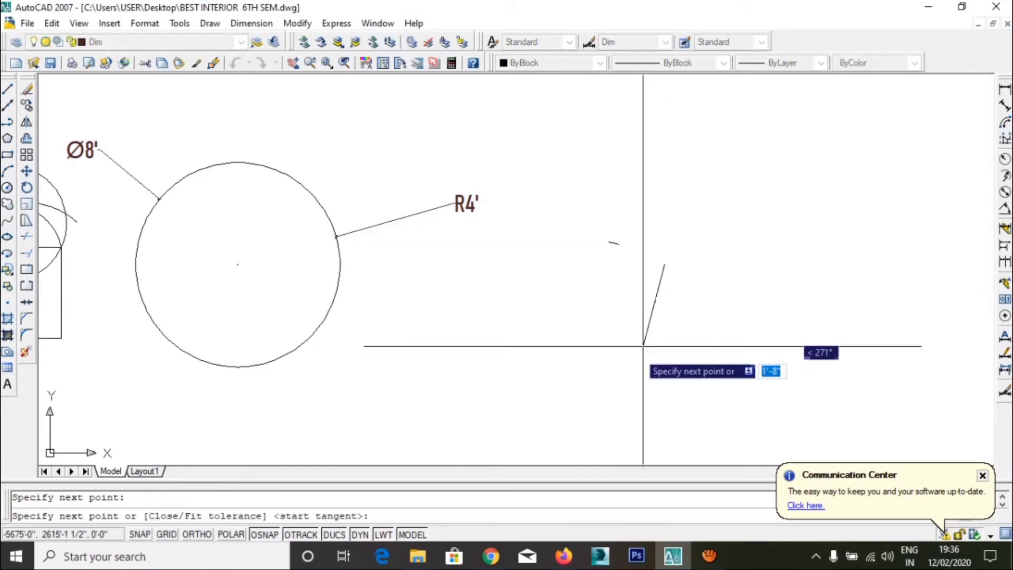
click(643, 346)
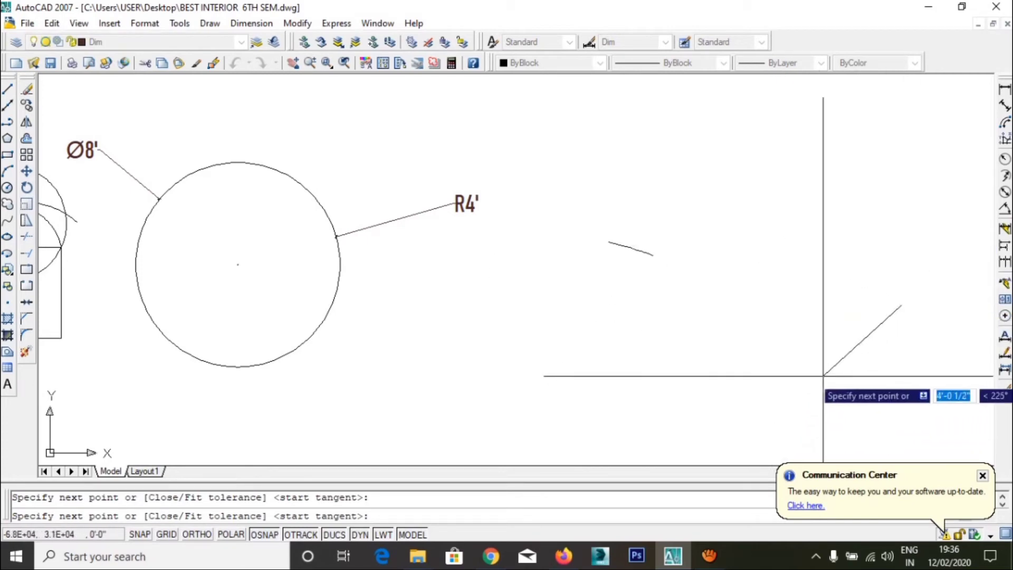
middle_drag(826, 219, 491, 194)
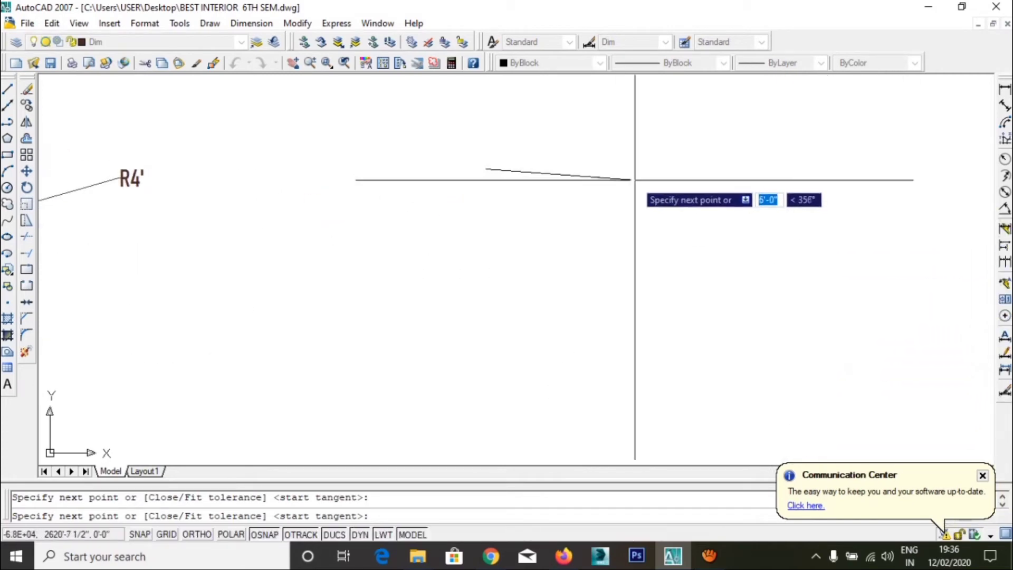
key(Return)
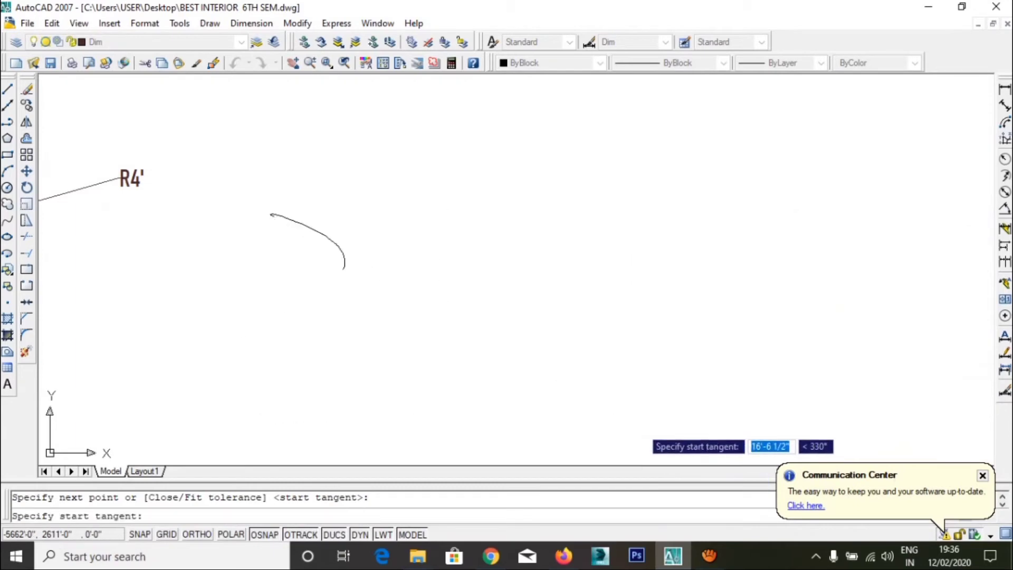
Set the spline's start and end tangents to finish the curve.
click(640, 427)
click(640, 426)
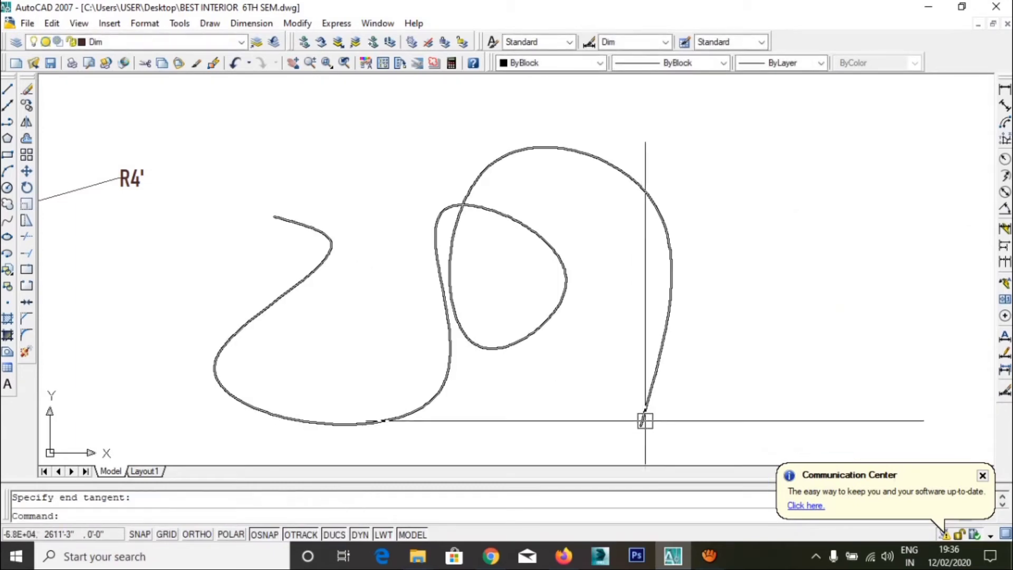
middle_drag(573, 382, 638, 345)
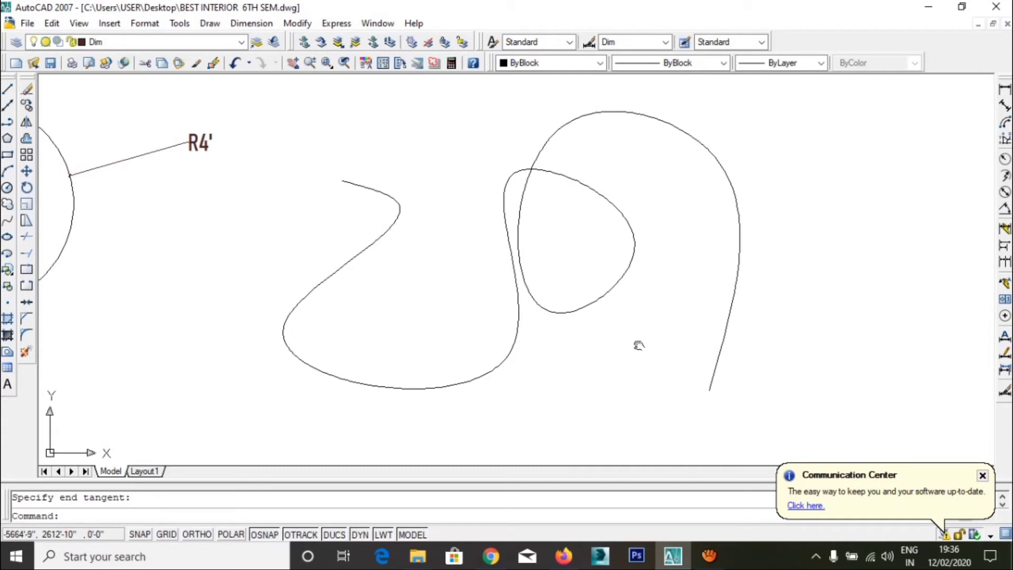
scroll(638, 345, down, 2)
scroll(549, 294, down, 2)
scroll(620, 308, up, 2)
middle_drag(619, 308, 566, 312)
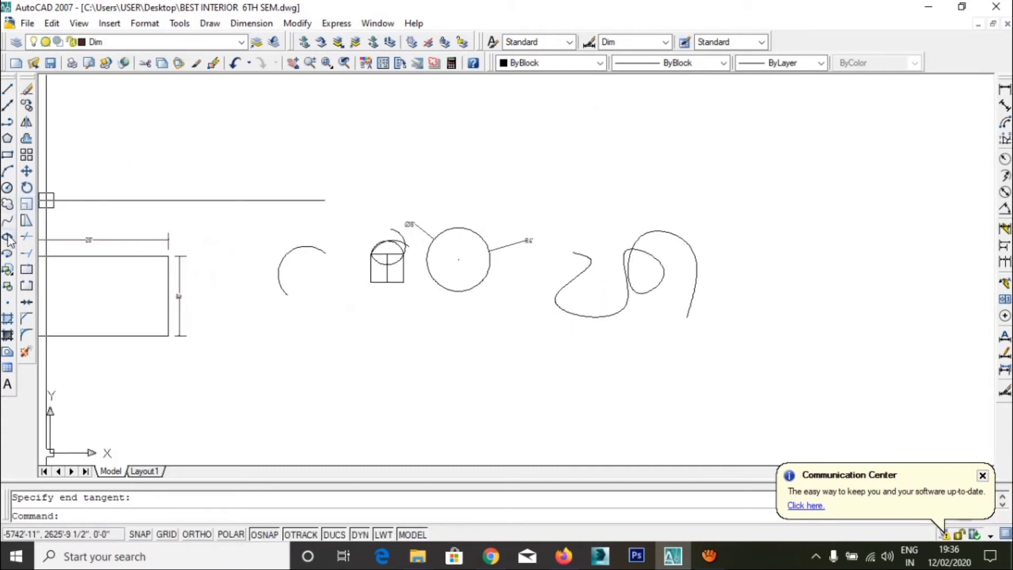
Draw a flat horizontal ellipse with an other-axis distance of 20.
middle_drag(306, 288, 210, 317)
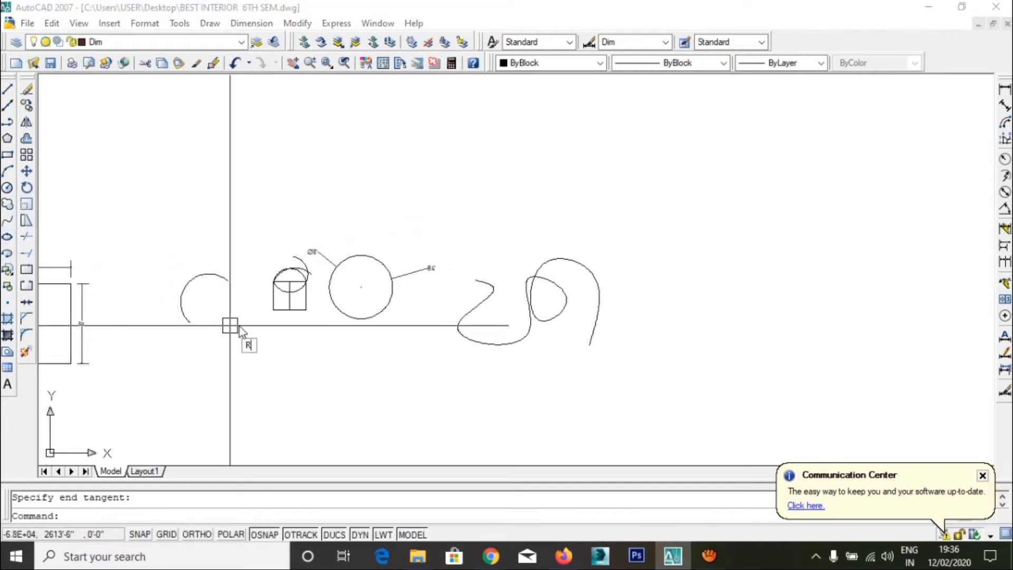
key(Escape)
text(EL)
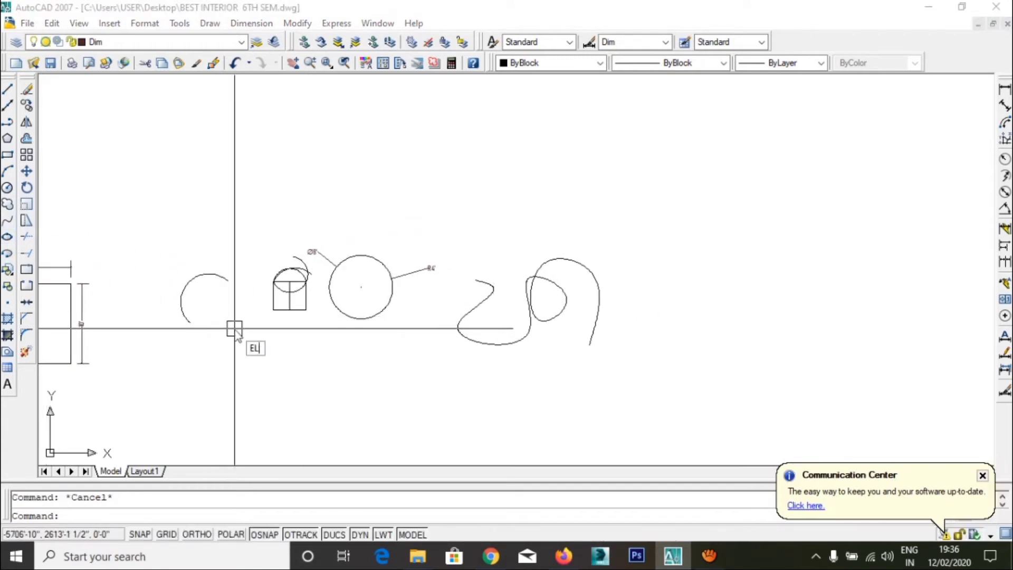
key(Return)
middle_drag(532, 332, 347, 351)
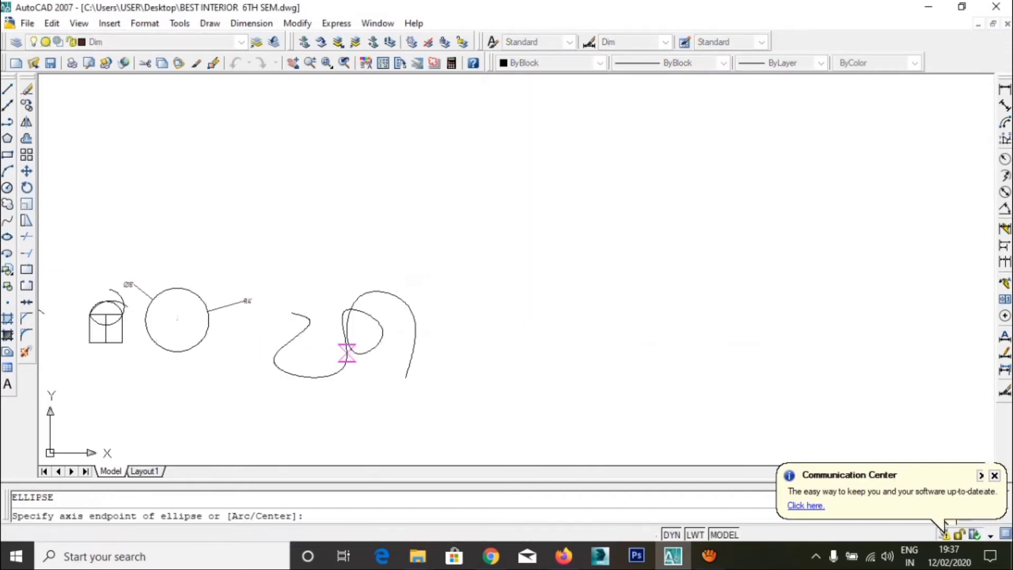
click(560, 339)
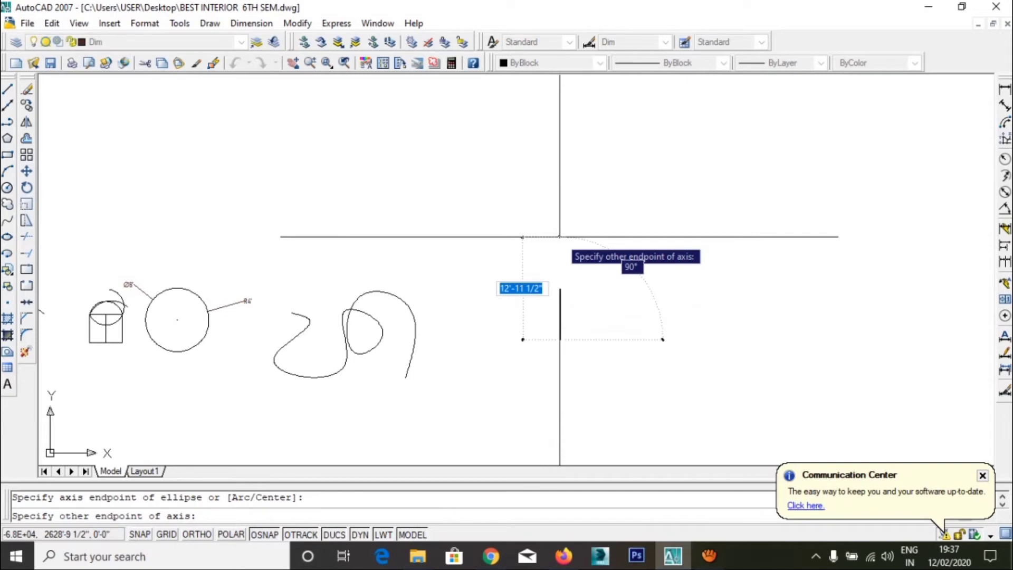
text(1)
key(Return)
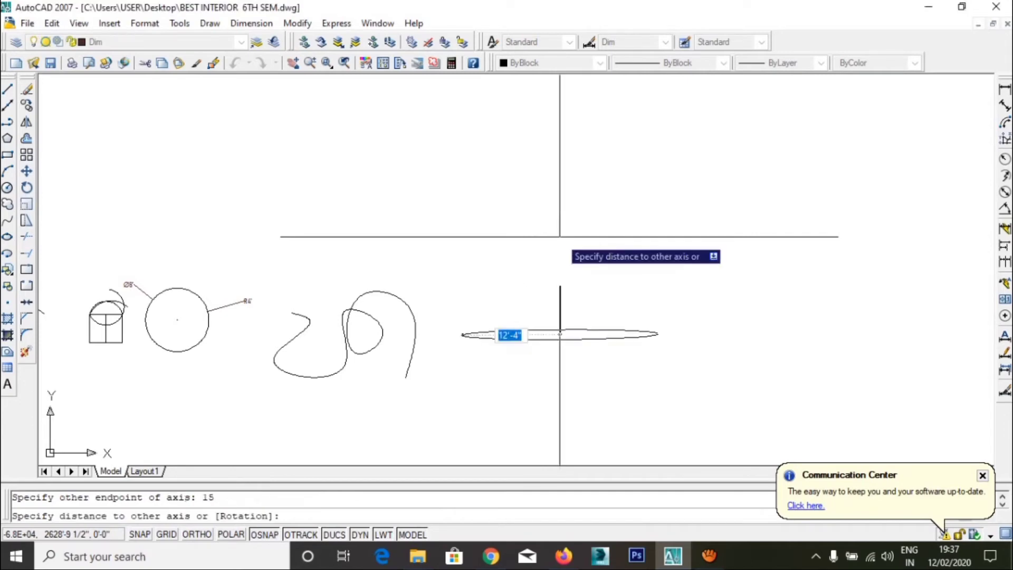
text(20)
key(Return)
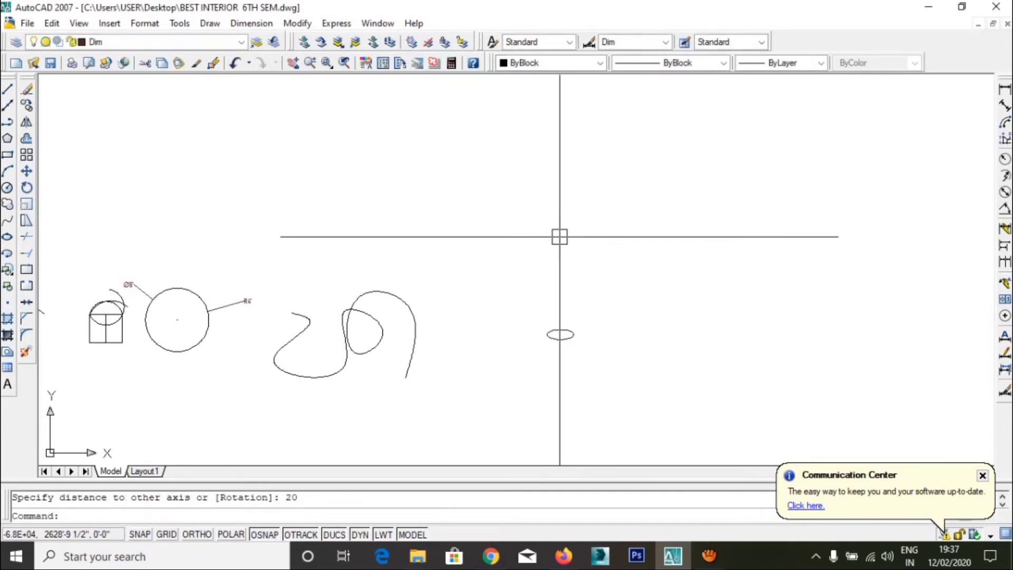
scroll(590, 360, up, 5)
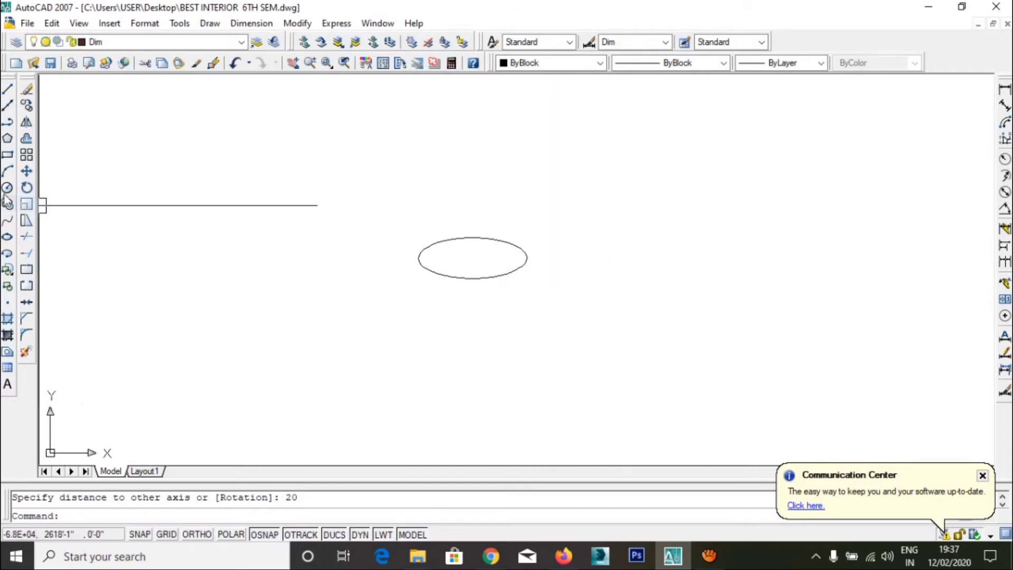
Draw a small upright ellipse beside it, then zoom out to see all shapes.
click(7, 237)
click(260, 329)
click(261, 230)
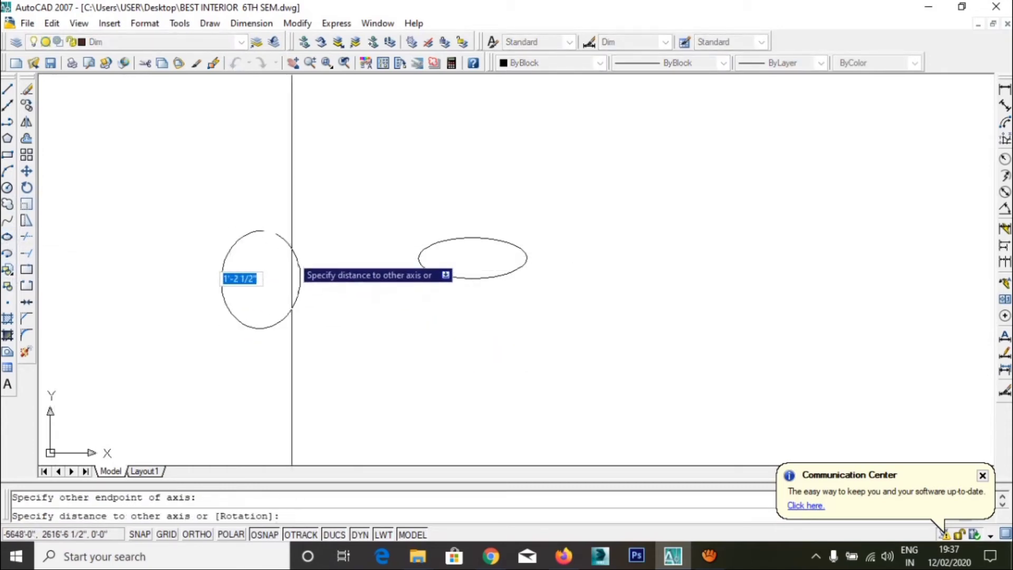
click(291, 259)
mouse_move(327, 342)
middle_down()
mouse_move(427, 311)
mouse_move(344, 367)
middle_up()
scroll(496, 295, up, 3)
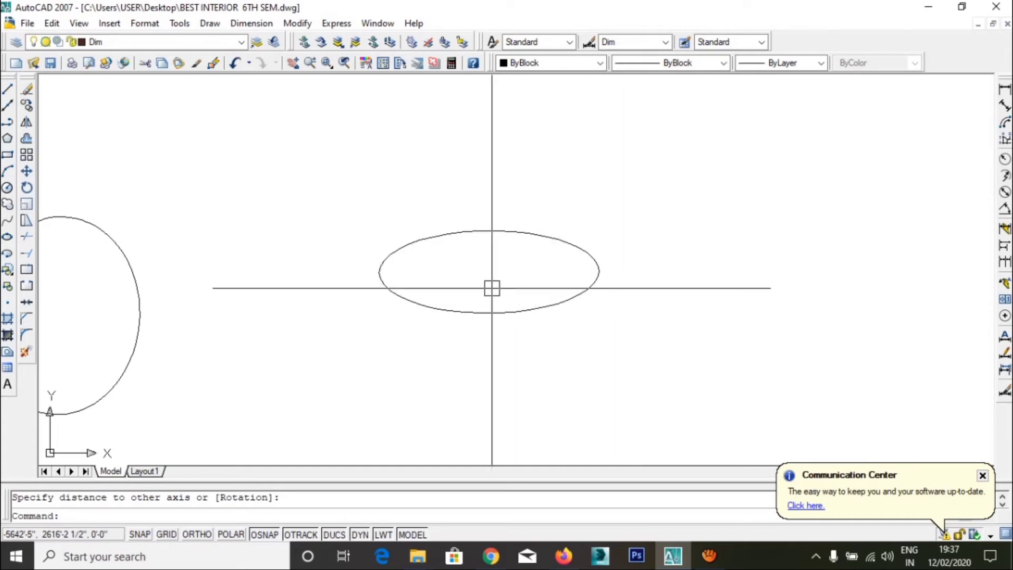
middle_drag(490, 287, 645, 256)
scroll(496, 268, down, 5)
middle_drag(496, 268, 526, 255)
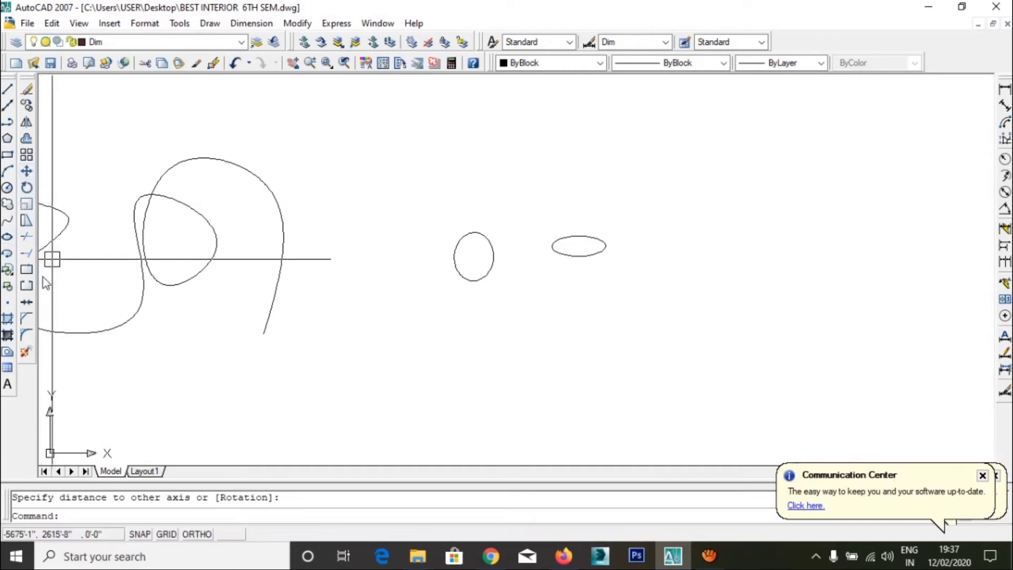
Draw an open elliptical arc beneath the small ellipses, setting axes and start/end angles.
click(7, 254)
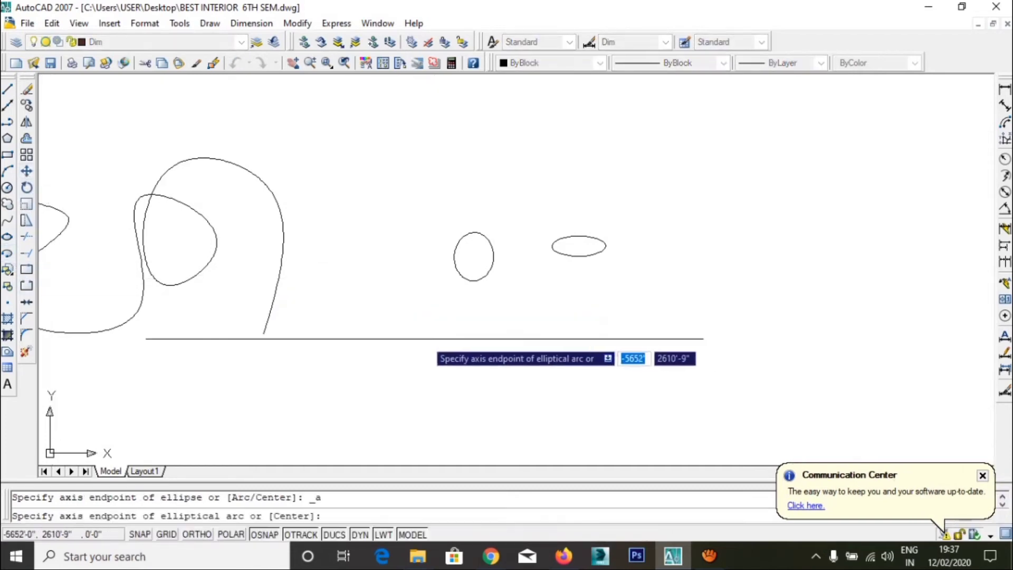
click(418, 340)
click(476, 395)
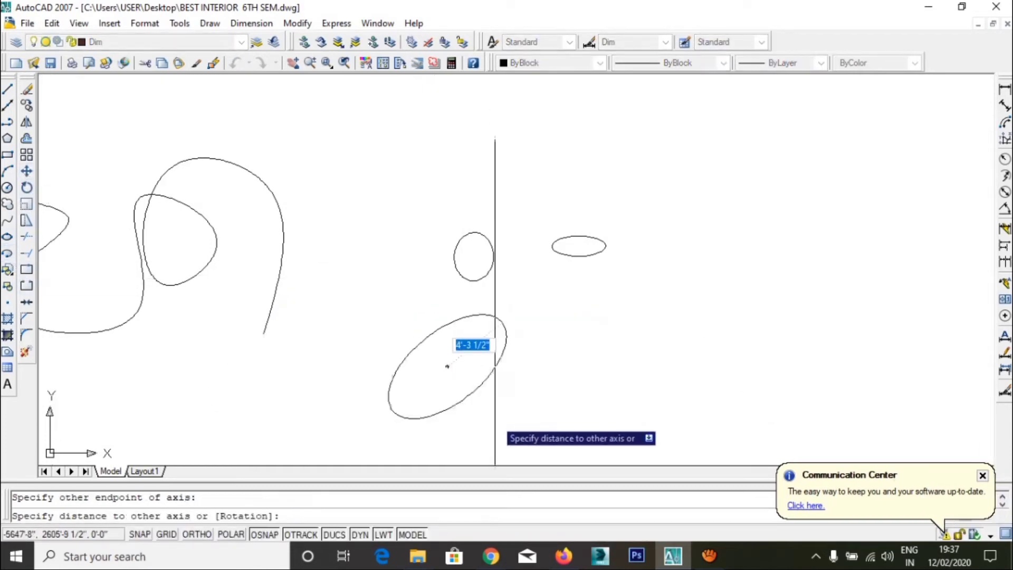
click(475, 390)
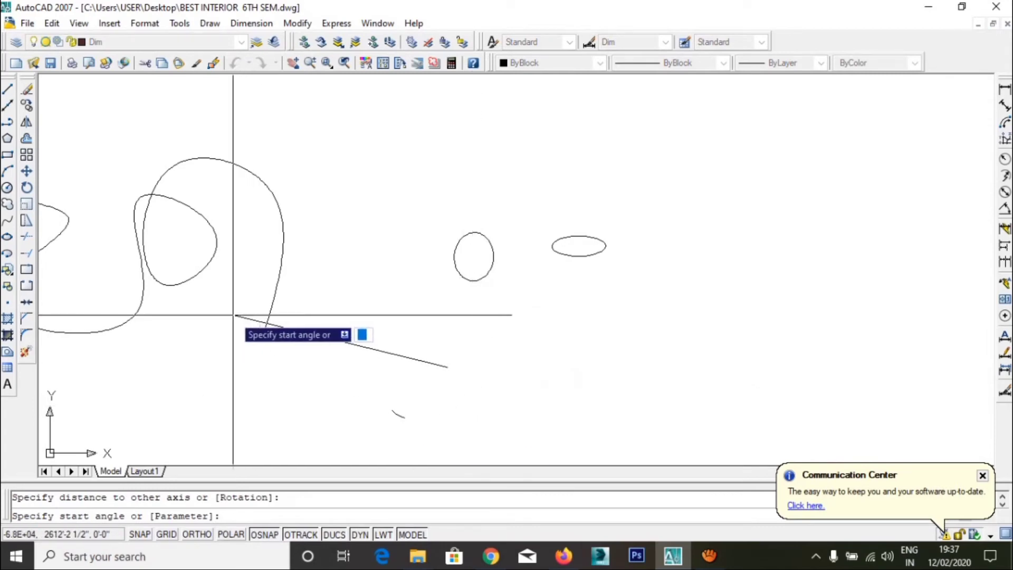
scroll(317, 381, down, 2)
middle_drag(322, 380, 429, 324)
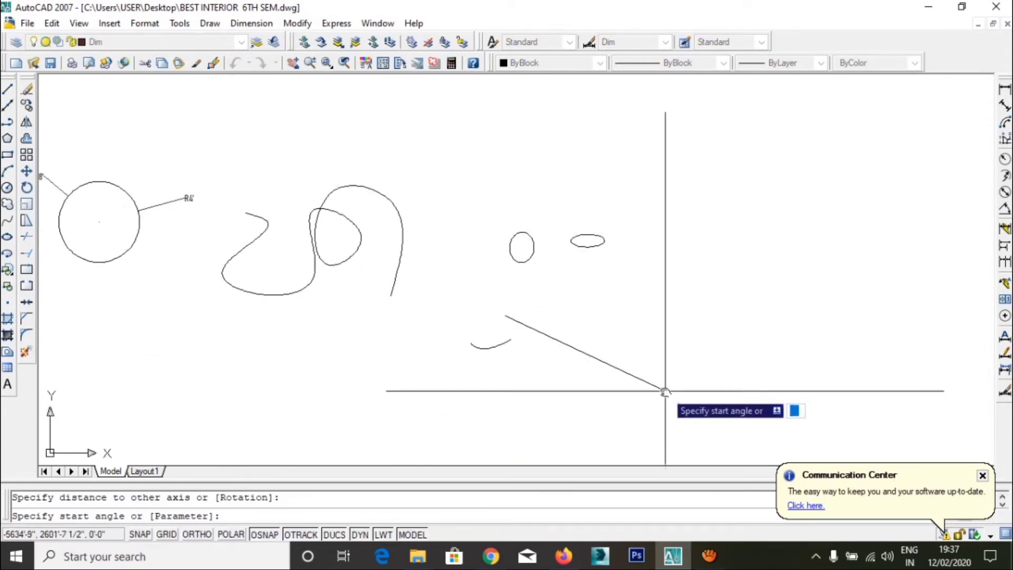
click(560, 426)
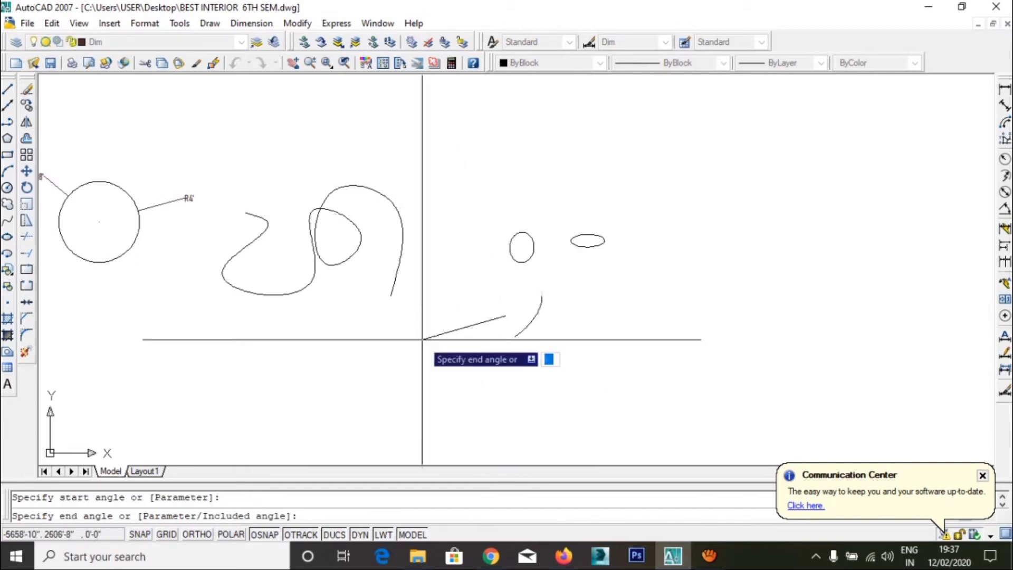
click(413, 325)
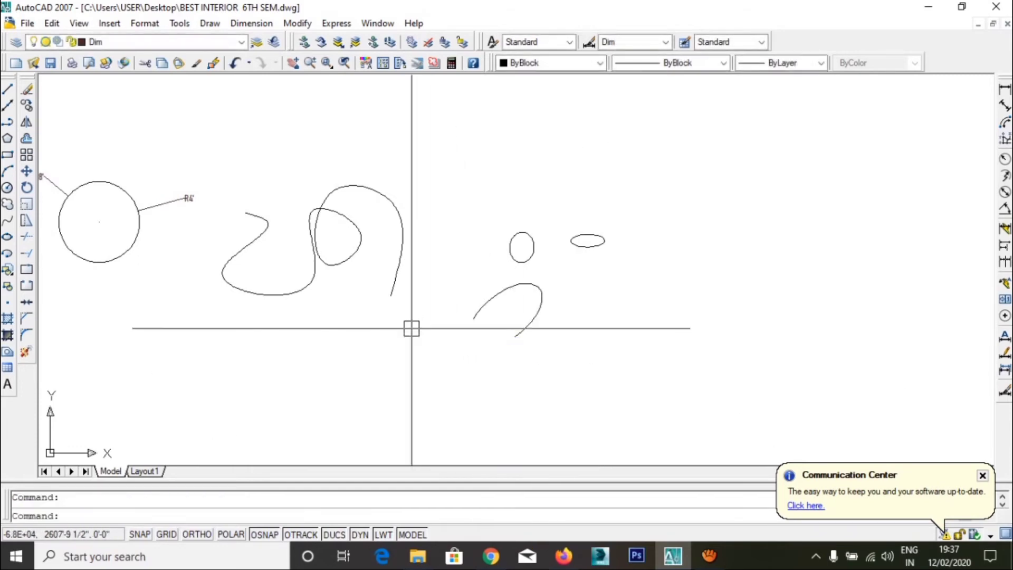
scroll(570, 340, up, 4)
Bring the rectangle and large dimensioned circle into view.
scroll(589, 346, down, 5)
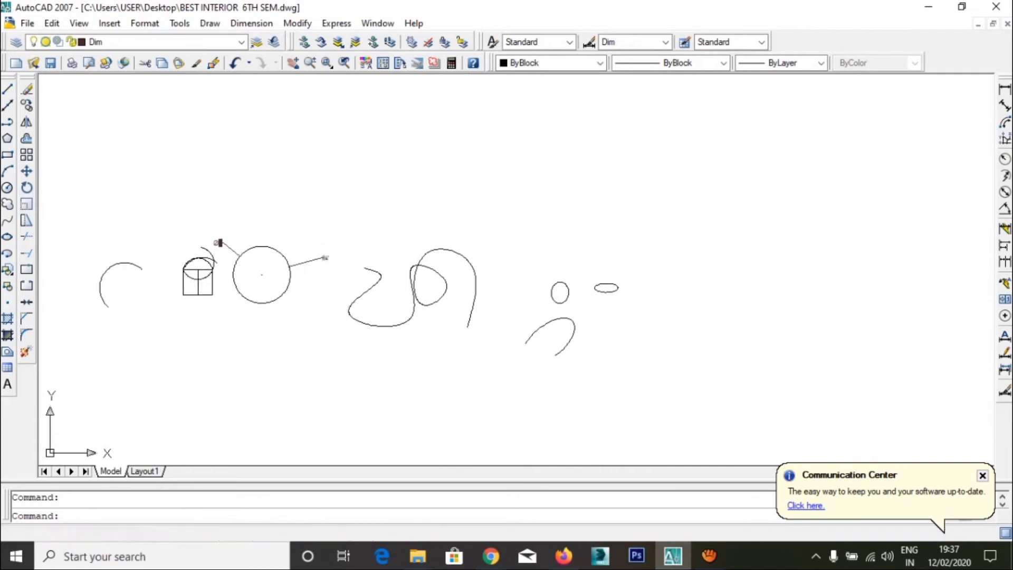
scroll(572, 350, up, 4)
middle_drag(565, 334, 700, 319)
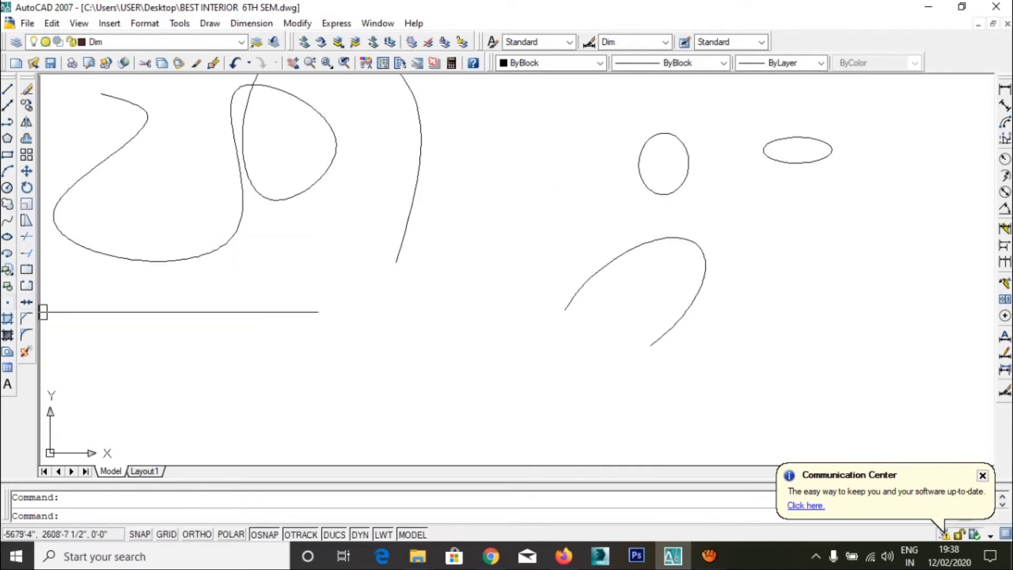
scroll(385, 296, down, 1)
scroll(211, 263, down, 3)
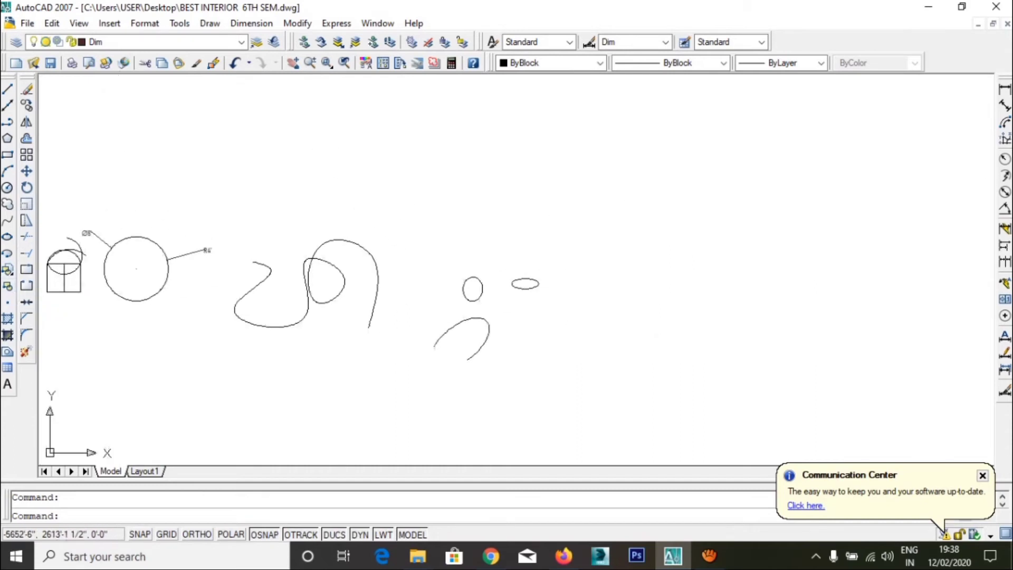
scroll(429, 290, up, 6)
scroll(53, 269, down, 3)
middle_drag(69, 248, 249, 240)
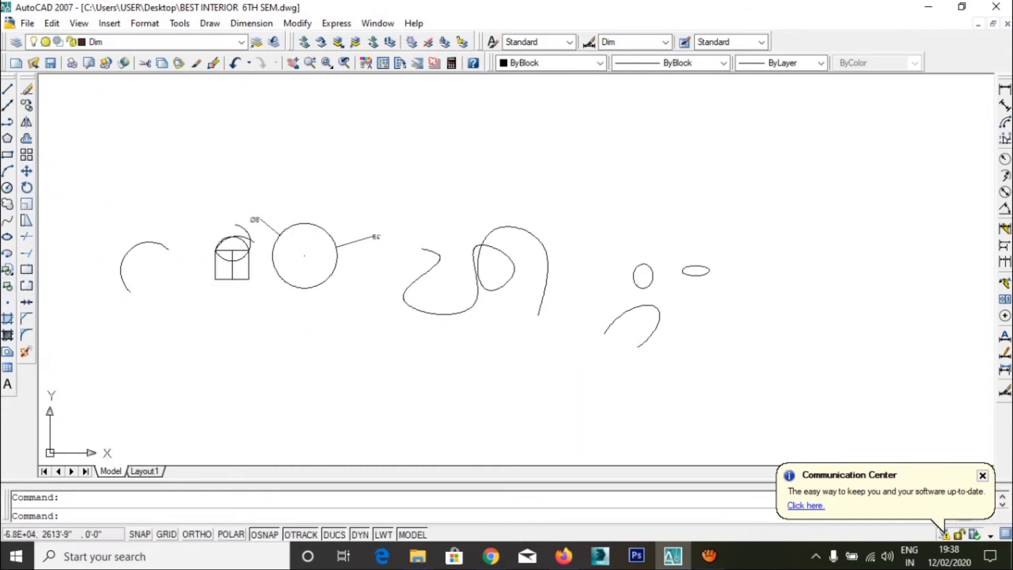
scroll(249, 240, up, 5)
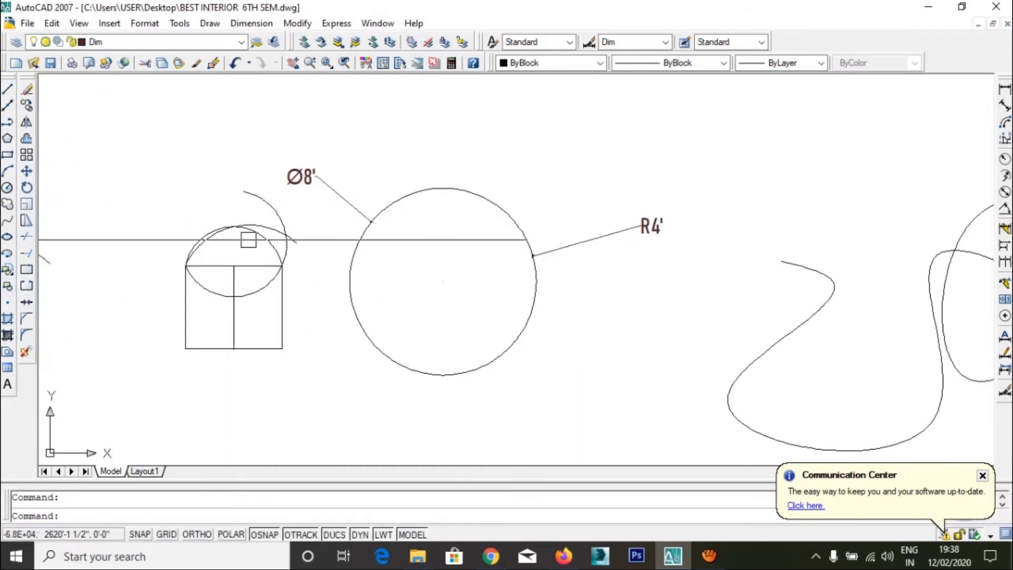
click(592, 132)
click(493, 168)
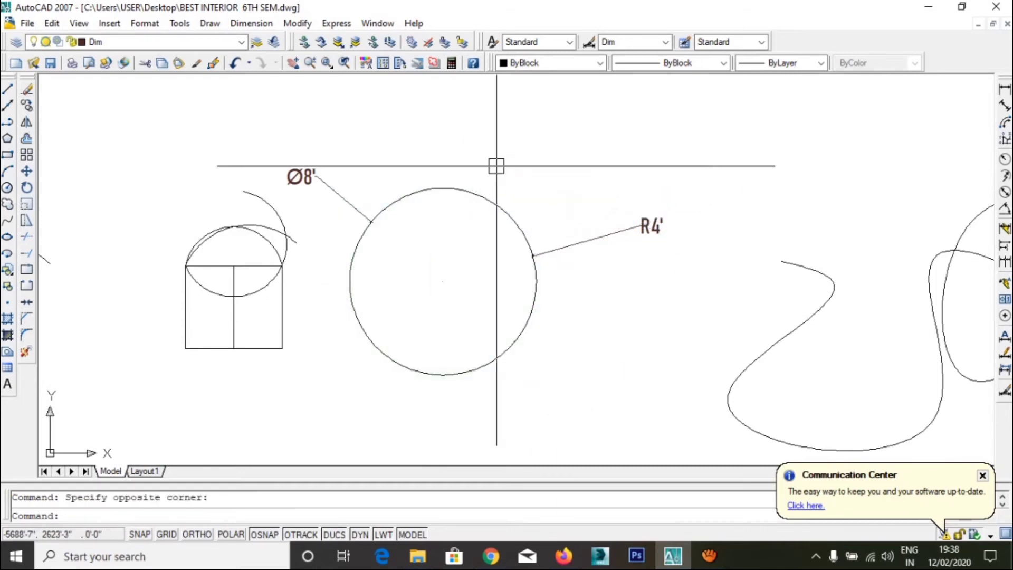
Define block CIRCLE from the circle and both dimensions, based at its bottom point.
text(B)
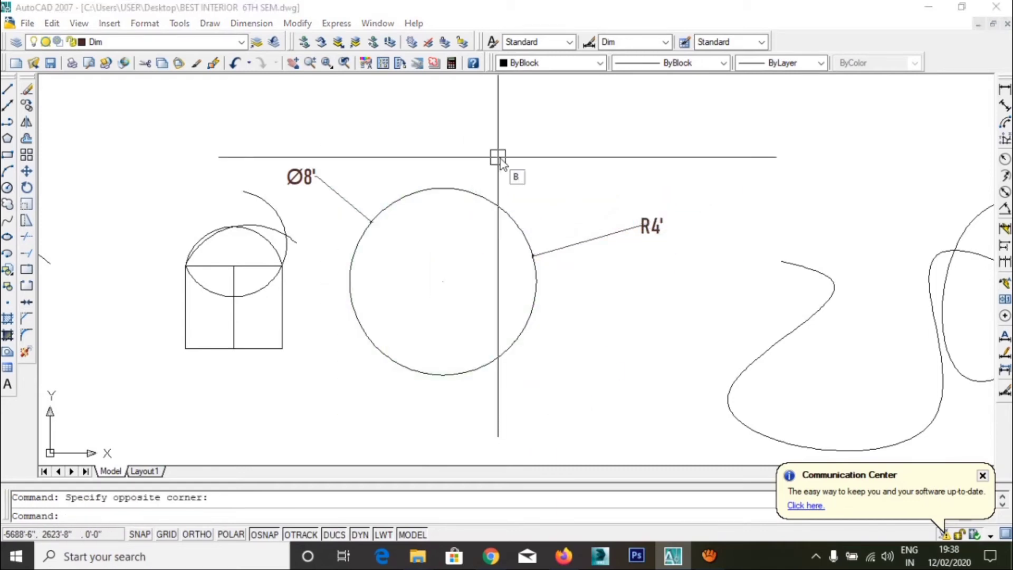
key(Return)
click(574, 176)
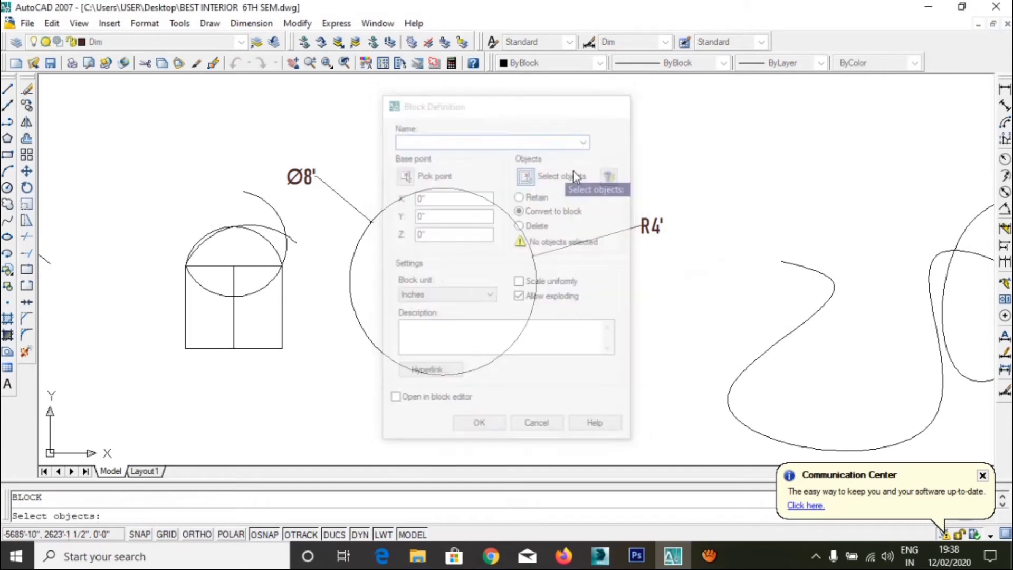
click(687, 124)
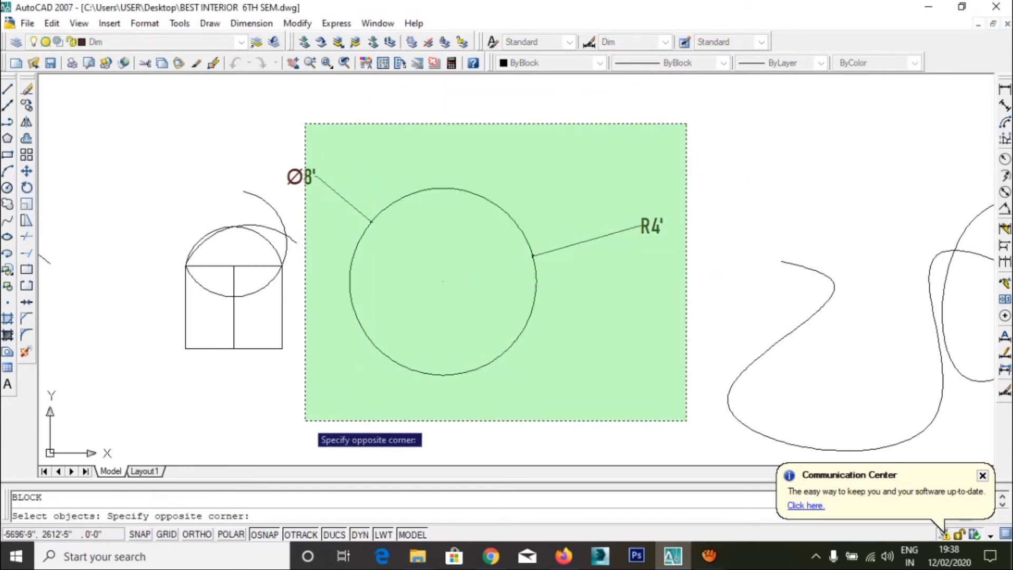
click(302, 420)
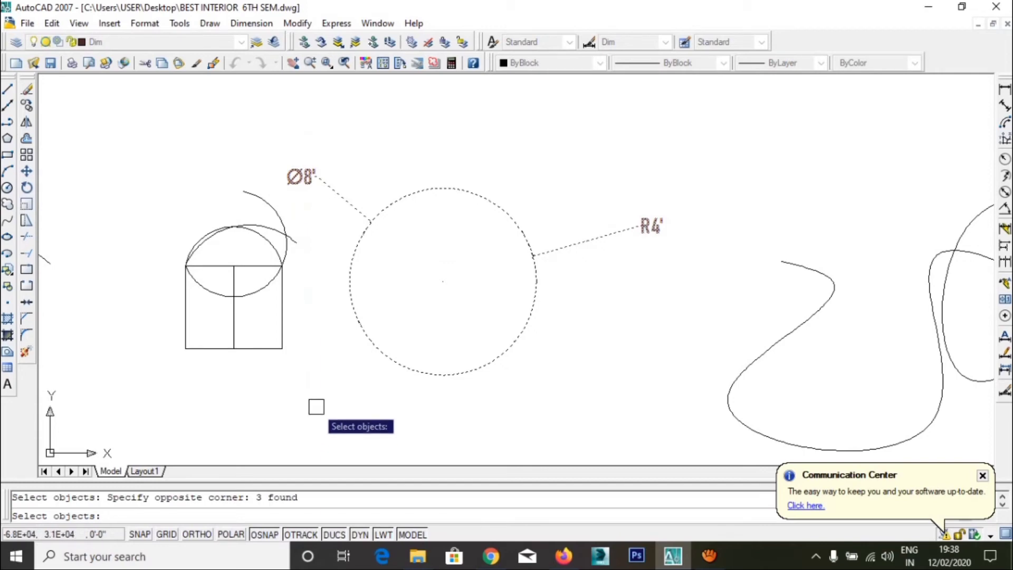
key(Return)
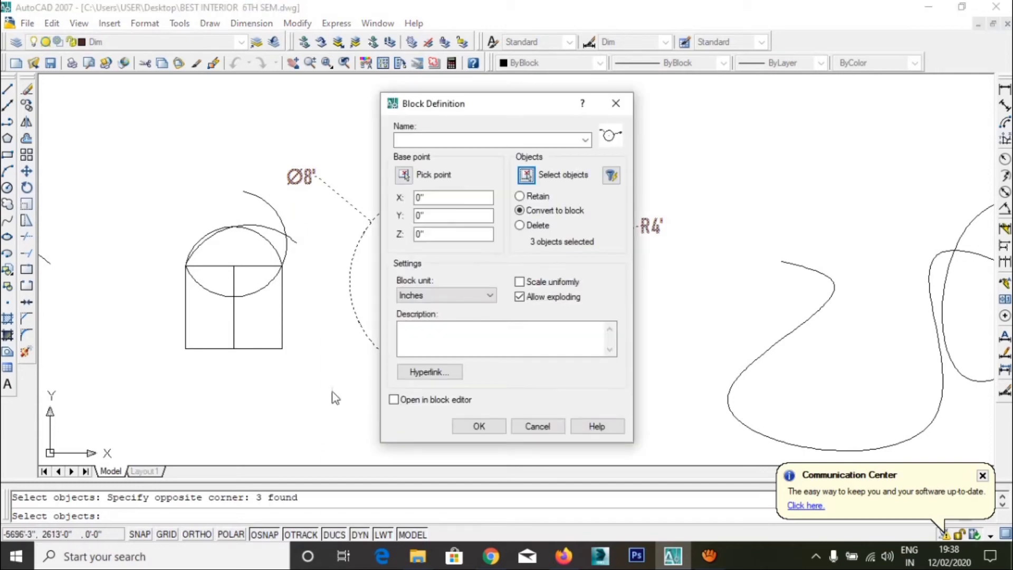
click(404, 175)
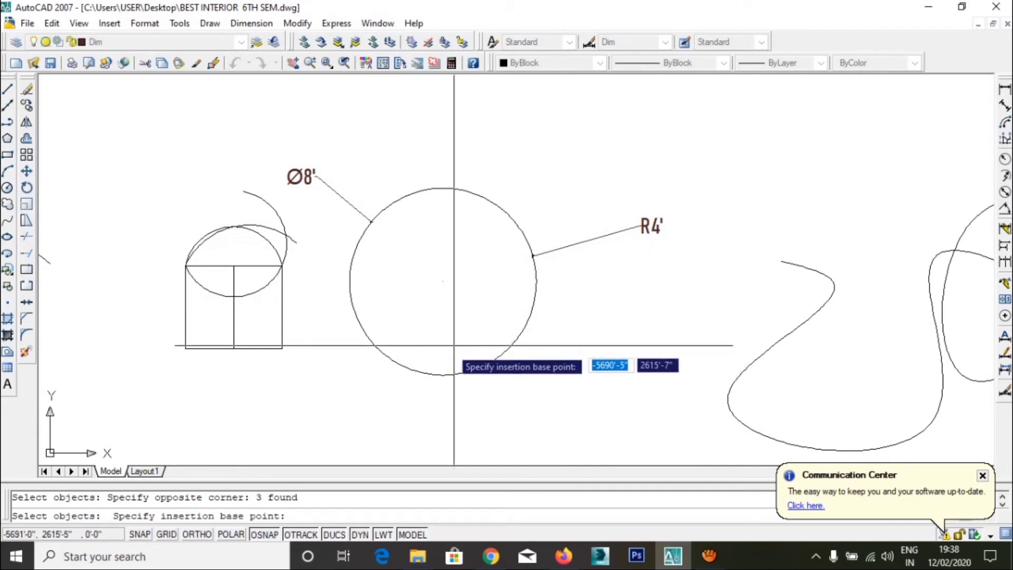
click(442, 375)
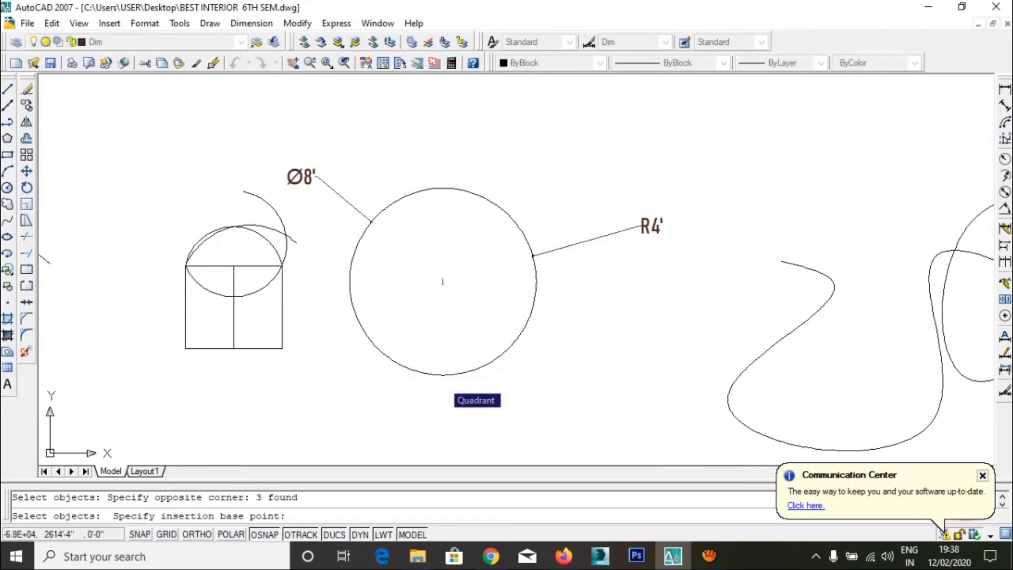
click(434, 138)
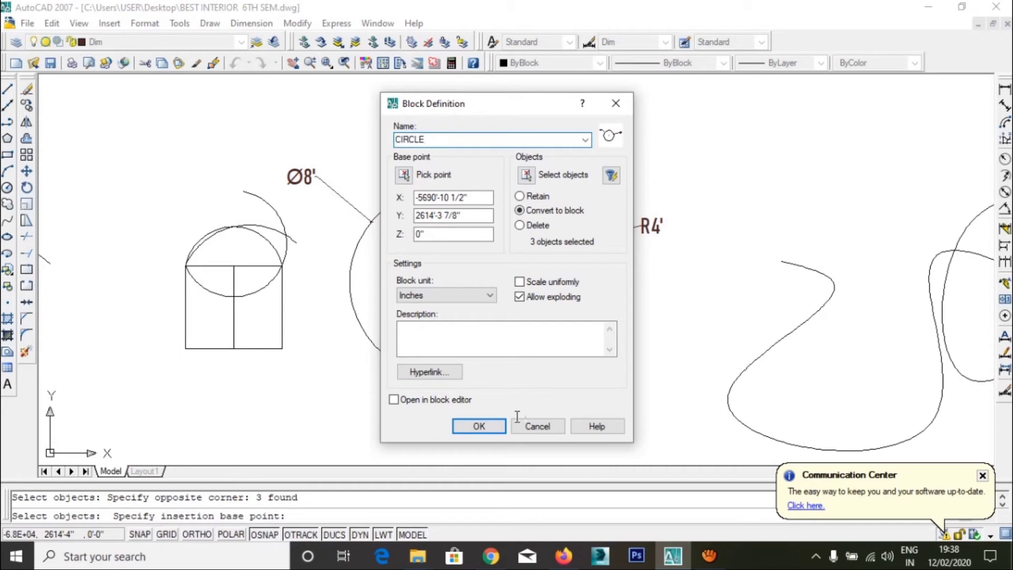
click(488, 424)
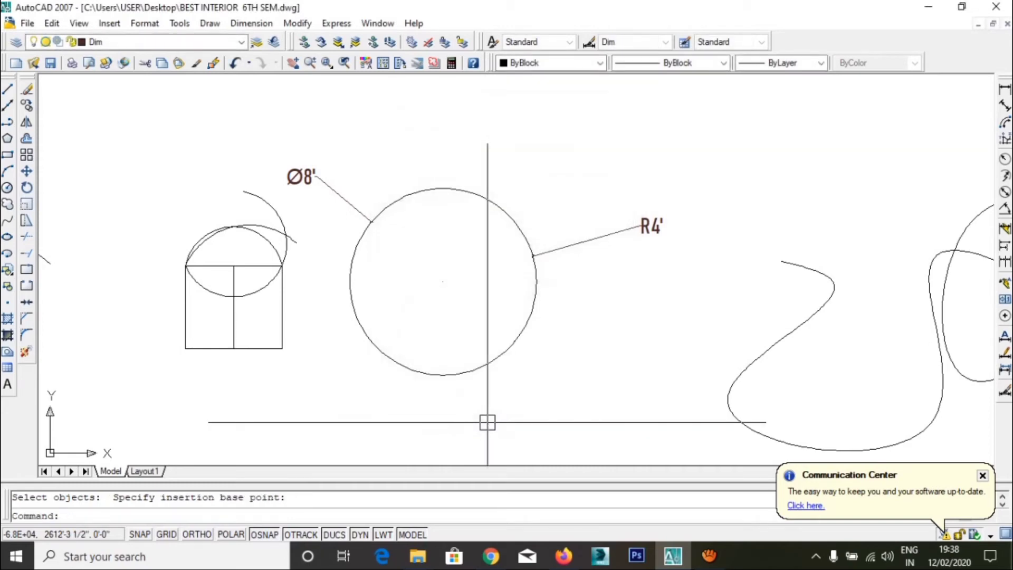
Select and delete the large circle along with its dimensions.
click(572, 420)
click(343, 169)
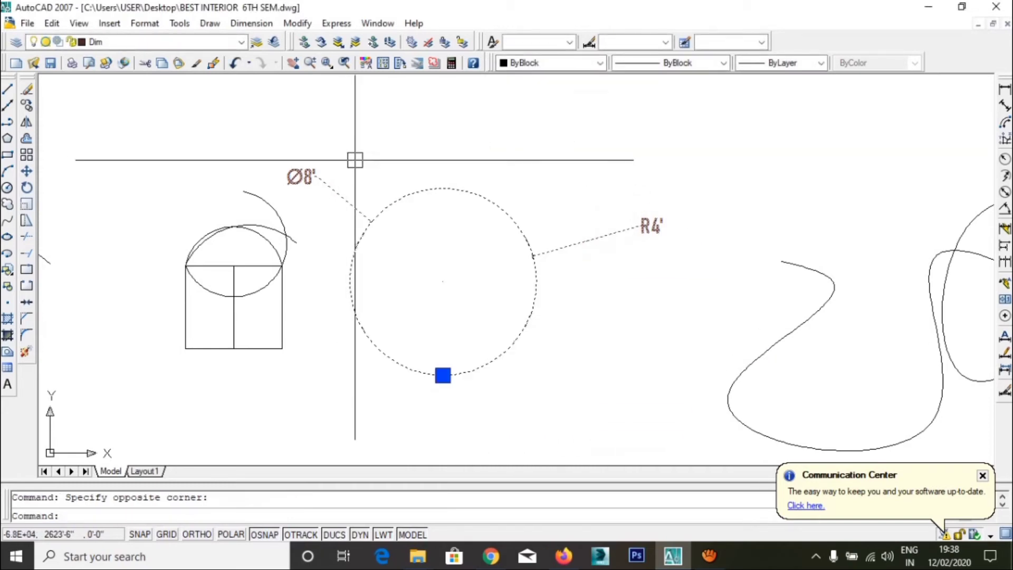
key(Escape)
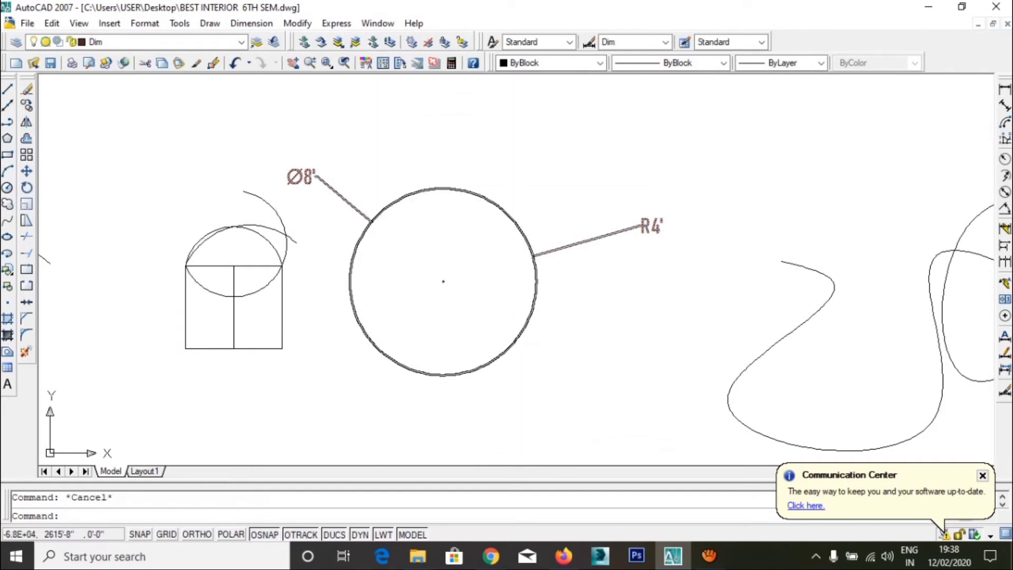
click(548, 397)
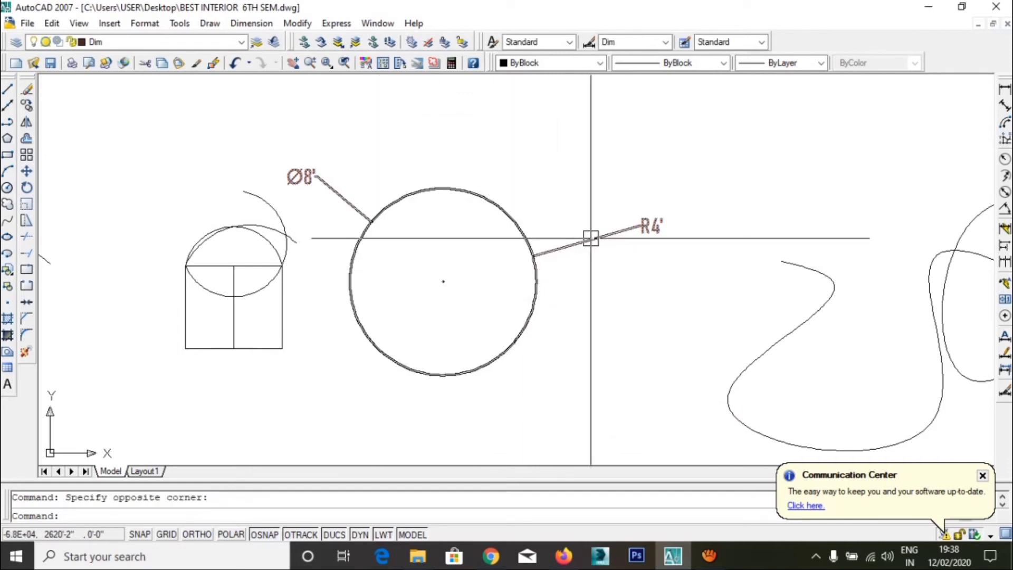
click(537, 301)
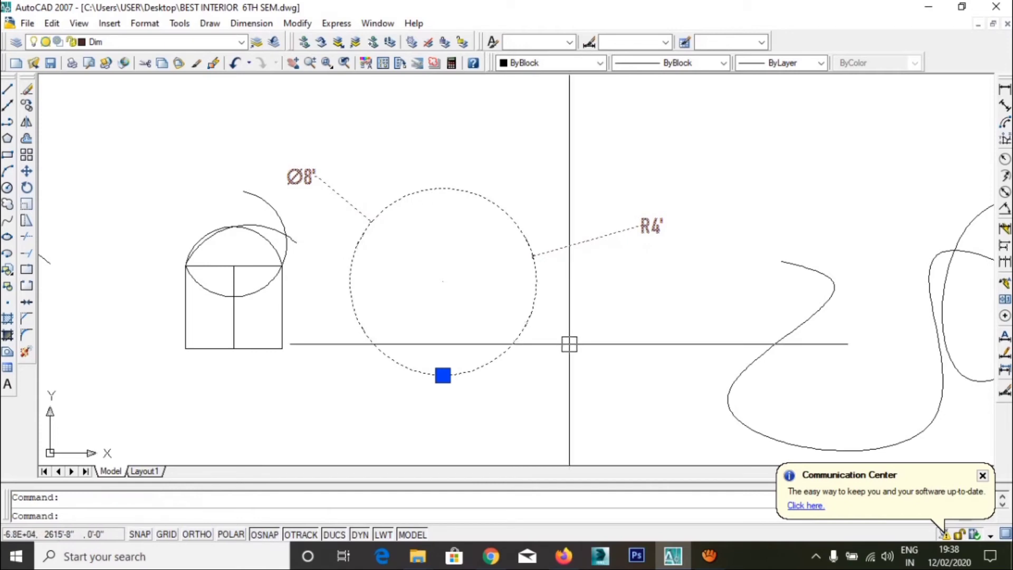
key(Escape)
click(498, 309)
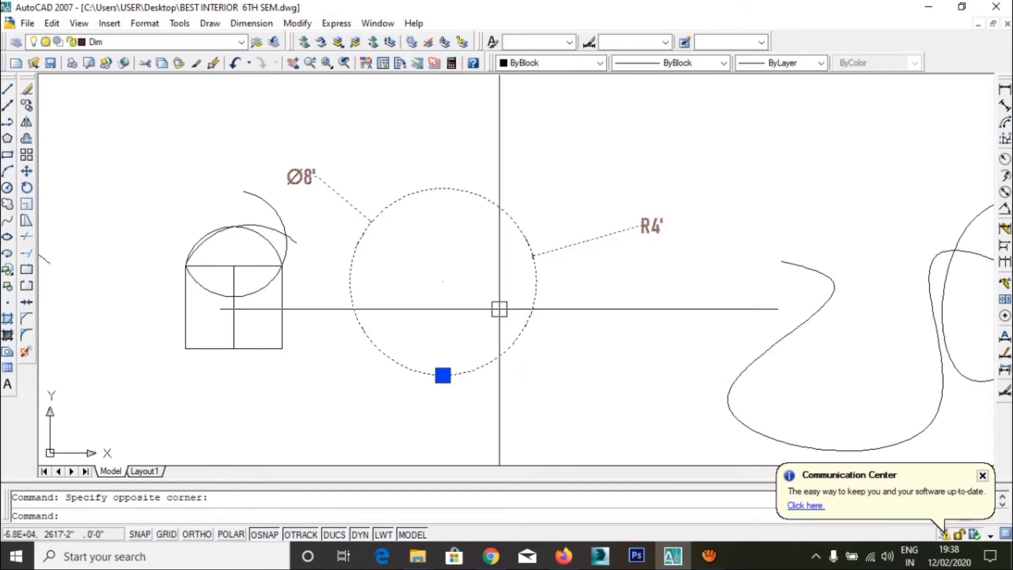
key(Delete)
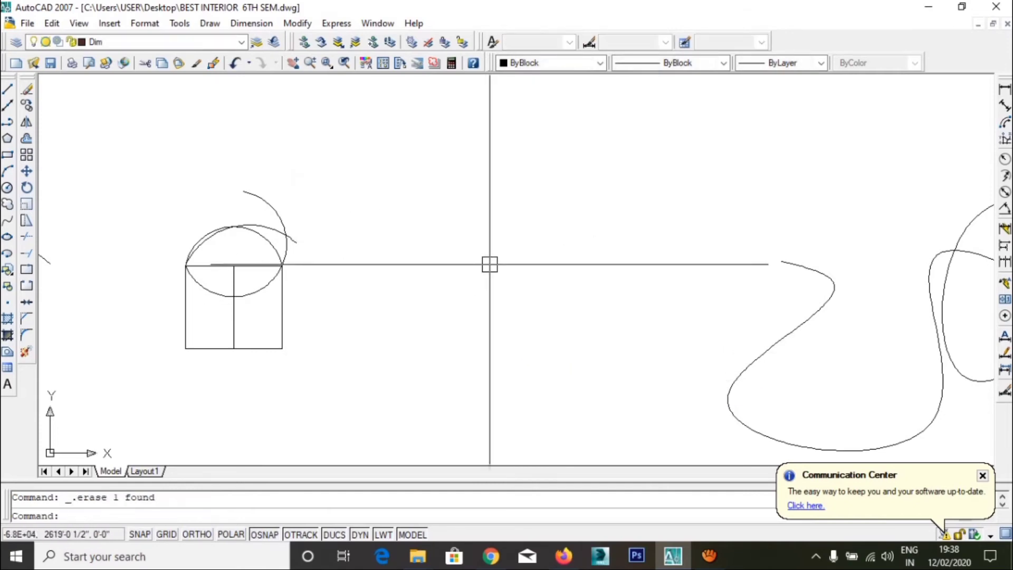
Insert the CIRCLE block back into the drawing beside the shapes.
click(8, 271)
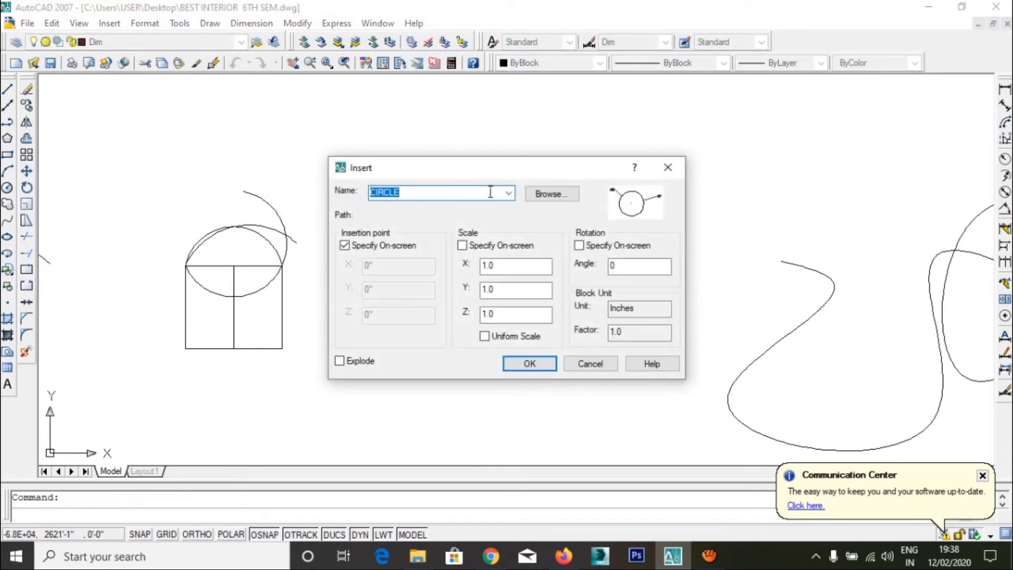
click(539, 363)
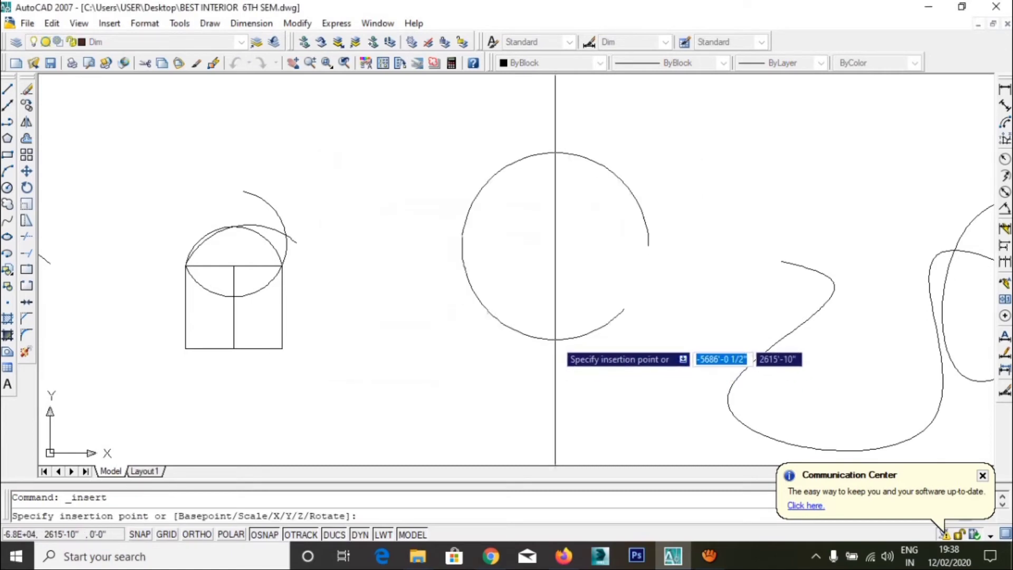
click(517, 348)
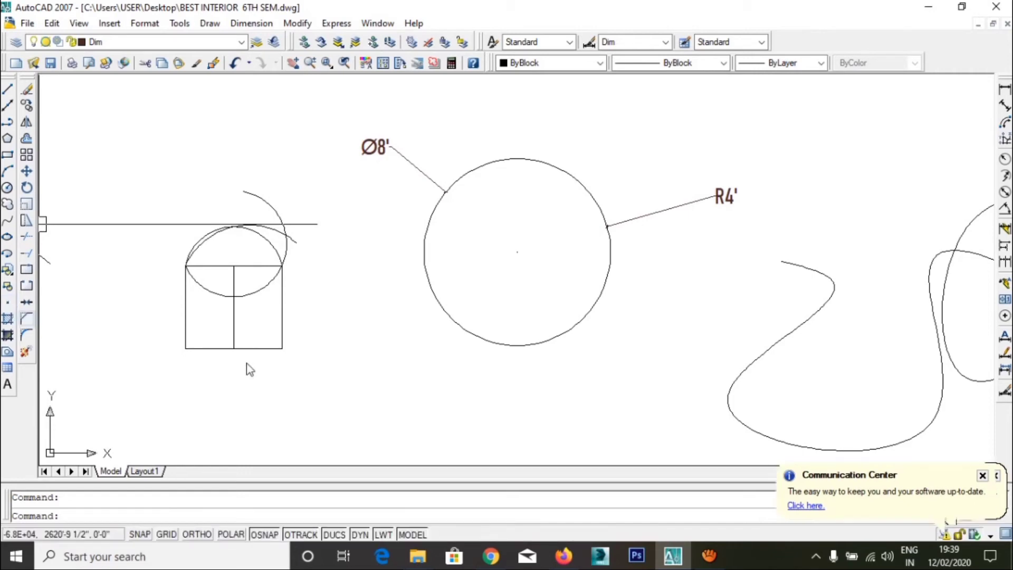
scroll(342, 295, down, 4)
Draw a 30-unit horizontal line above the row of shapes.
middle_drag(221, 178, 110, 262)
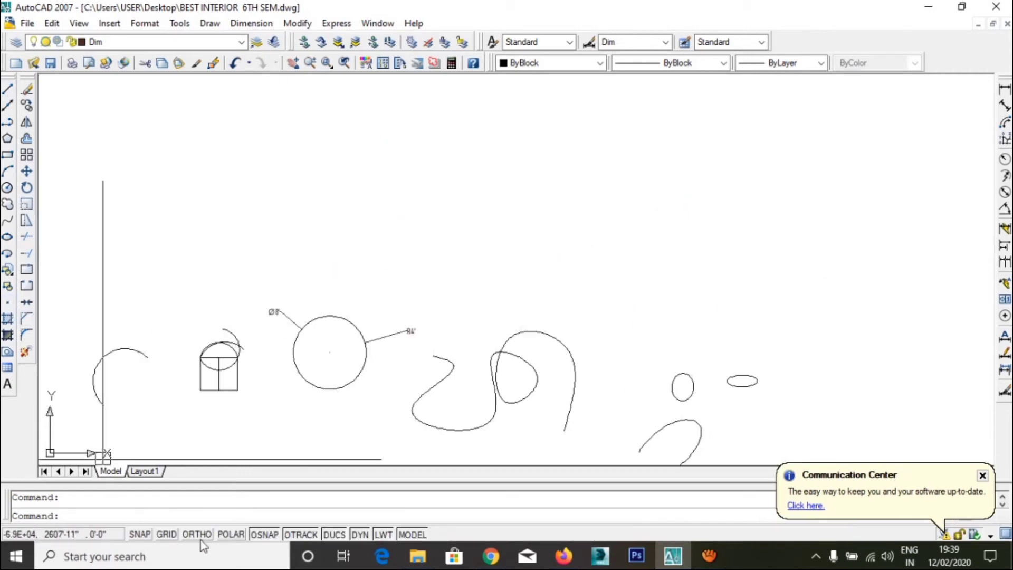
click(8, 89)
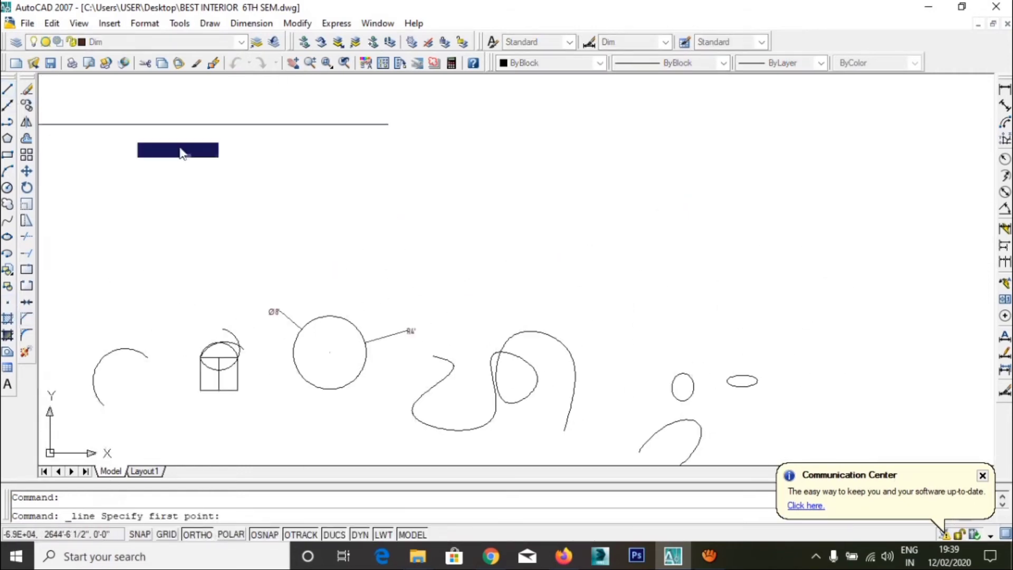
click(212, 158)
text(30)
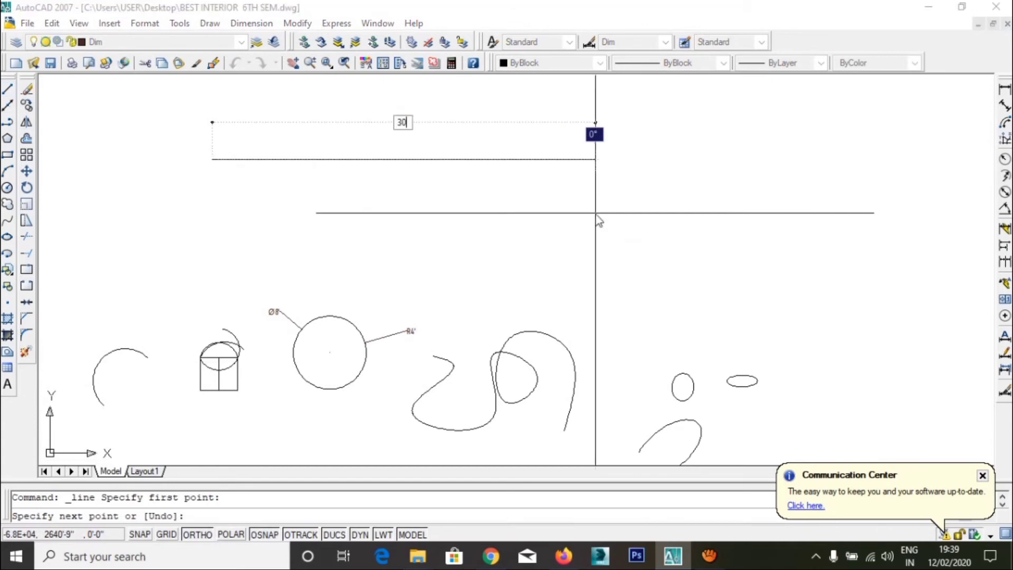
key(Return)
key(Return)
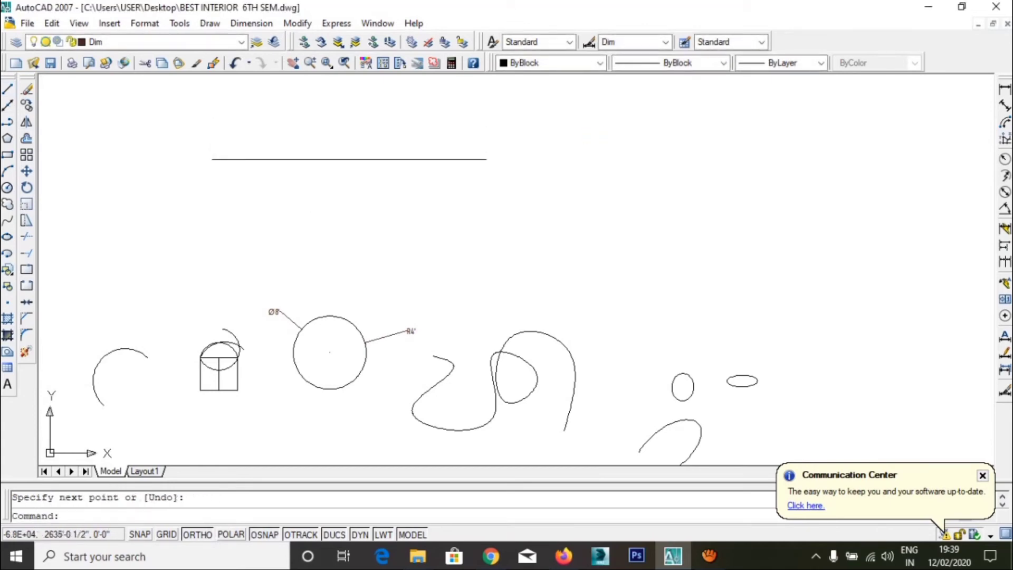
Draw a vertical line rising from the horizontal line's left end.
middle_drag(596, 213, 662, 265)
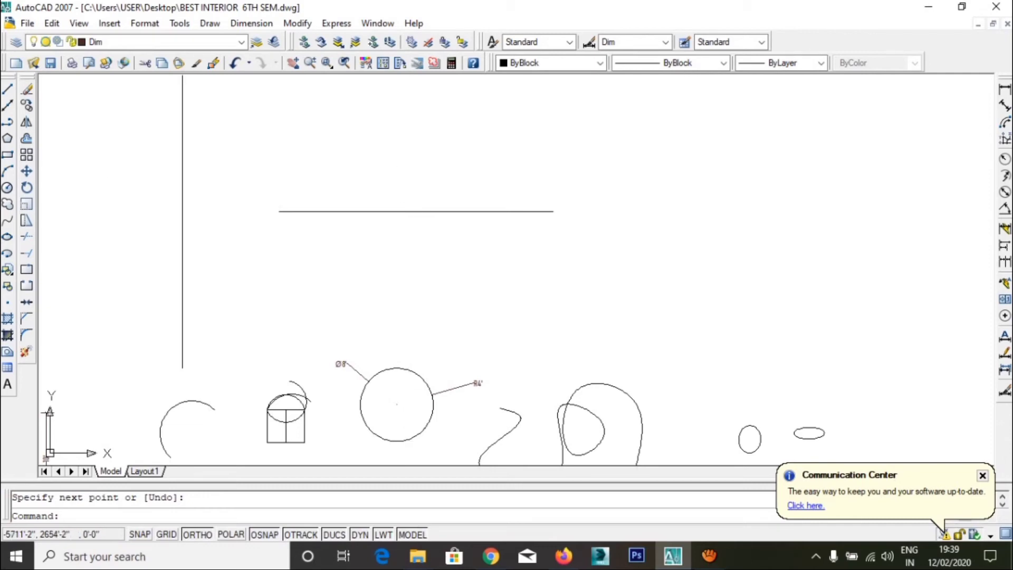
click(7, 88)
click(279, 211)
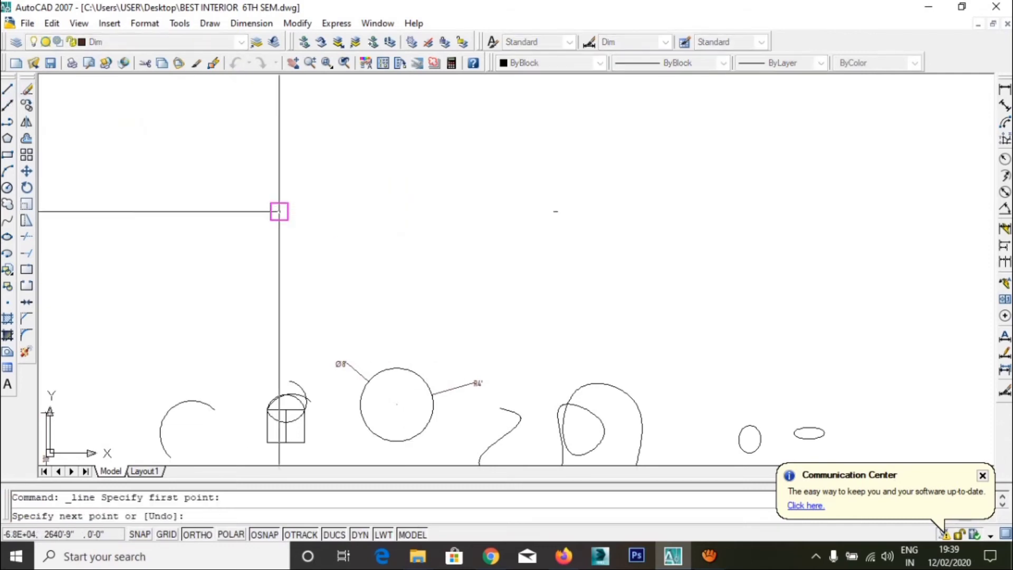
click(279, 116)
key(Return)
Offset the vertical line repeatedly at distance 6 to the right along the base.
text(o)
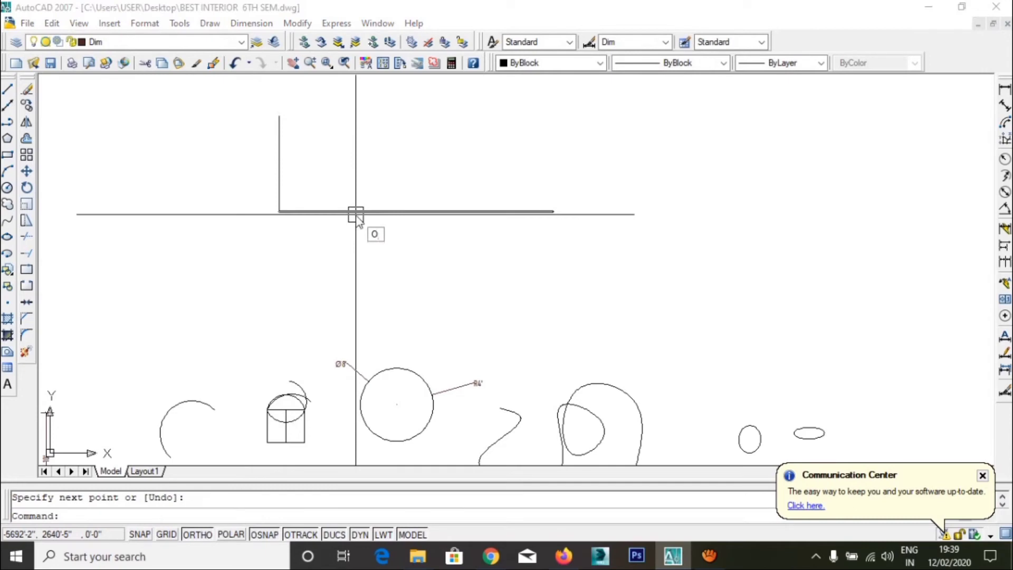
key(Escape)
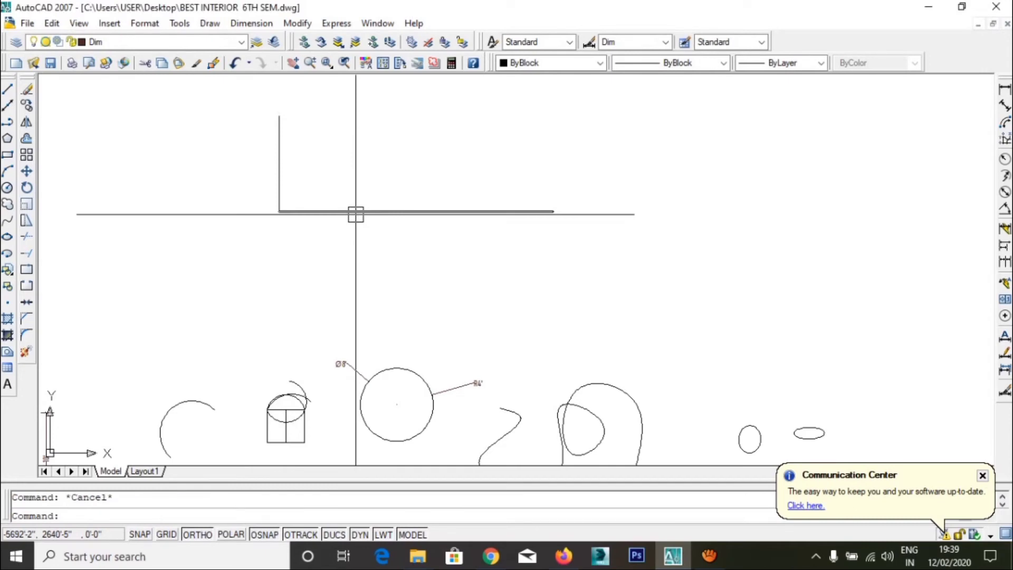
text(o)
key(Return)
text(6)
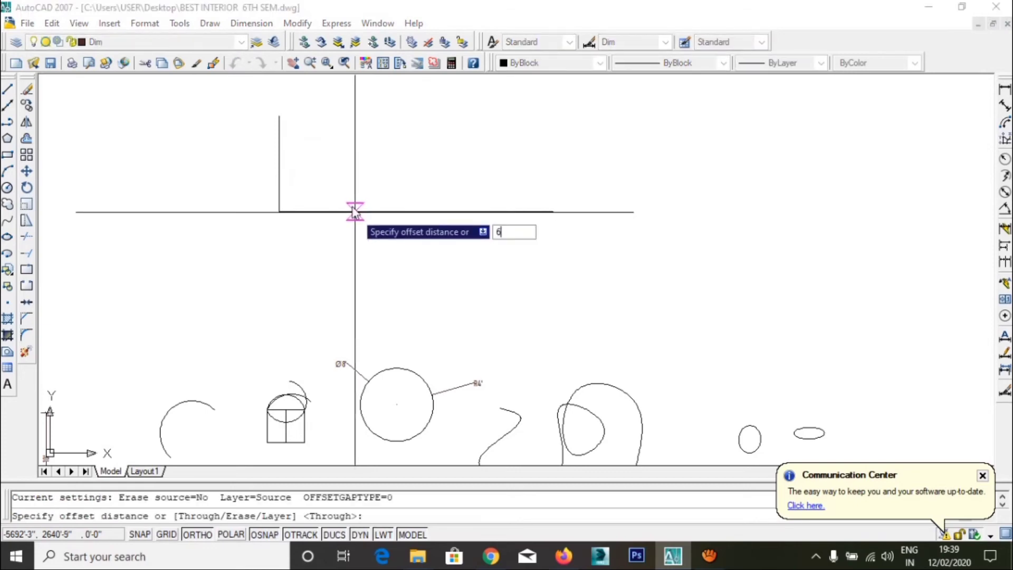
key(Return)
click(280, 177)
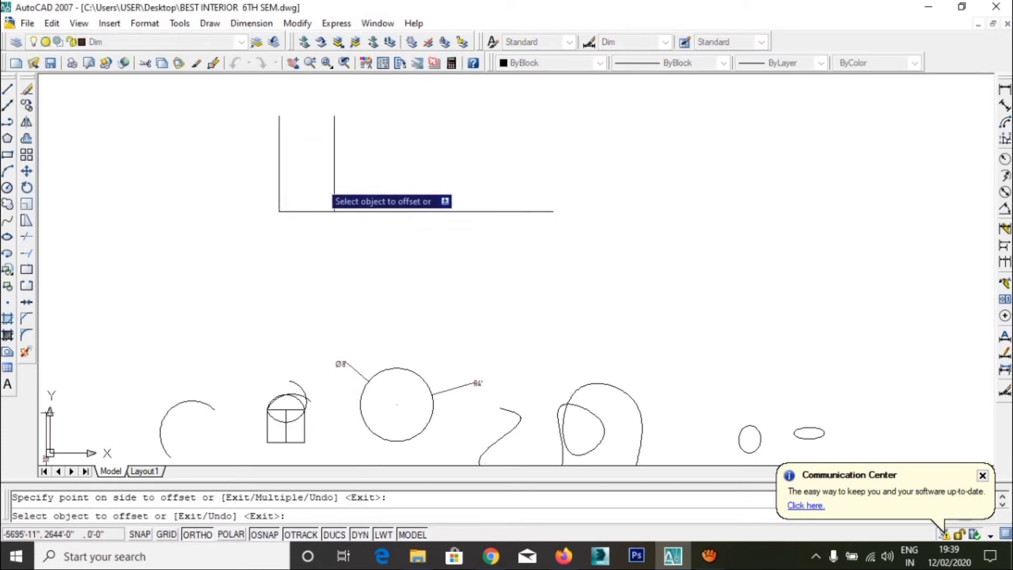
click(317, 177)
click(334, 176)
click(369, 179)
click(389, 177)
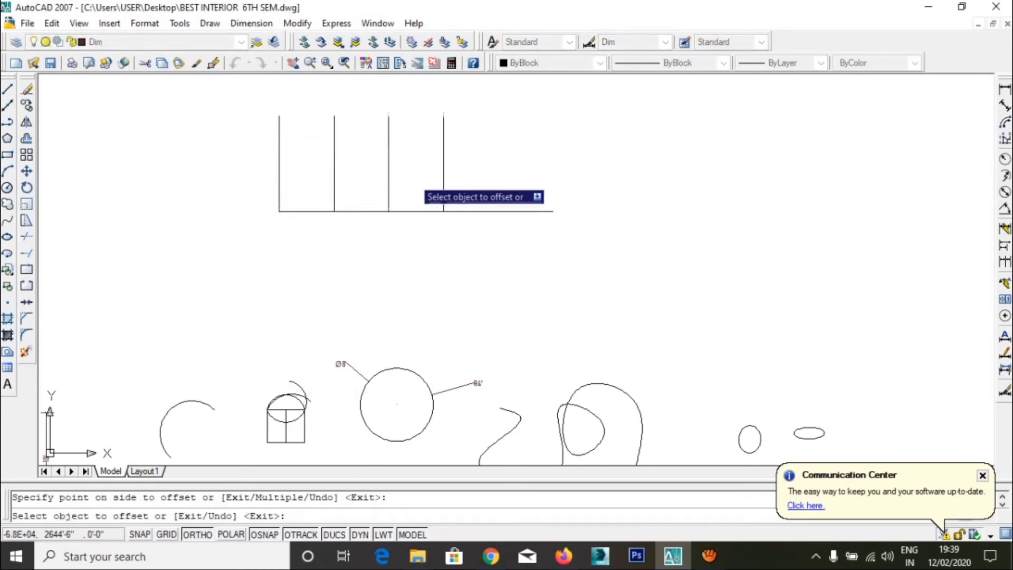
click(427, 178)
click(489, 174)
click(498, 165)
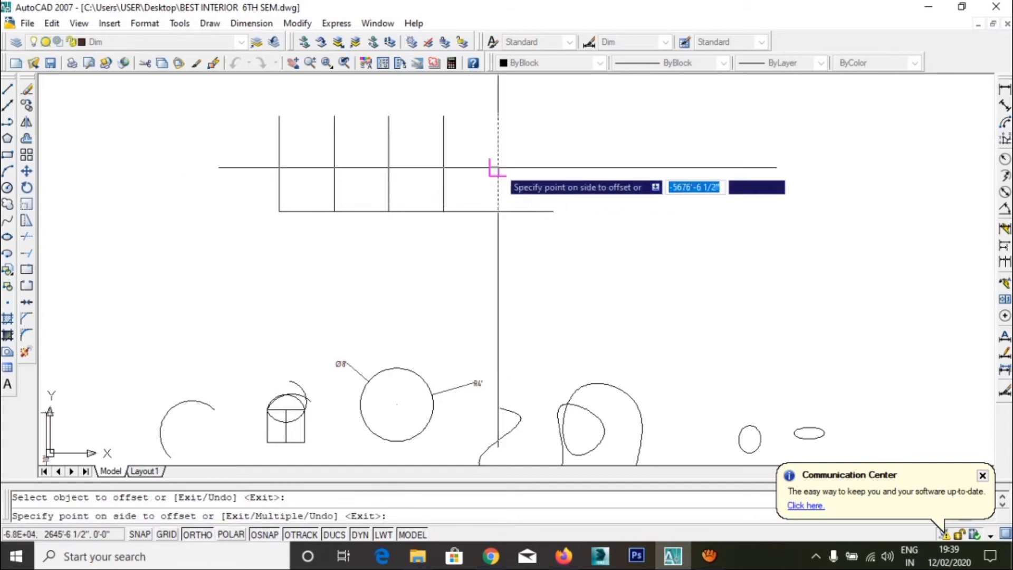
click(559, 161)
right_click(624, 156)
click(638, 167)
Erase the six vertical lines with a selection window.
click(613, 132)
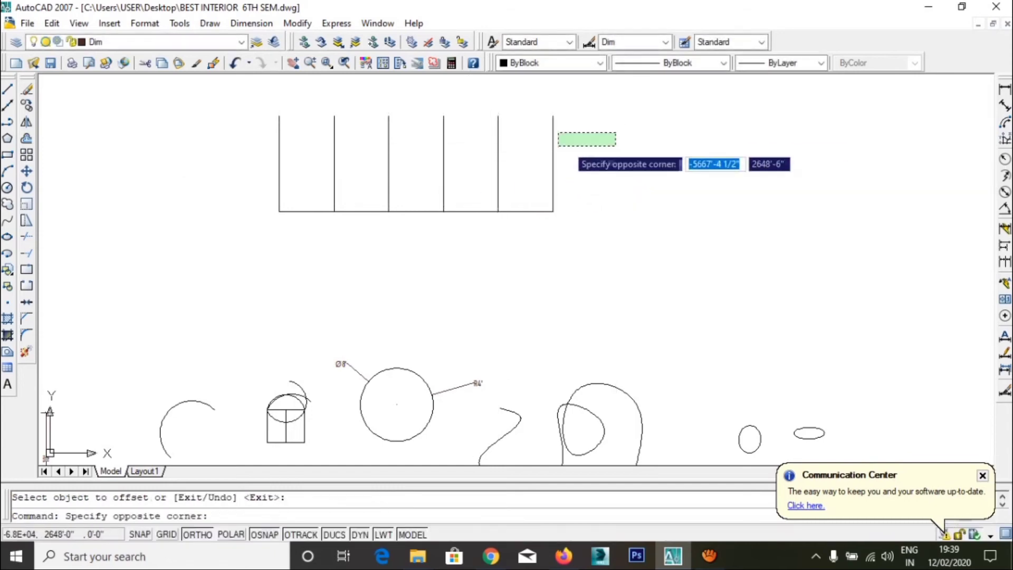
click(212, 164)
click(27, 89)
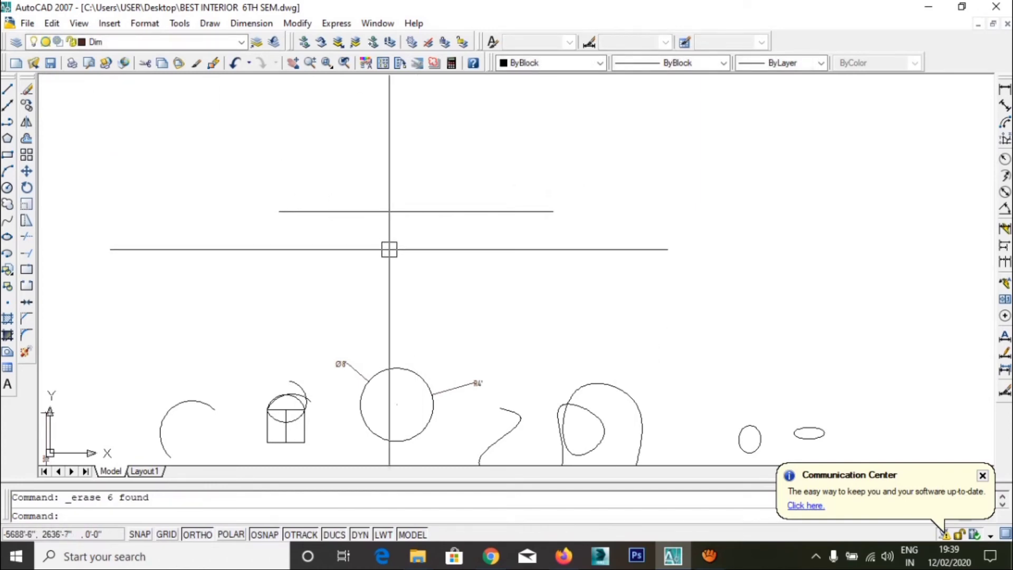
text(D)
key(Escape)
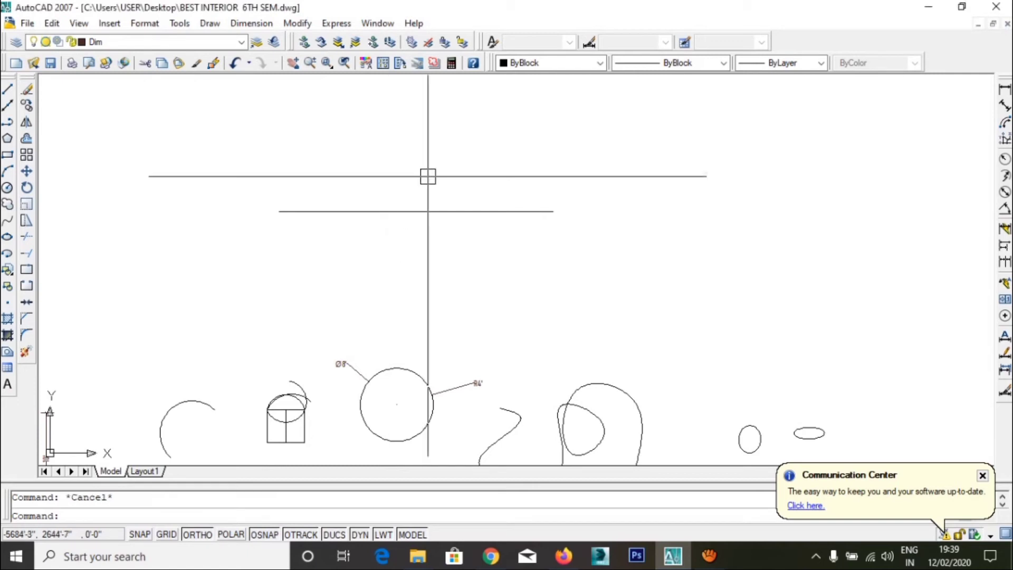
Divide the 30-unit horizontal line into 5 equal parts with DIVIDE.
click(427, 174)
click(362, 251)
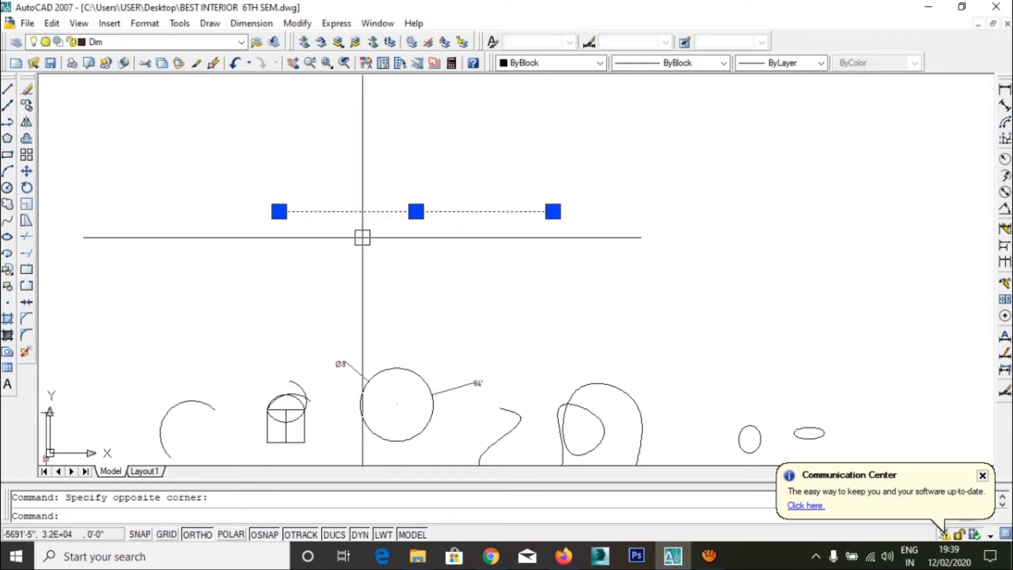
text(DIV)
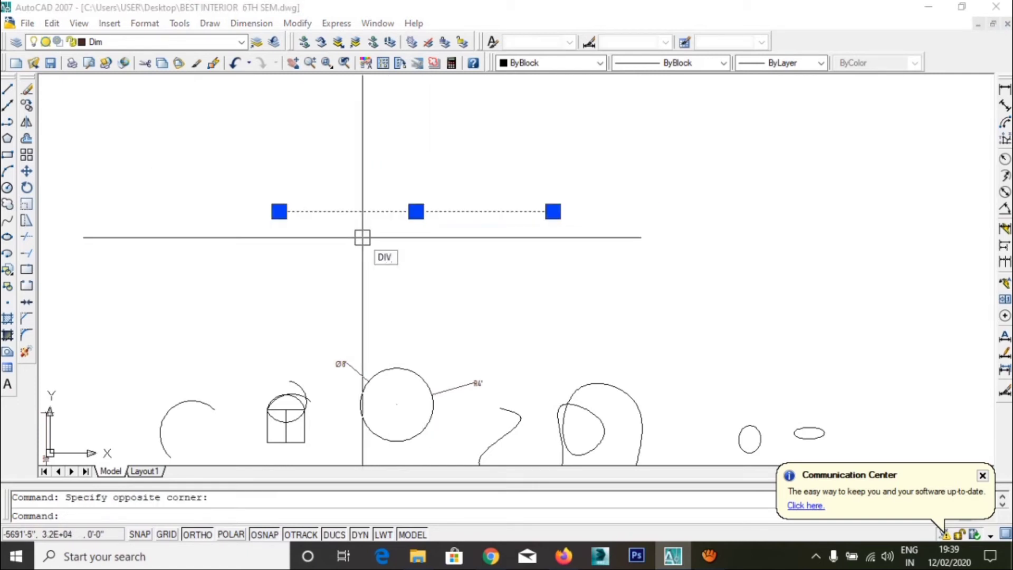
key(Return)
key(Escape)
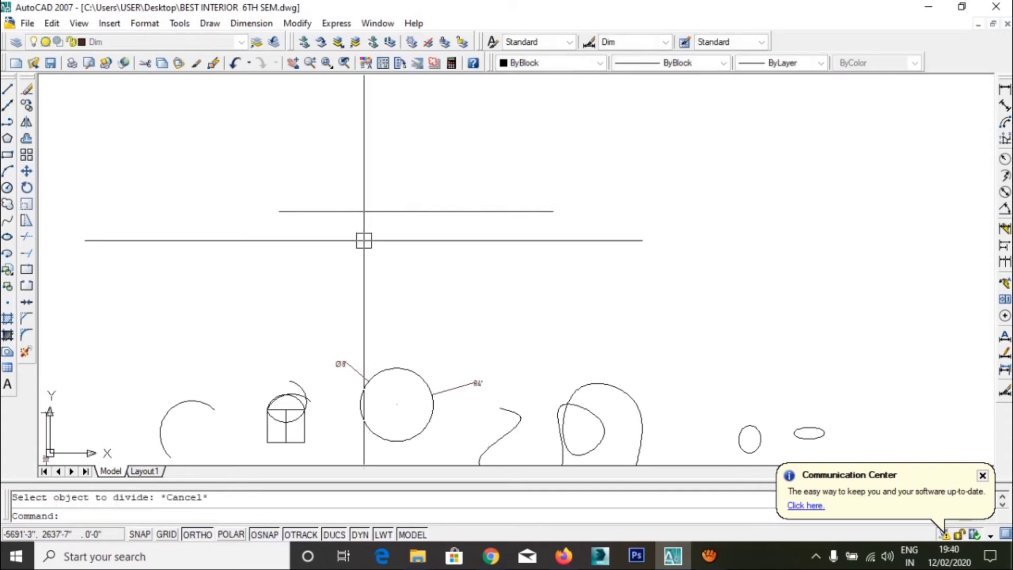
key(Escape)
text(DIV)
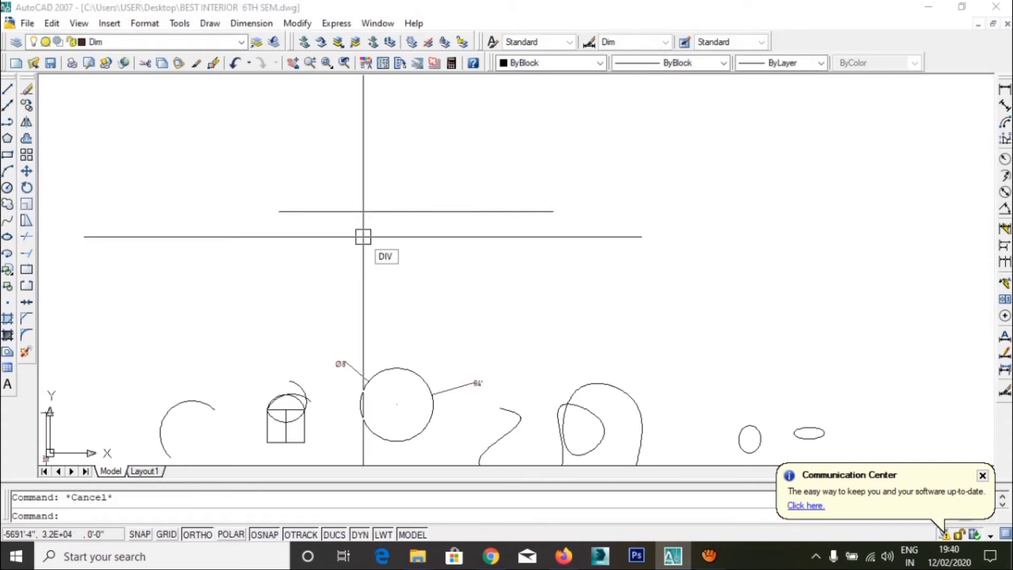
key(Return)
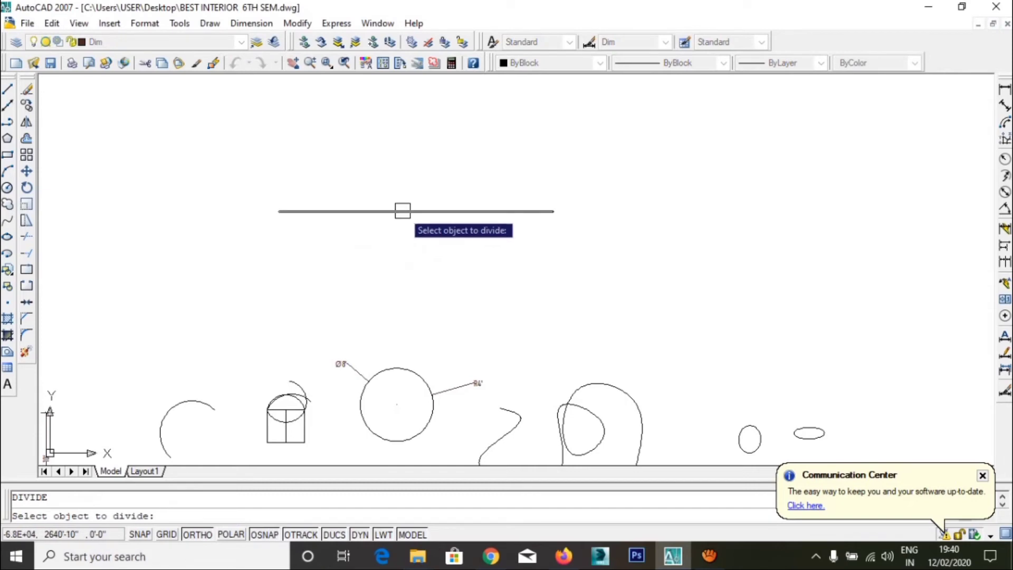
click(403, 211)
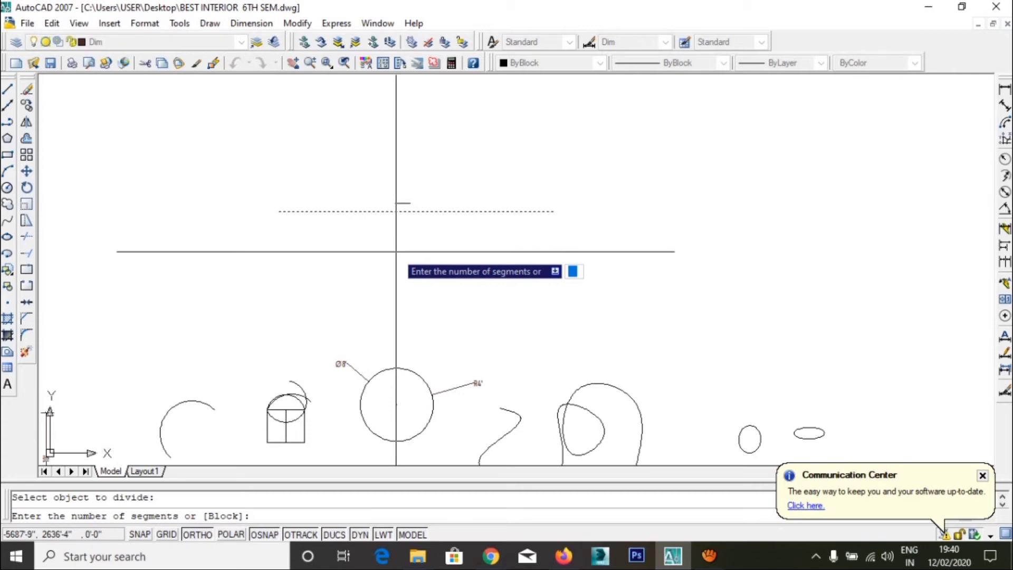
text(5)
key(Return)
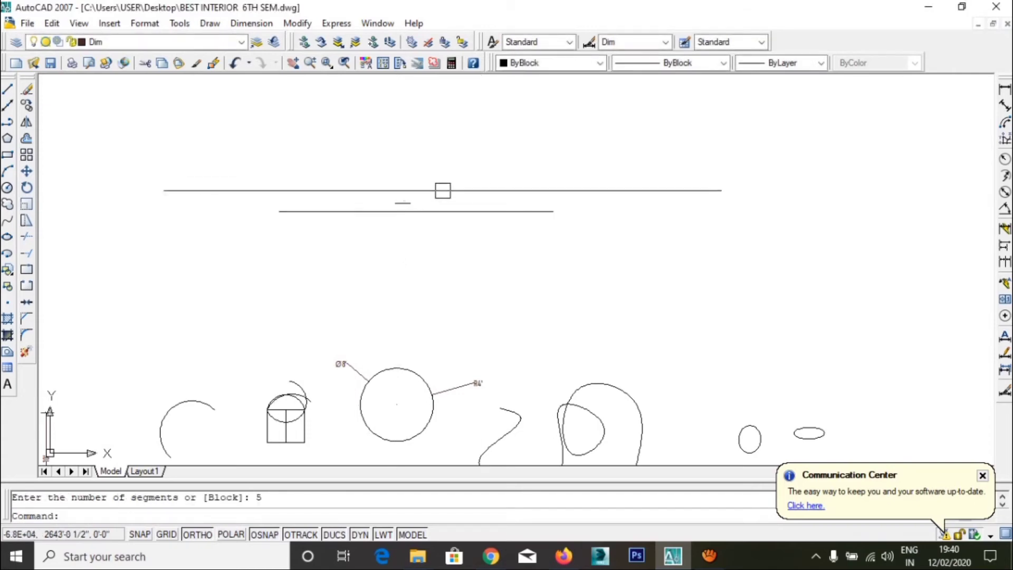
scroll(360, 371, down, 3)
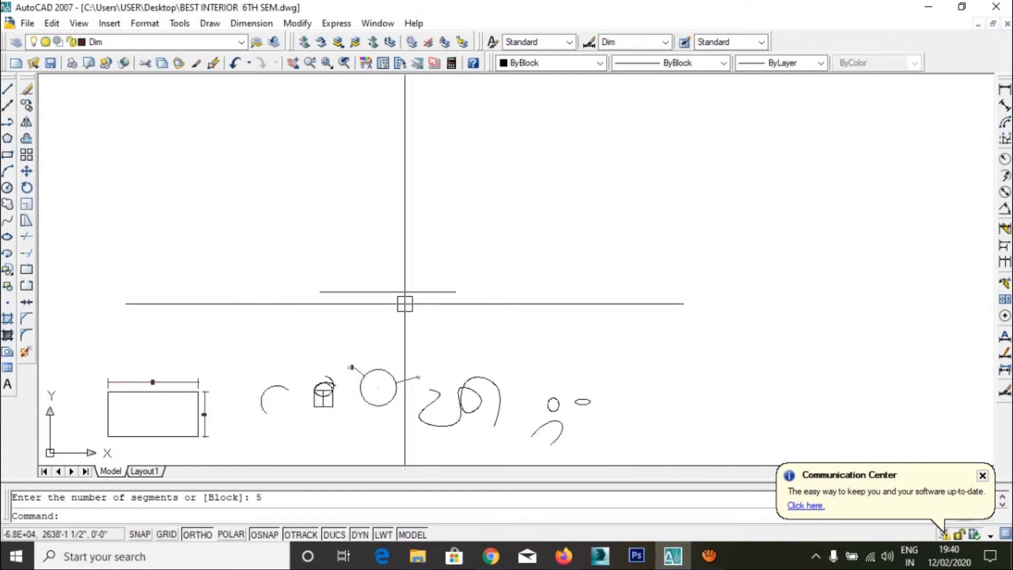
Set the point style to the circle-with-X marker so the division points show.
click(145, 23)
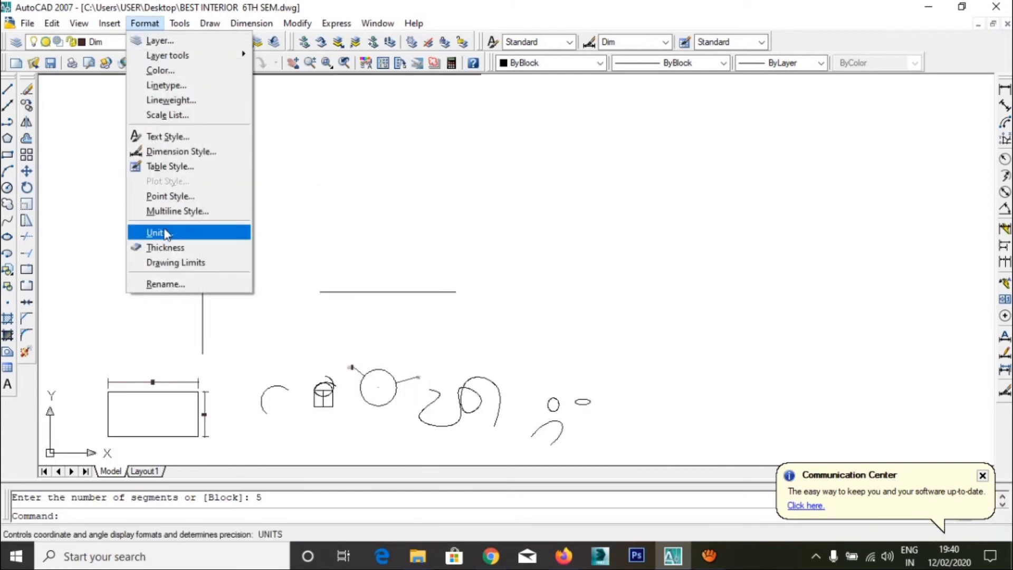
click(181, 197)
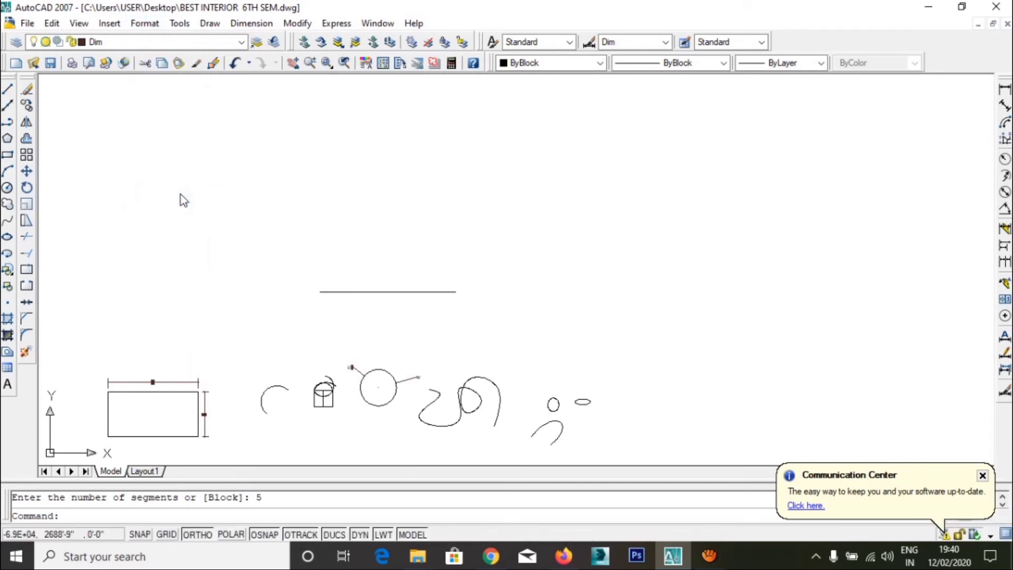
click(547, 208)
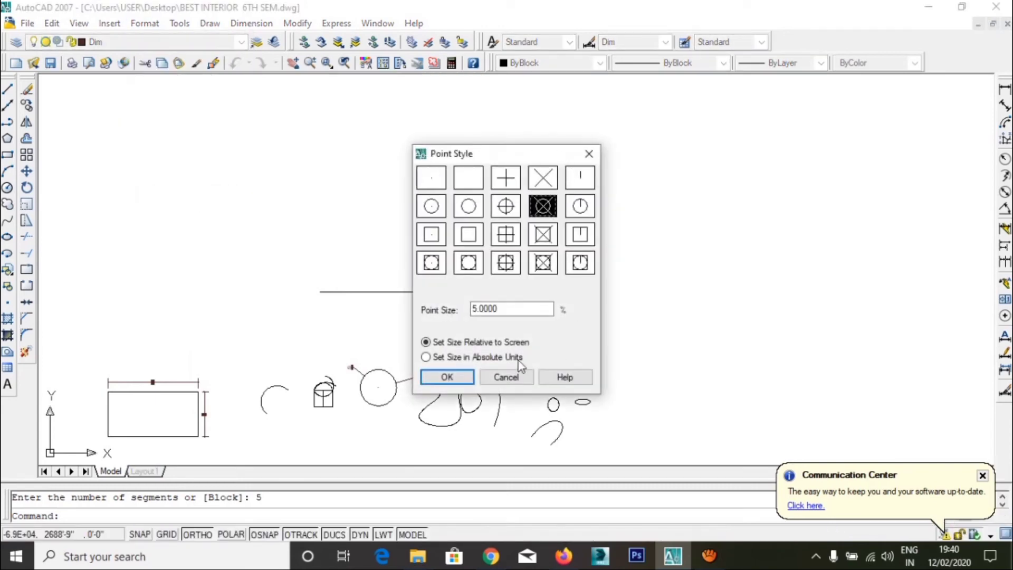
click(447, 377)
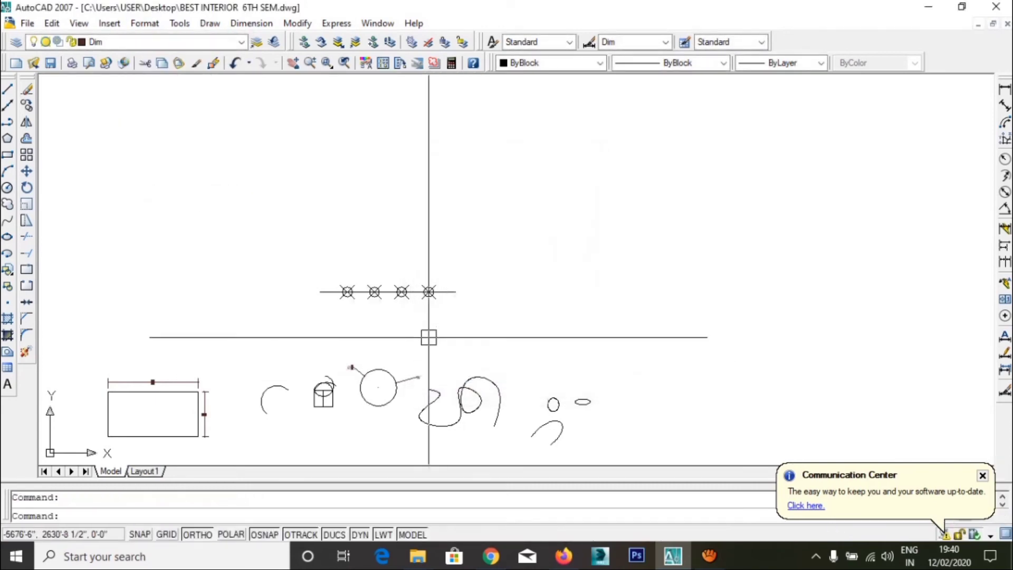
scroll(428, 334, up, 3)
scroll(425, 323, down, 2)
middle_drag(425, 324, 509, 243)
scroll(509, 243, up, 2)
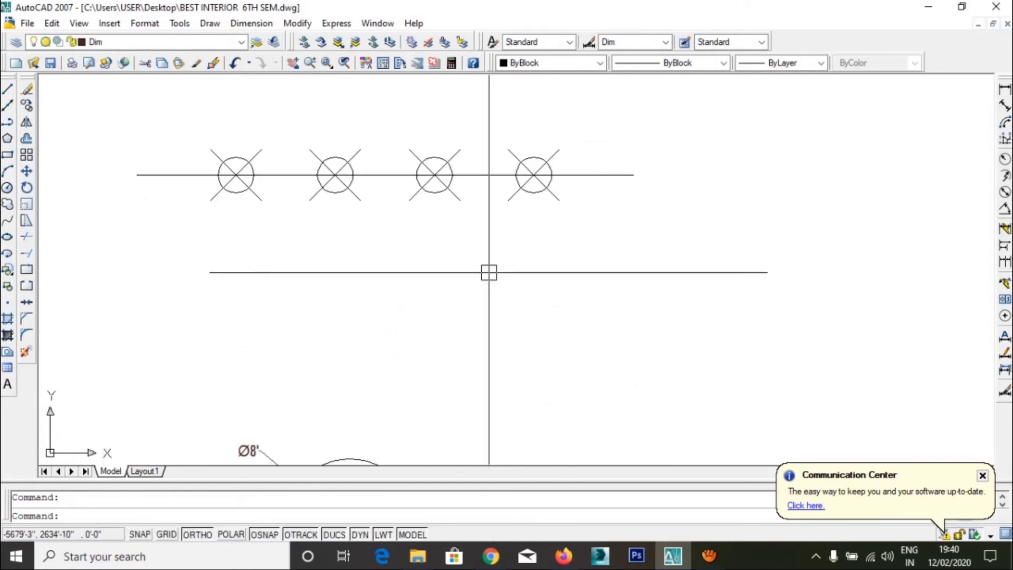
Add two 6' linear dimensions: line end to first marker, and first to second marker.
click(1005, 90)
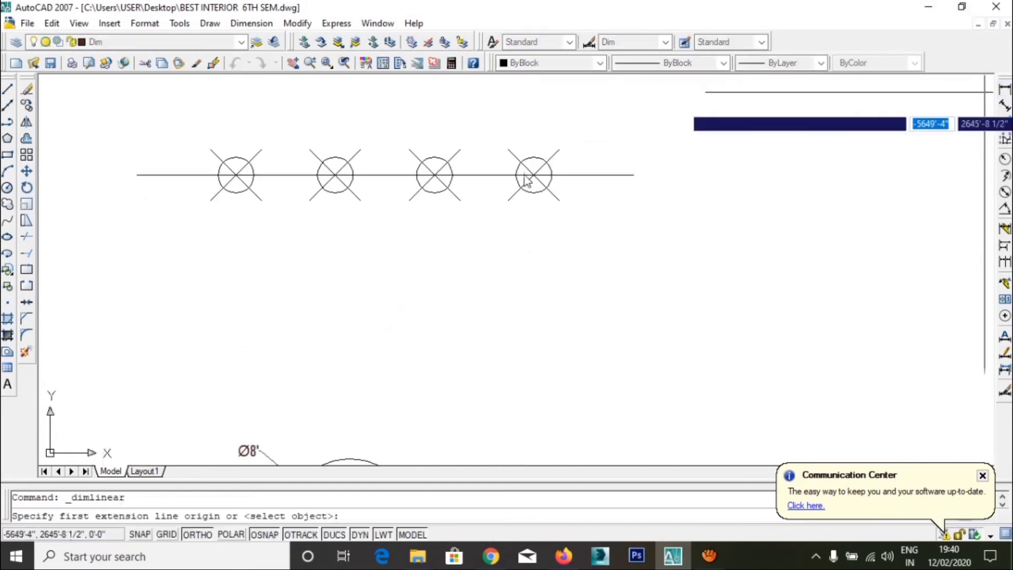
scroll(222, 207, up, 2)
middle_drag(221, 206, 390, 272)
click(437, 204)
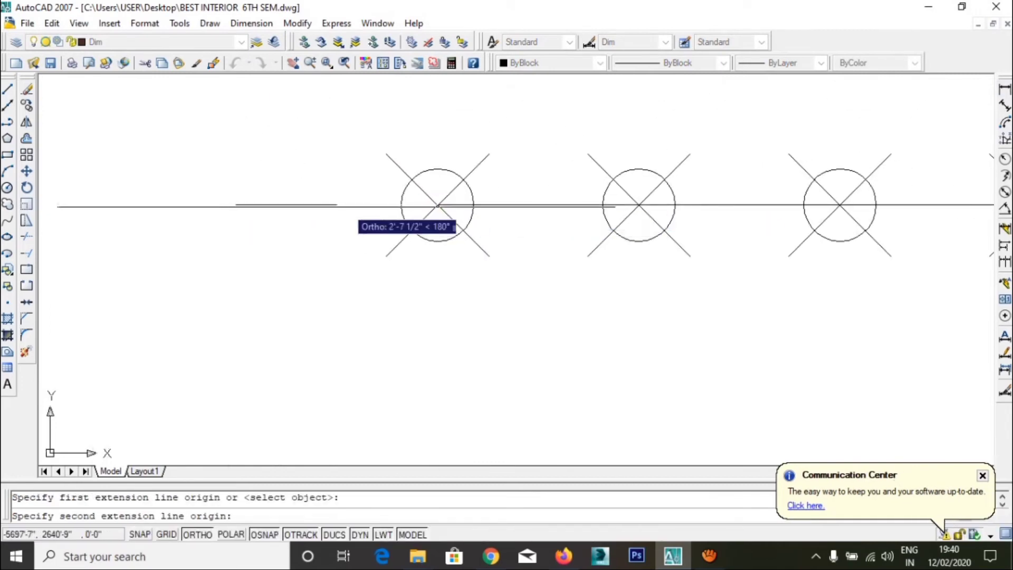
click(236, 204)
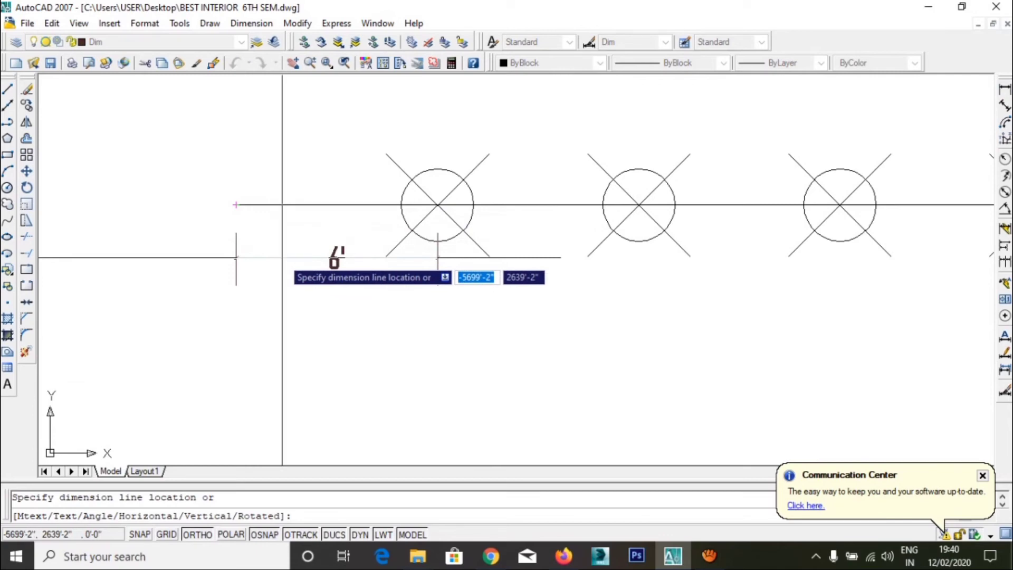
click(284, 246)
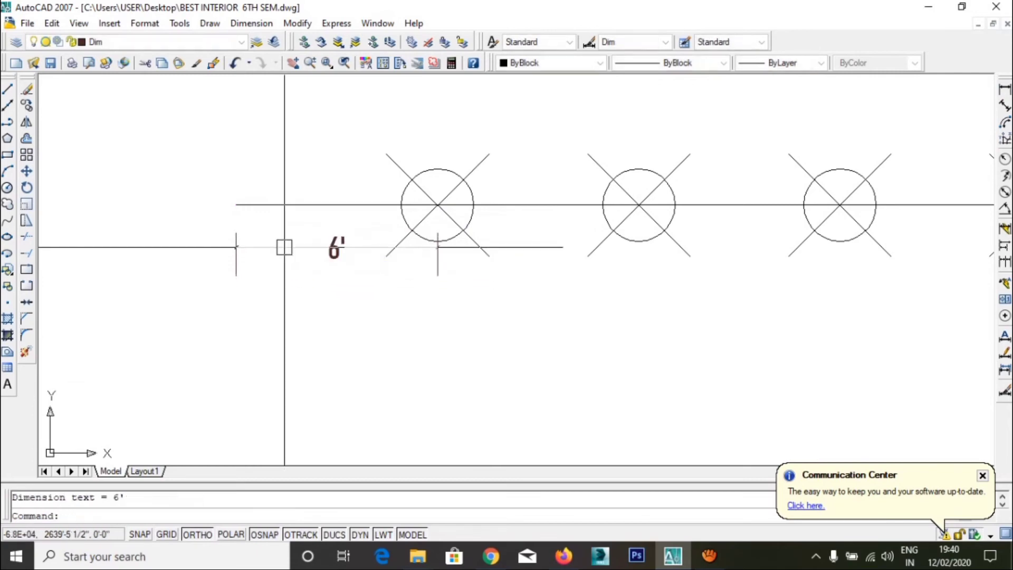
key(Return)
click(639, 205)
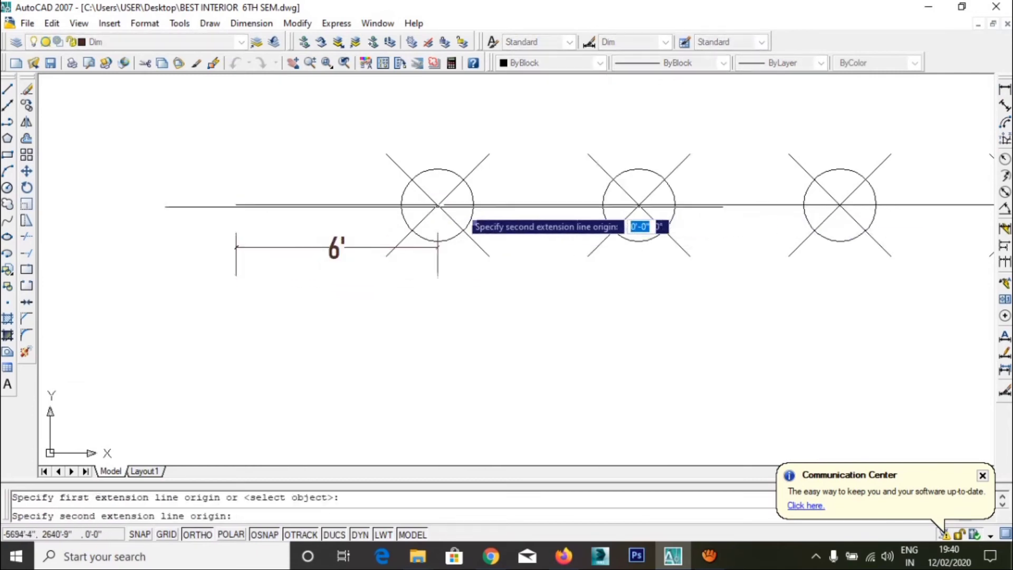
click(639, 205)
click(620, 248)
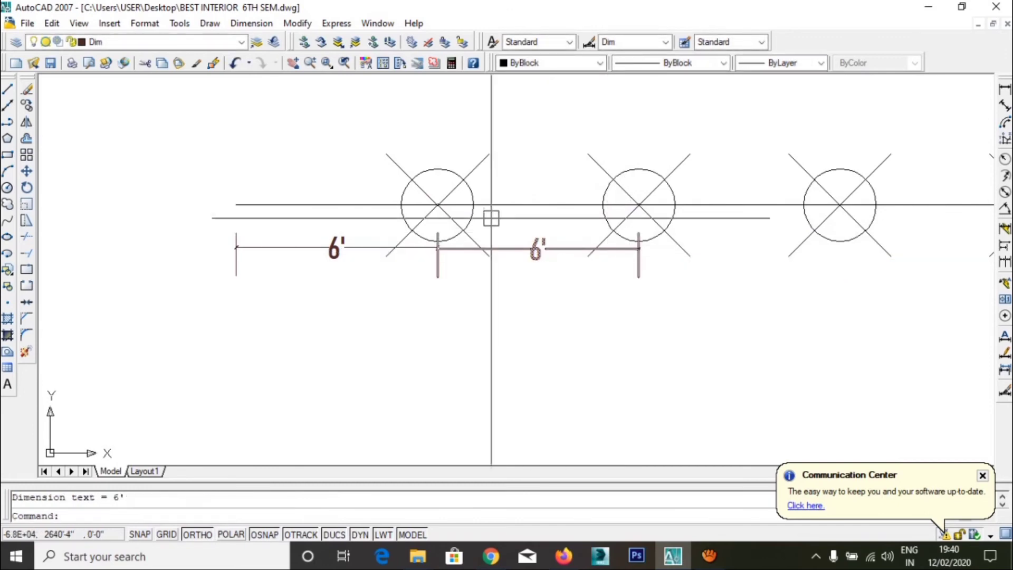
Save the drawing and zoom out to the whole practice sheet.
click(50, 62)
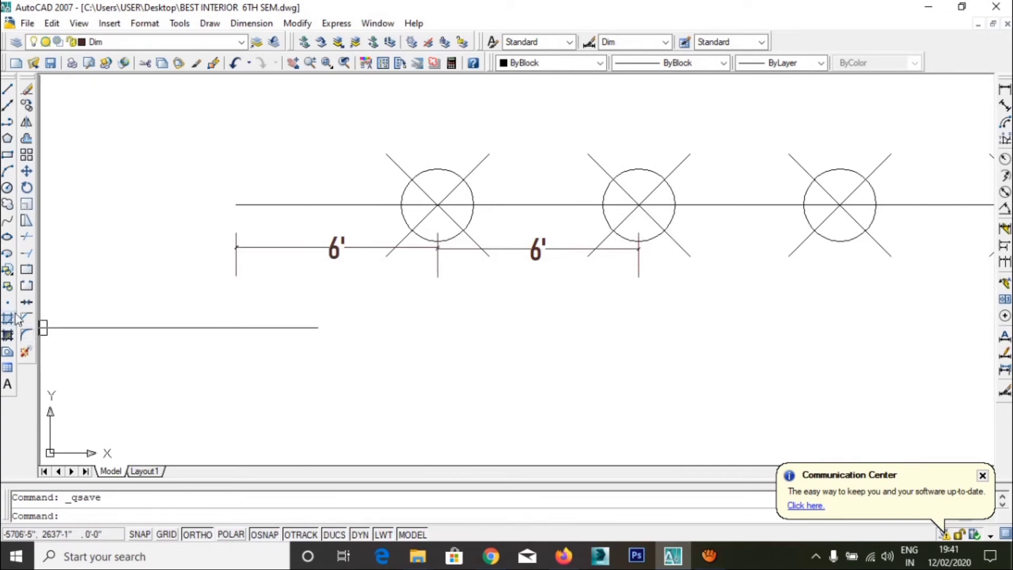
scroll(369, 315, down, 6)
middle_drag(401, 312, 379, 185)
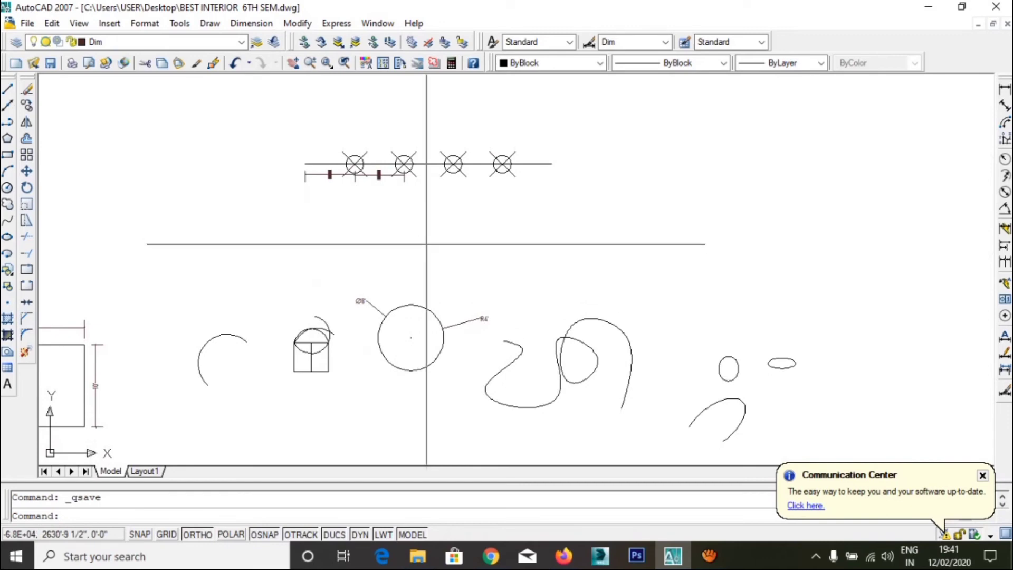
Start a hatch with the AR-BRSTD brick pattern from the Other Predefined patterns.
text(h)
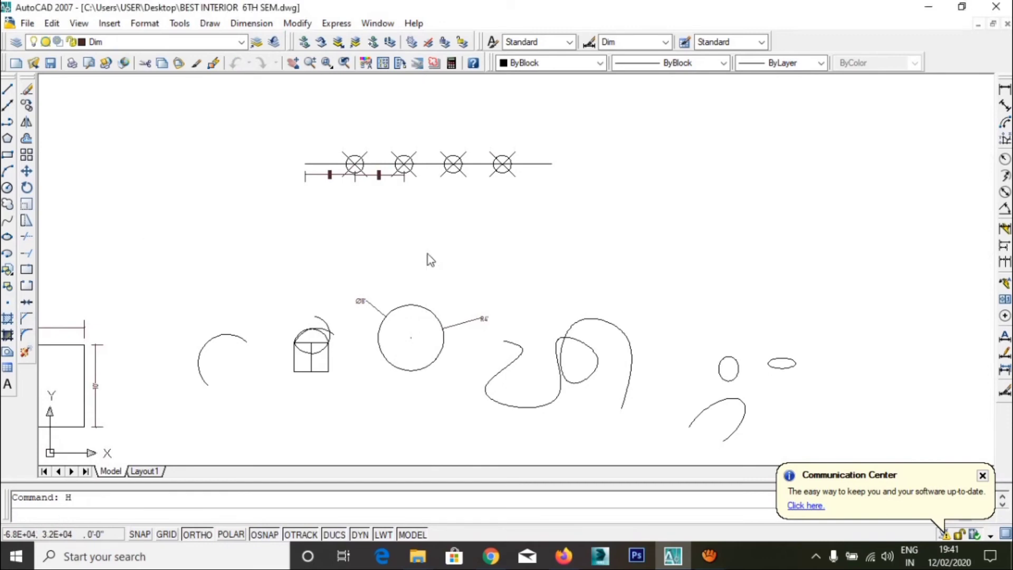
key(Return)
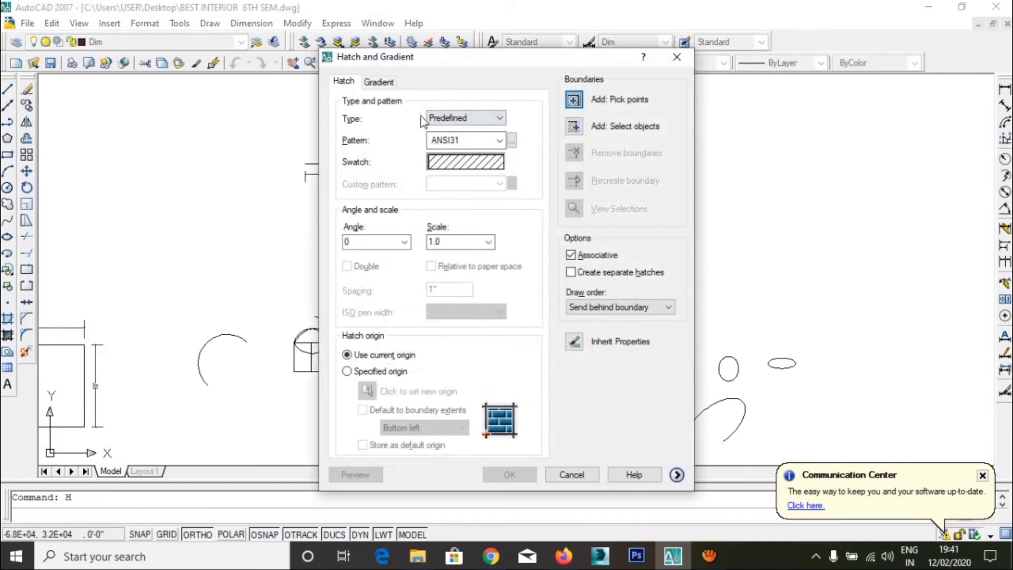
click(512, 141)
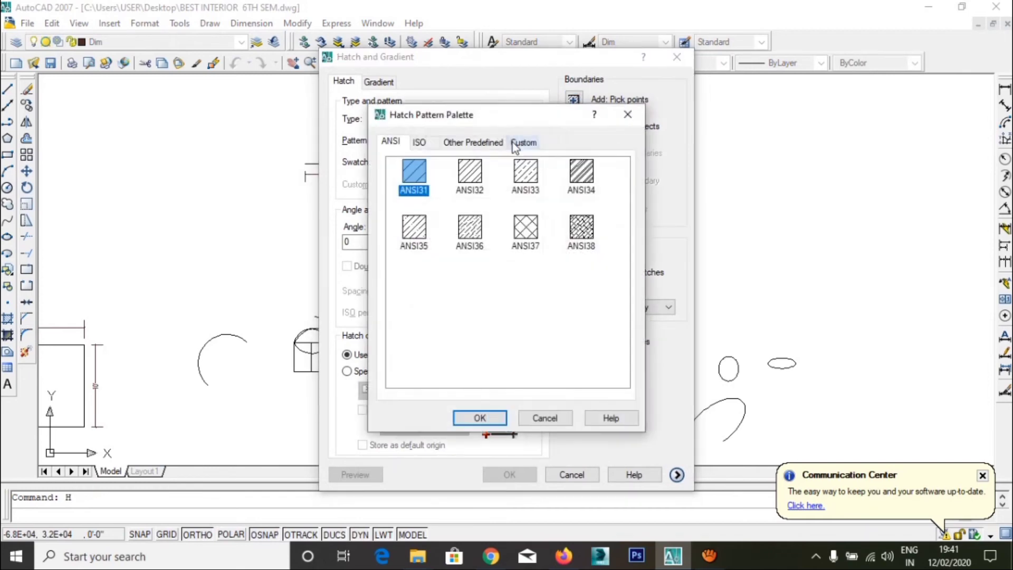
click(484, 148)
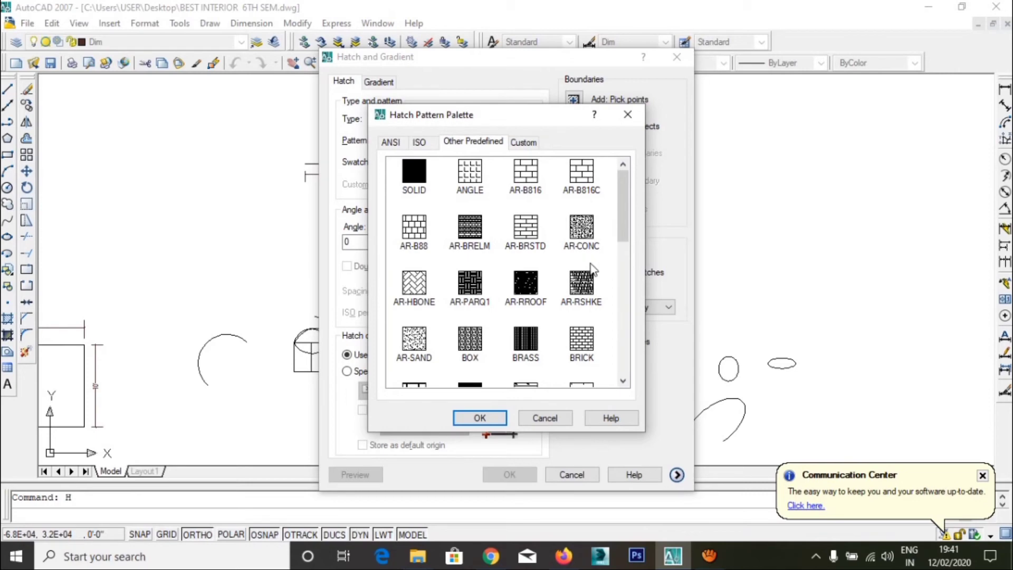
scroll(594, 269, down, 3)
scroll(594, 270, down, 4)
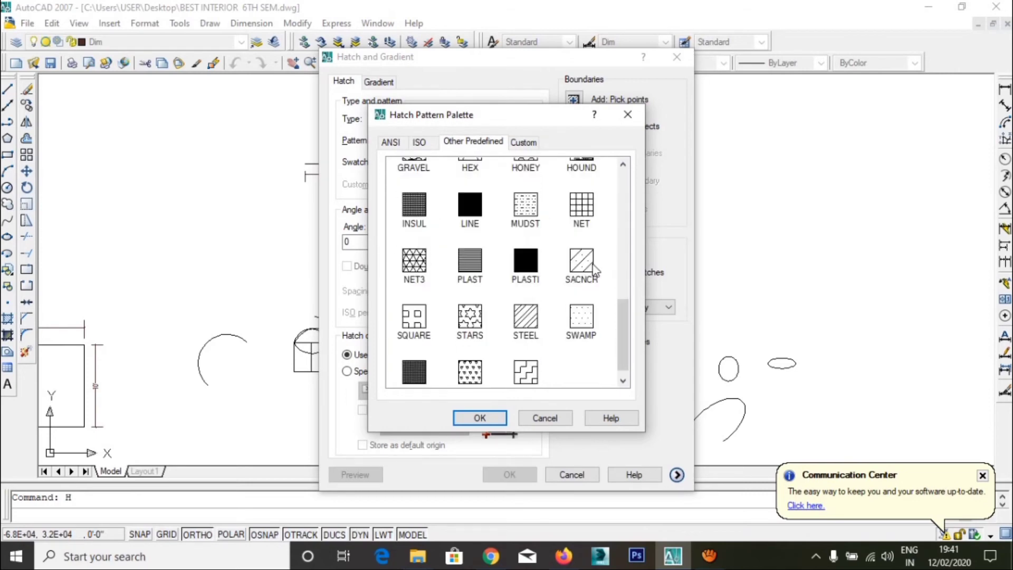
scroll(594, 270, up, 4)
scroll(594, 270, up, 3)
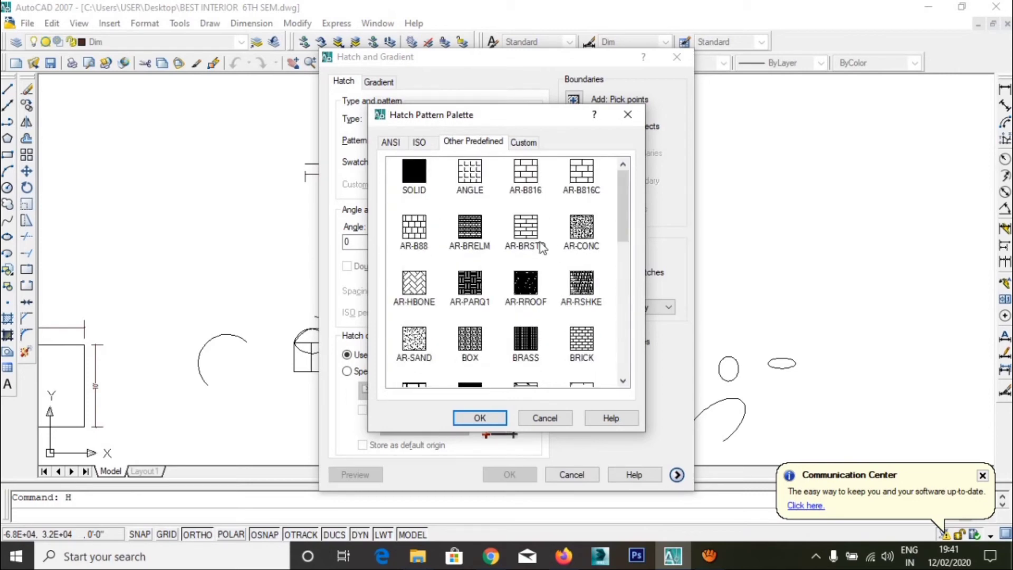
click(525, 234)
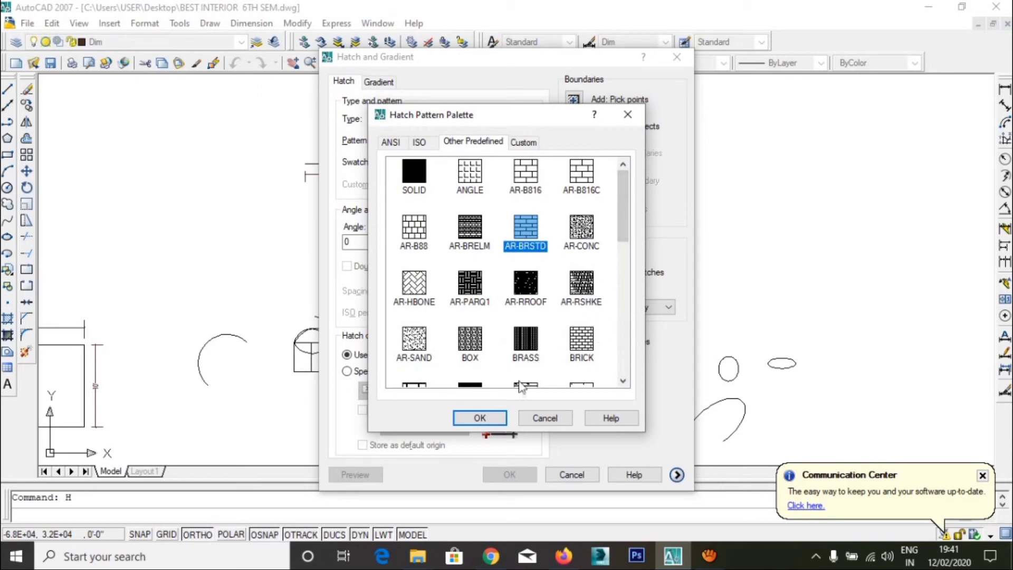
click(479, 417)
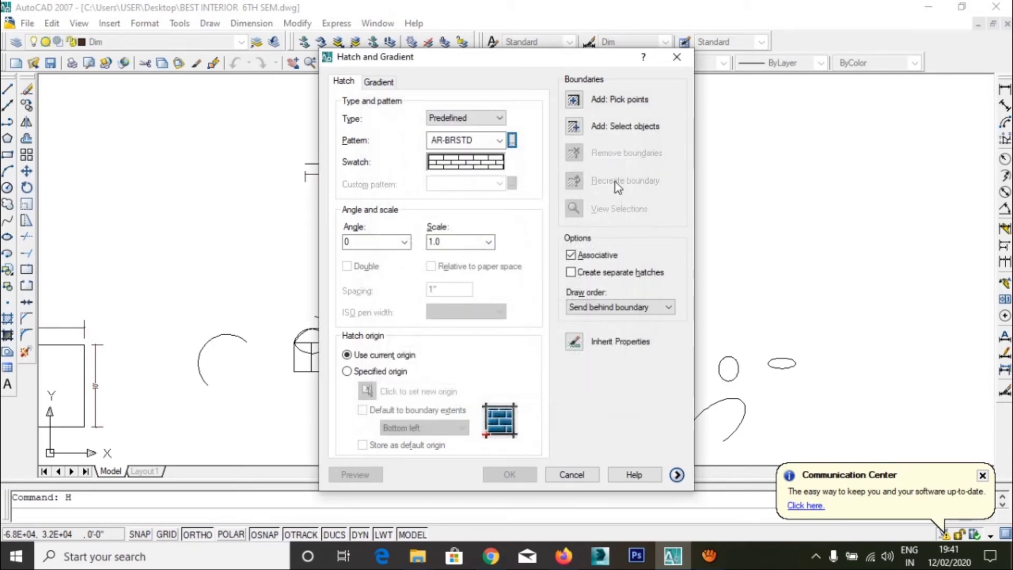
click(574, 99)
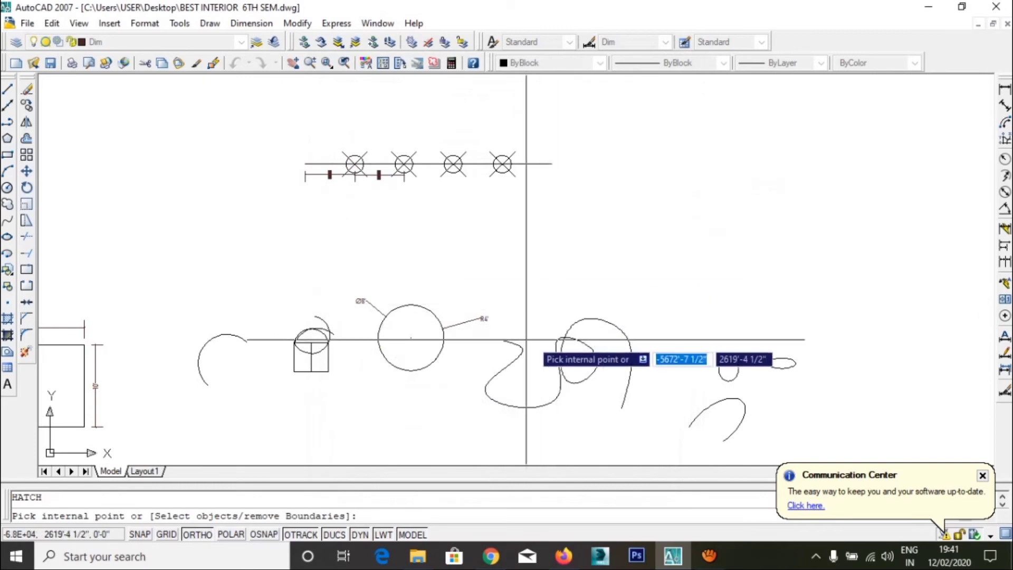
Pick inside the 20' by 10' rectangle and preview the brick fill.
middle_drag(527, 339, 773, 272)
scroll(323, 280, up, 4)
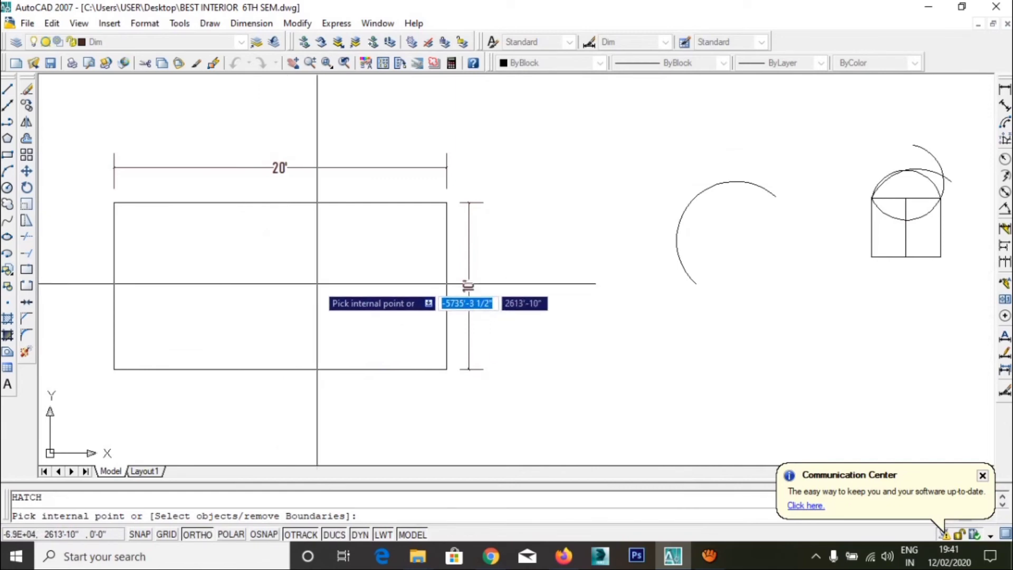
click(317, 283)
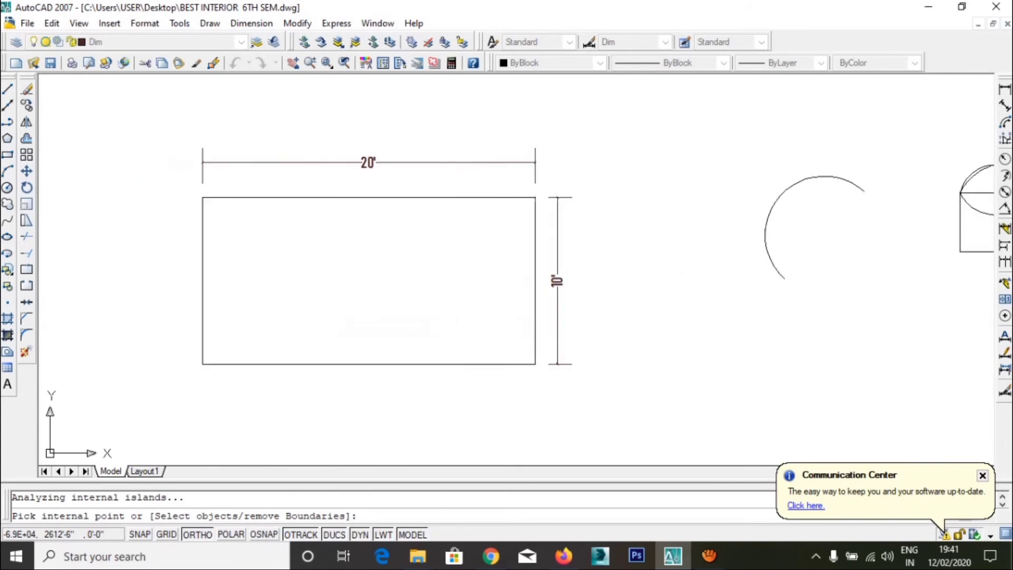
key(Return)
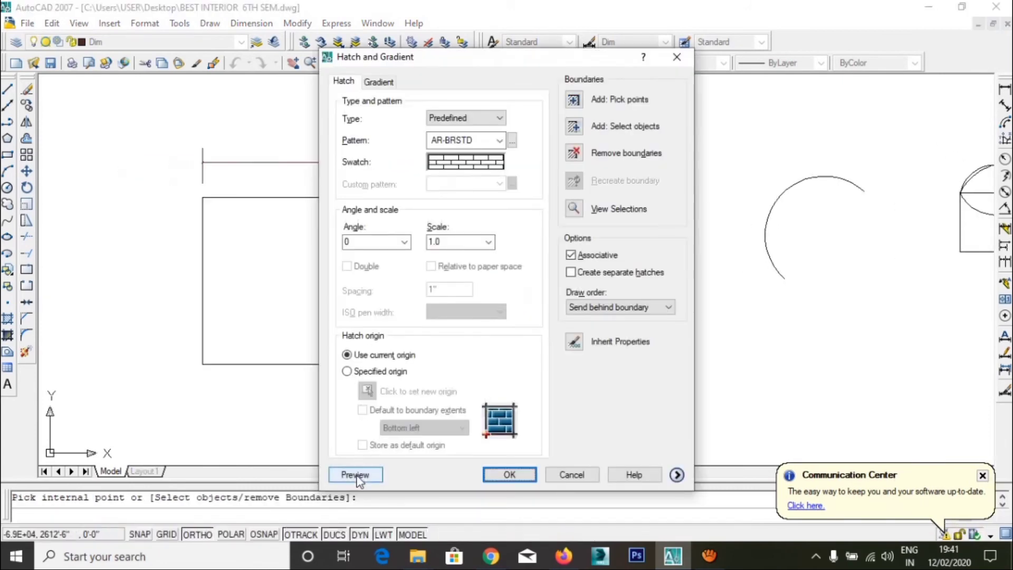
click(356, 474)
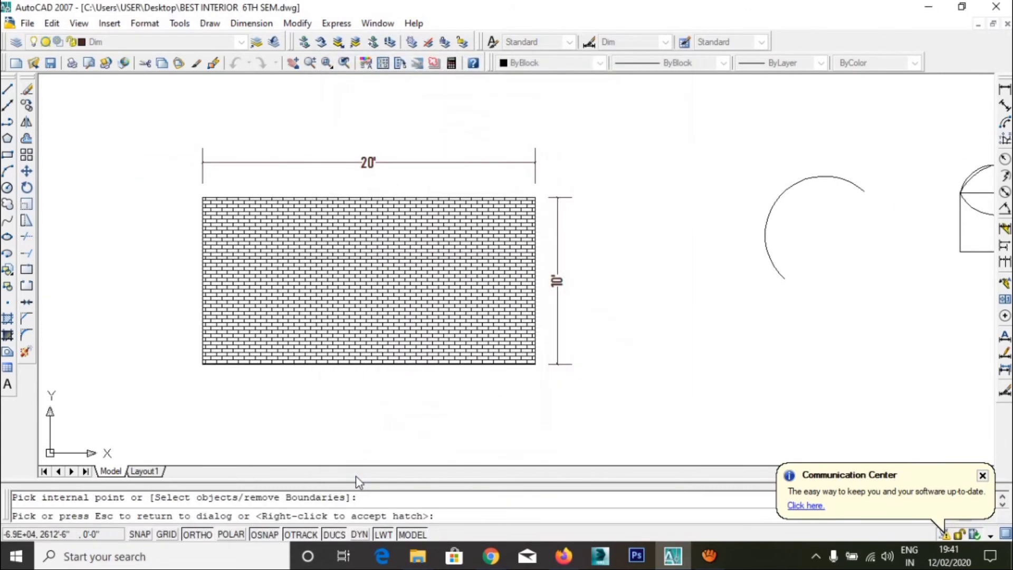
scroll(355, 344, up, 2)
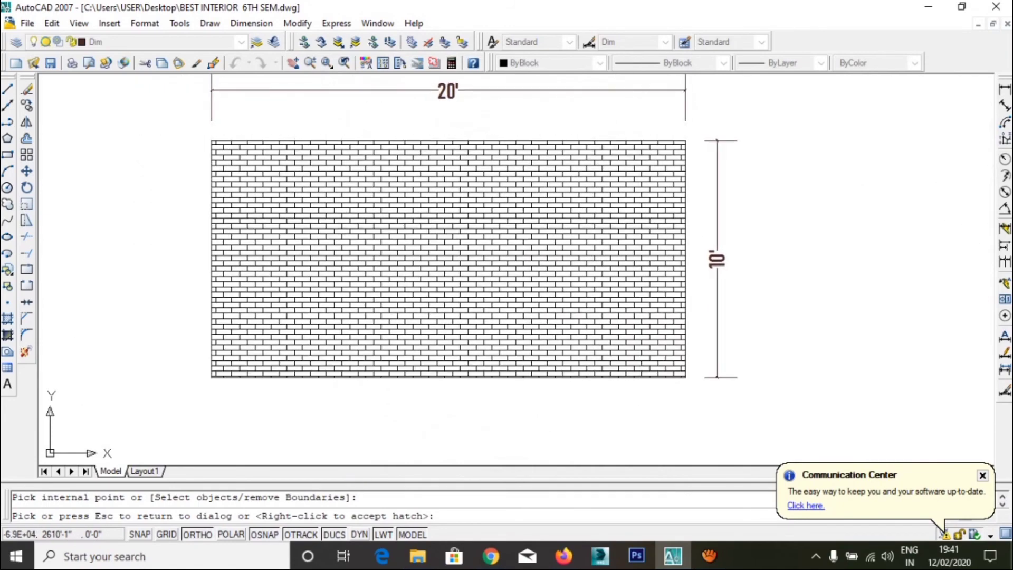
mouse_move(432, 343)
middle_down()
mouse_move(416, 362)
mouse_move(418, 380)
middle_up()
scroll(411, 342, up, 2)
key(Escape)
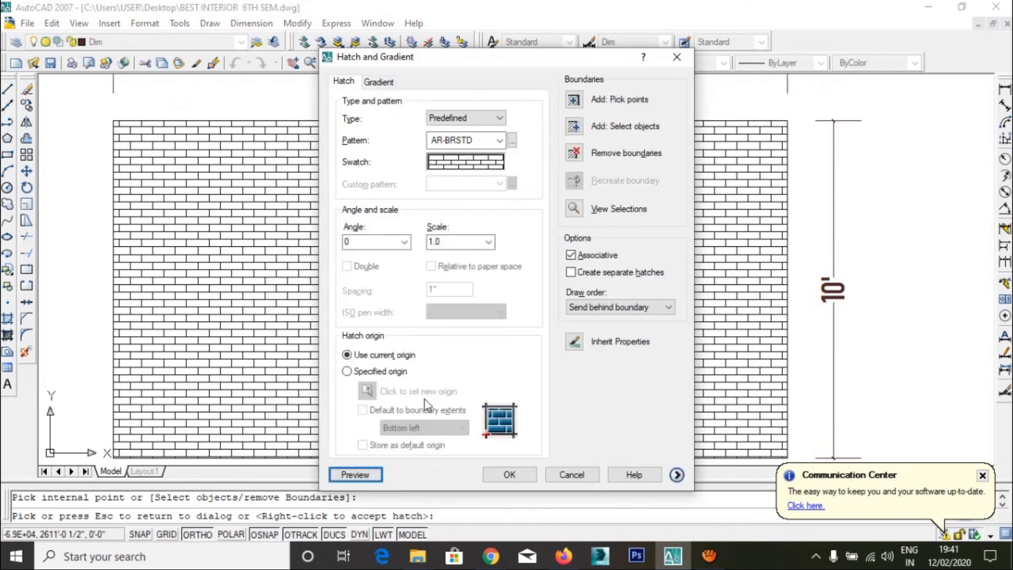
Set the hatch scale to 2, preview, and apply the brick hatch.
click(452, 244)
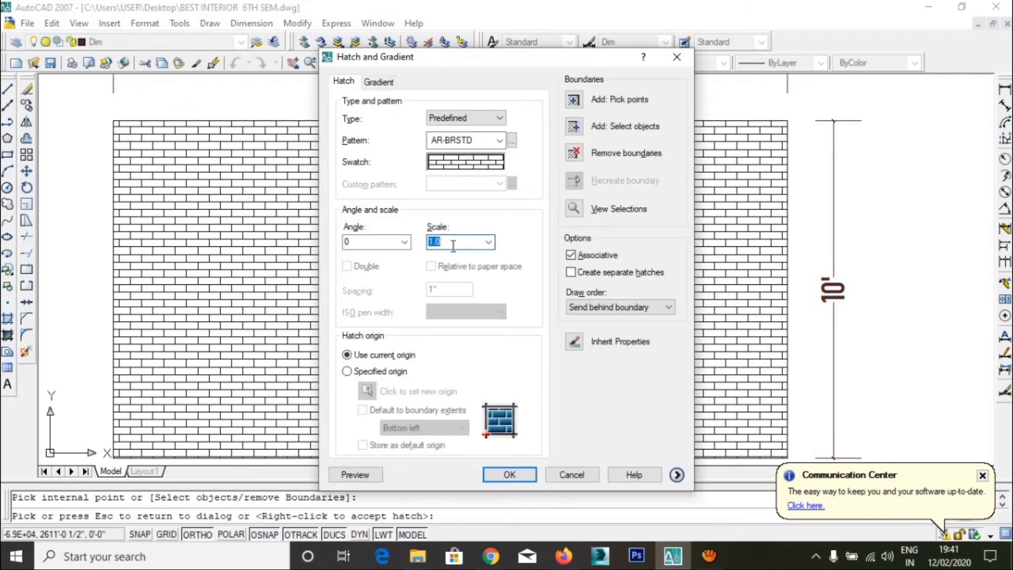
text(2)
click(338, 474)
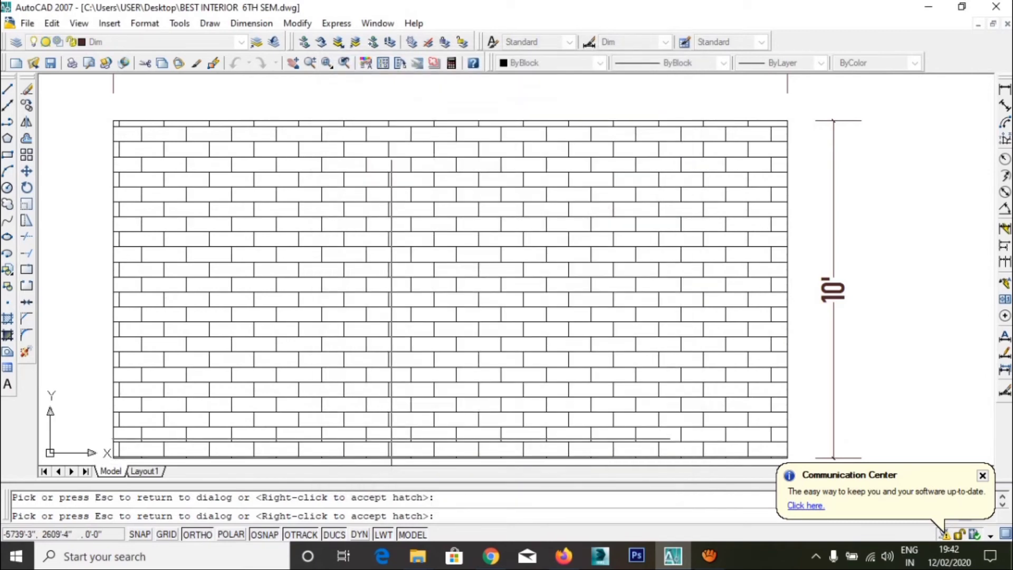
key(Escape)
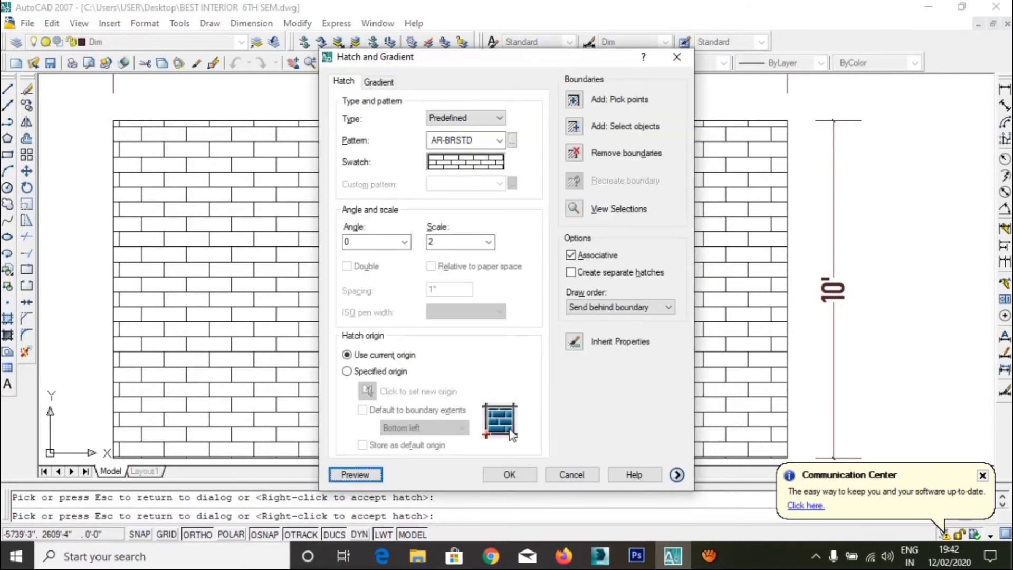
click(509, 474)
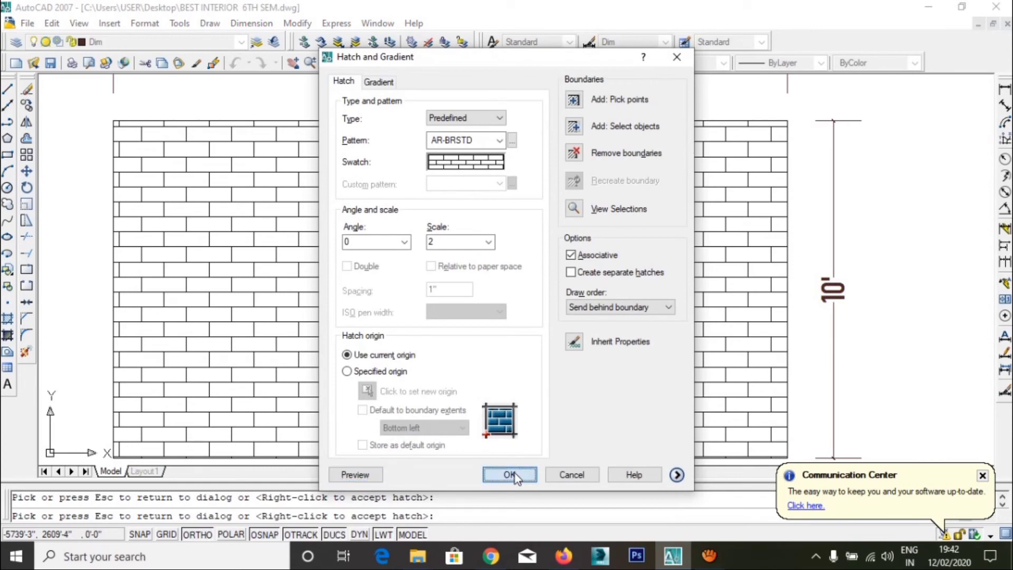
scroll(476, 293, down, 4)
scroll(517, 321, up, 3)
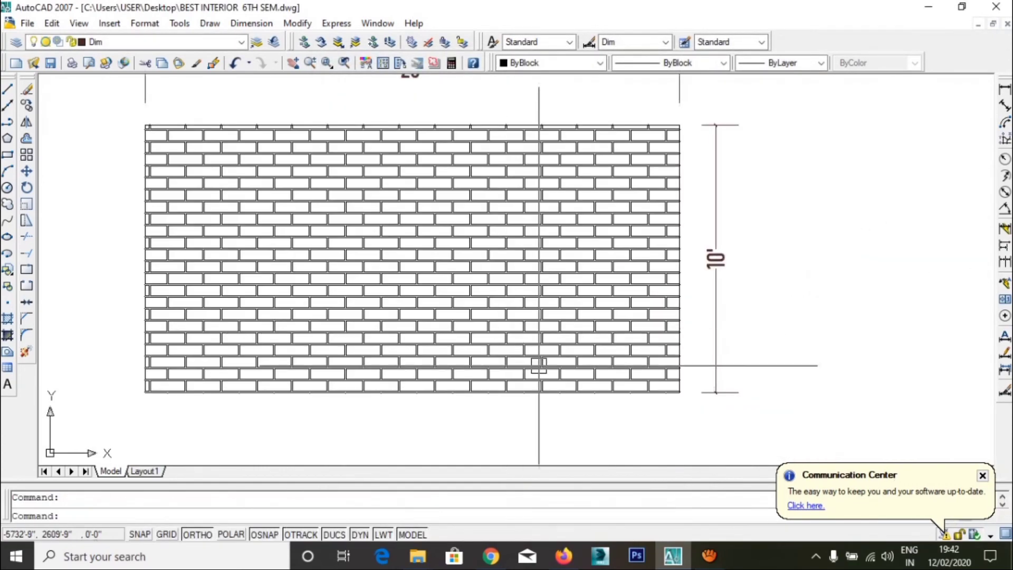
middle_drag(538, 362, 563, 400)
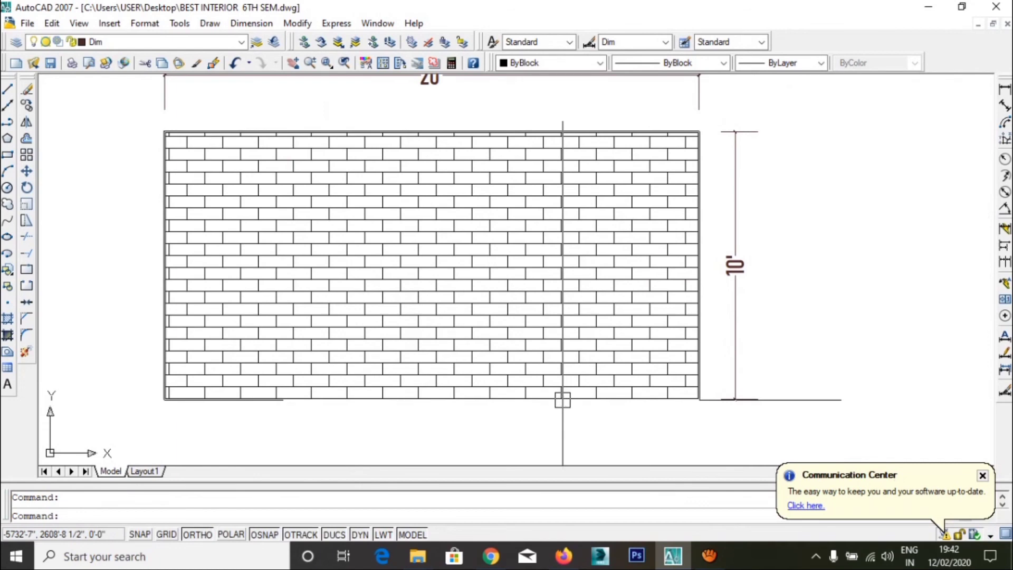
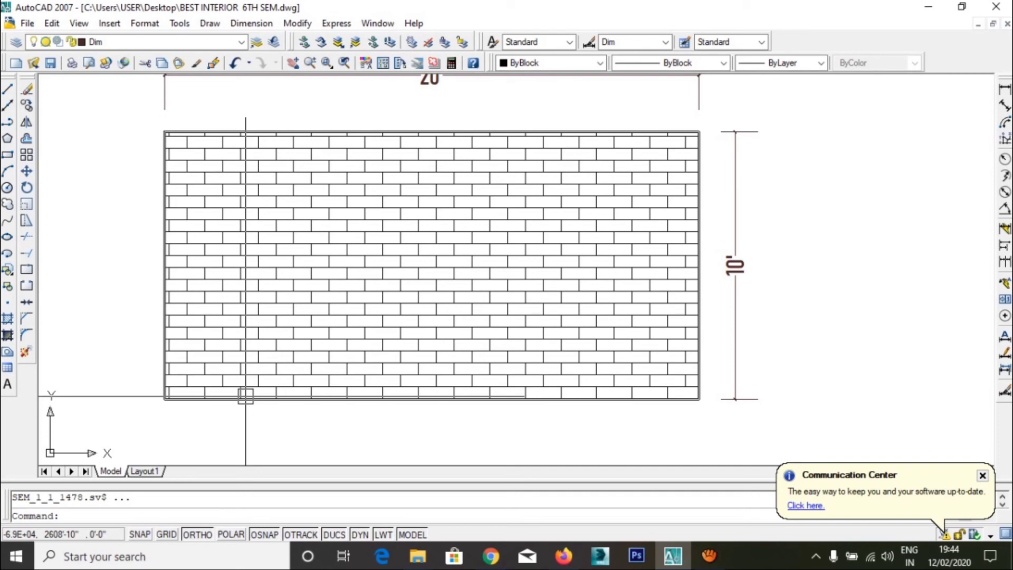
Zoom out and pan away from the brick wall to center the freehand curves and small ellipses.
scroll(442, 312, down, 4)
middle_drag(549, 311, 341, 298)
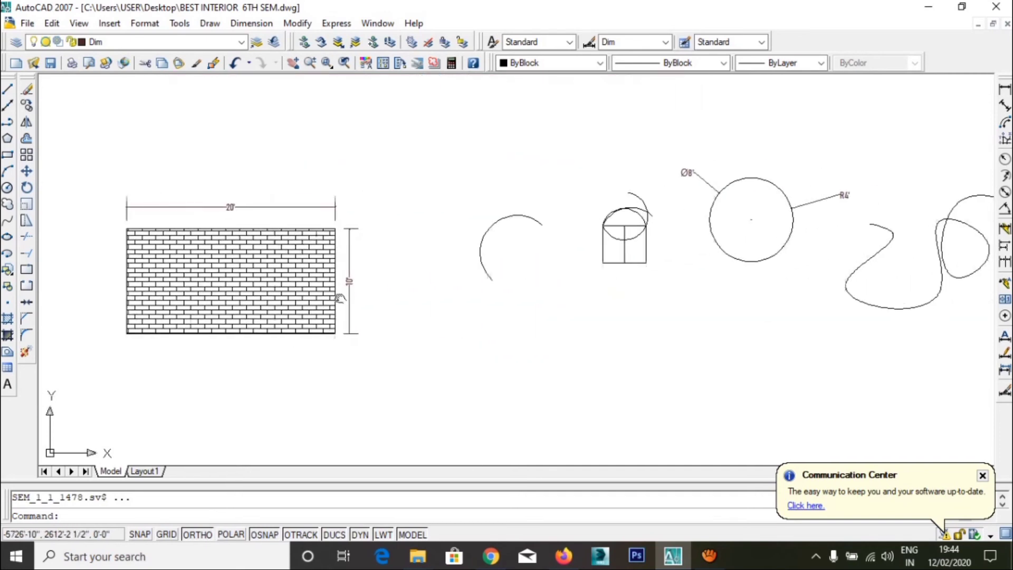
middle_drag(555, 292, 195, 272)
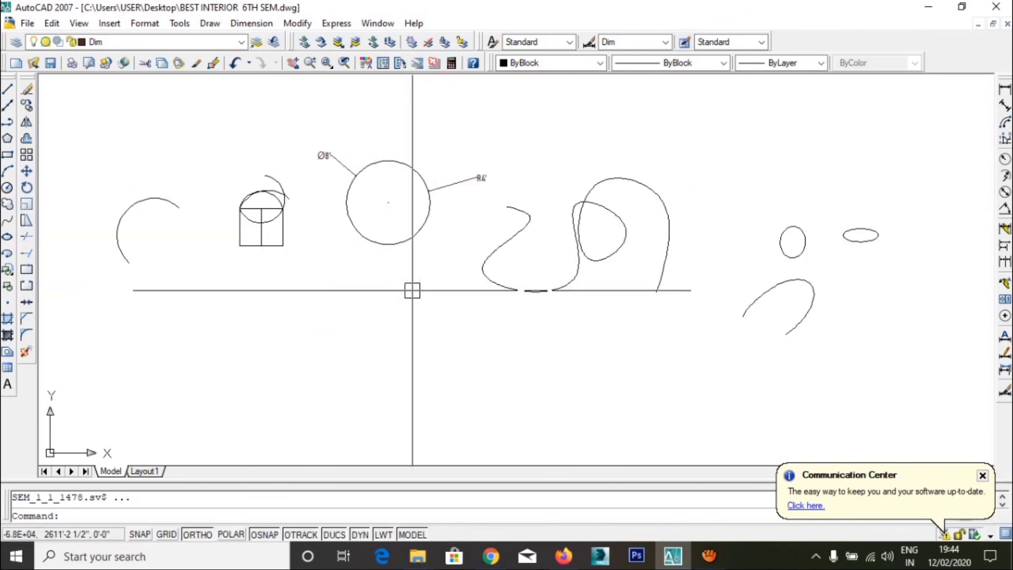
middle_drag(412, 289, 343, 300)
mouse_move(686, 274)
middle_down()
mouse_move(565, 287)
mouse_move(522, 308)
middle_up()
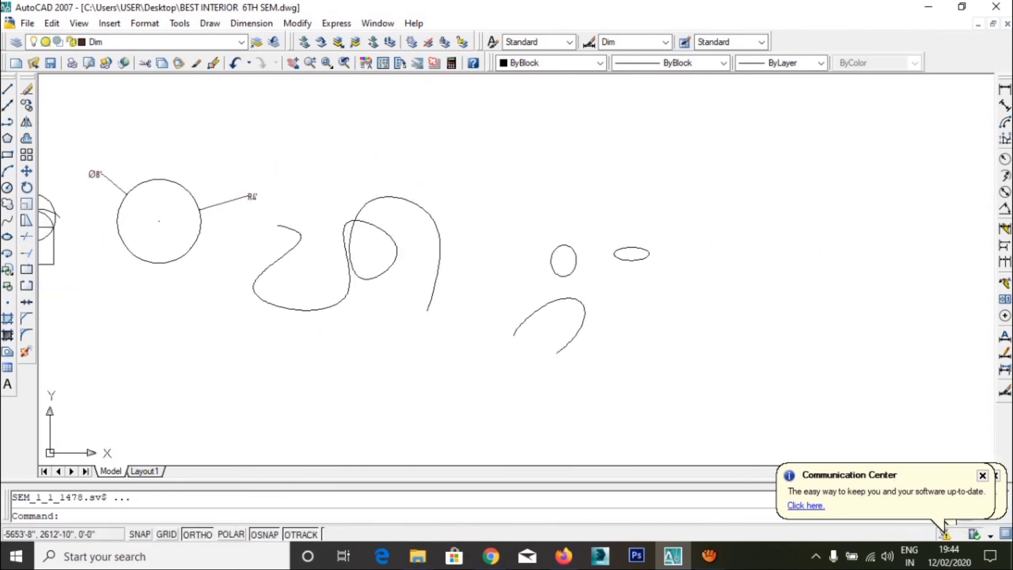
Start the gradient command (GD) and choose a one-colour orange (242,62,13) gradient, adjusting the shade/tint slider.
text(GD)
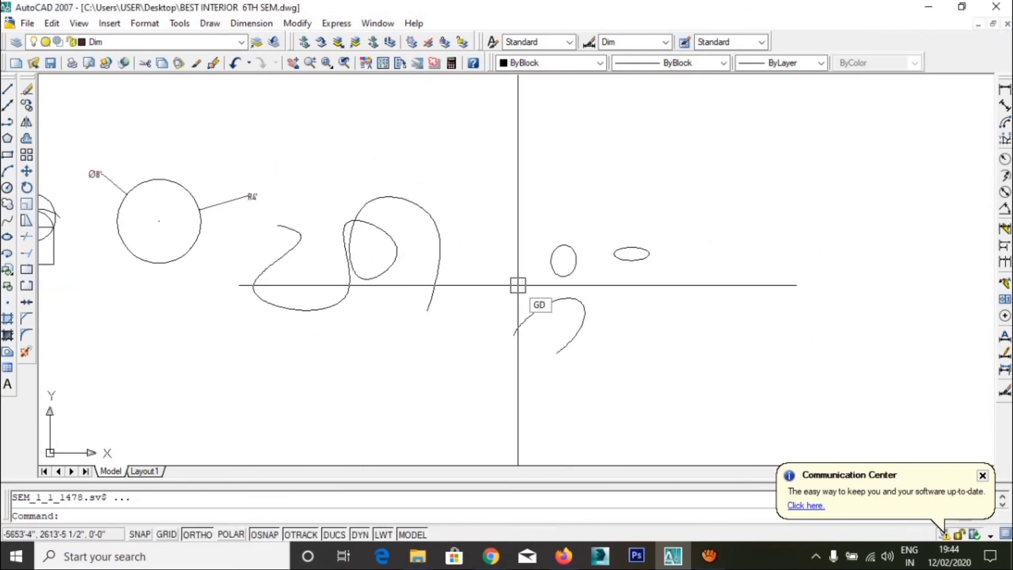
key(Return)
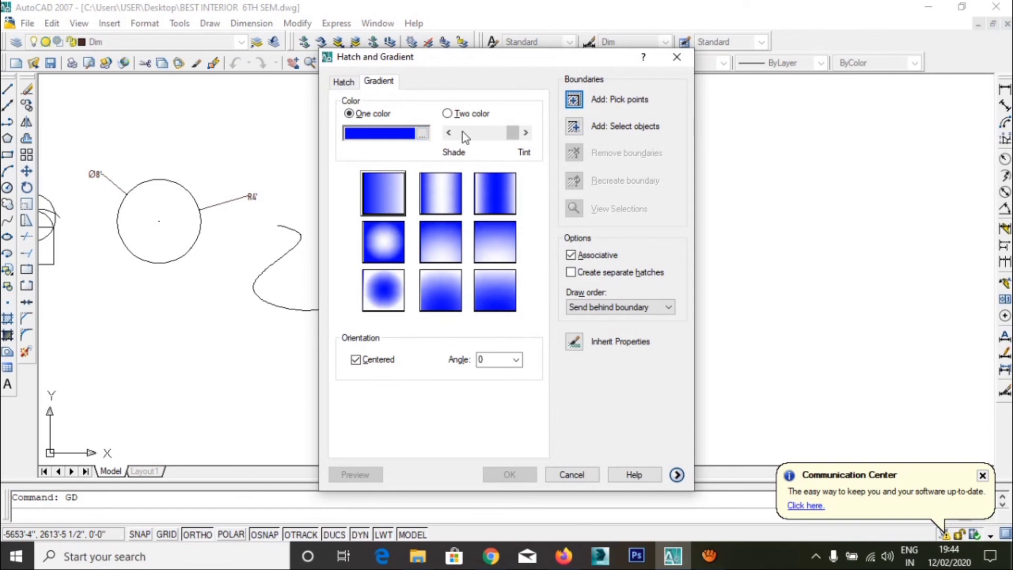
click(423, 135)
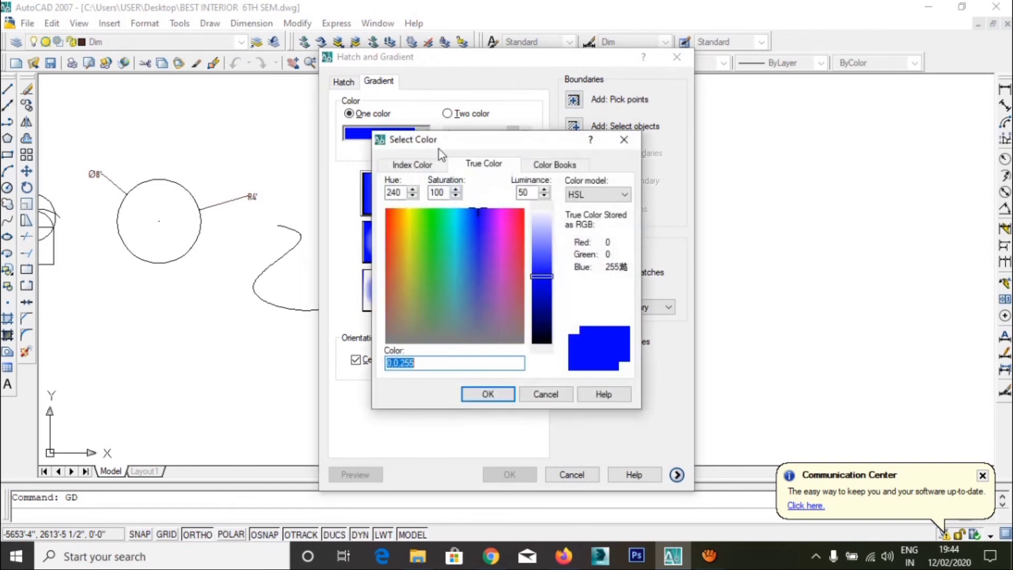
click(428, 242)
drag(429, 241, 390, 220)
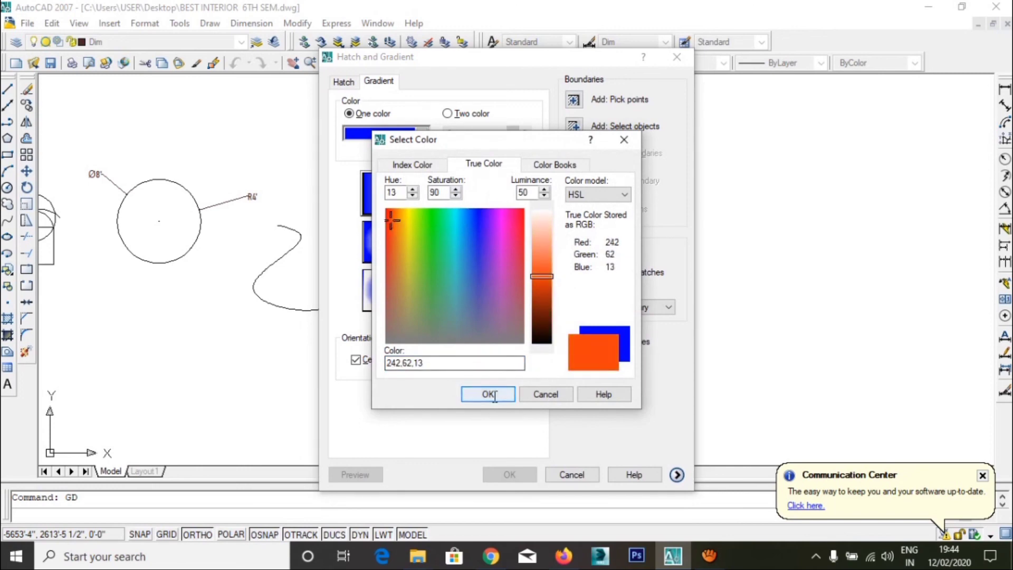
click(488, 394)
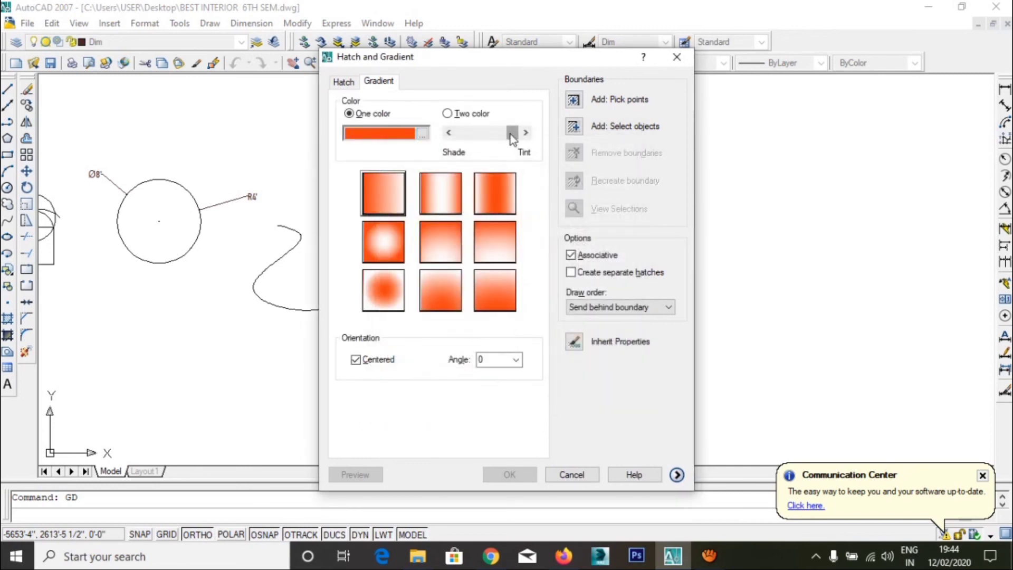
drag(510, 135, 489, 135)
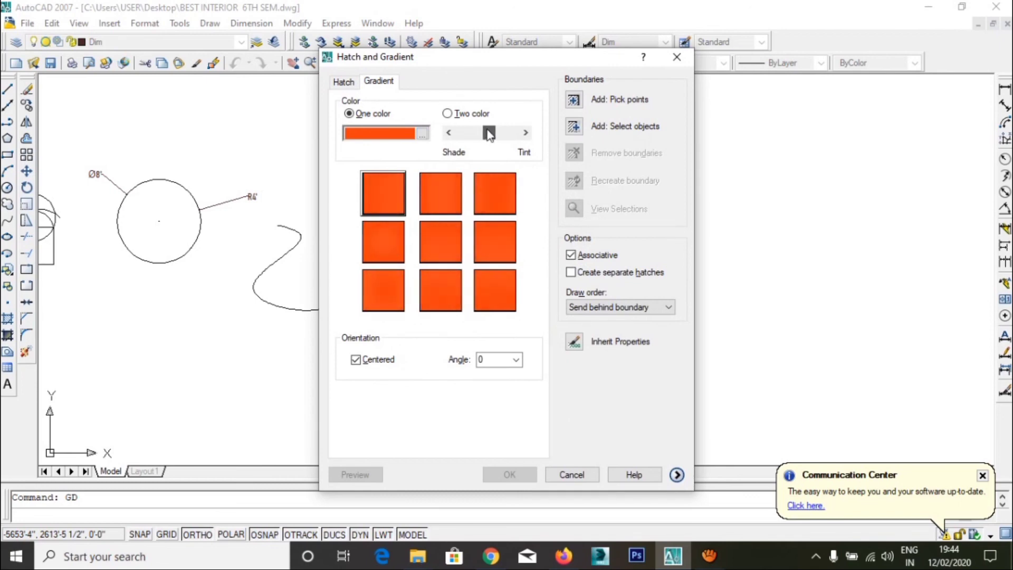
Pick a point inside the small upright ellipse, preview the orange fill, and apply it.
click(574, 100)
scroll(567, 251, up, 3)
click(556, 253)
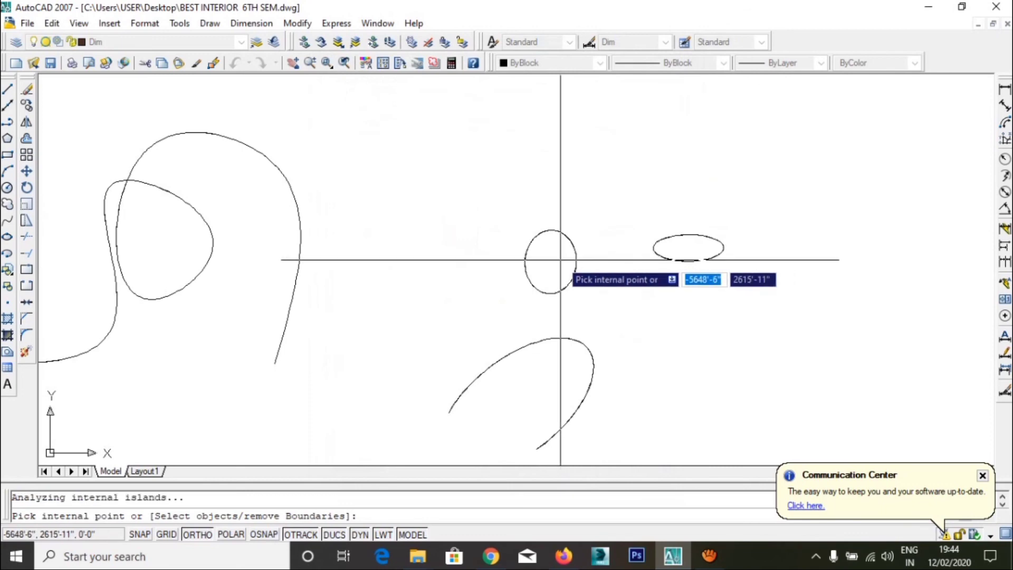
key(Return)
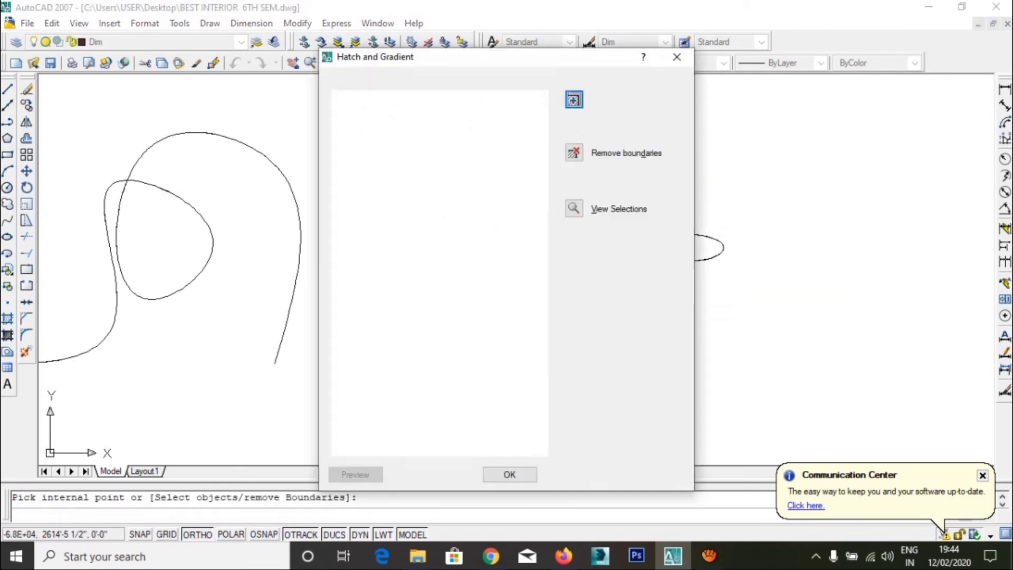
click(364, 472)
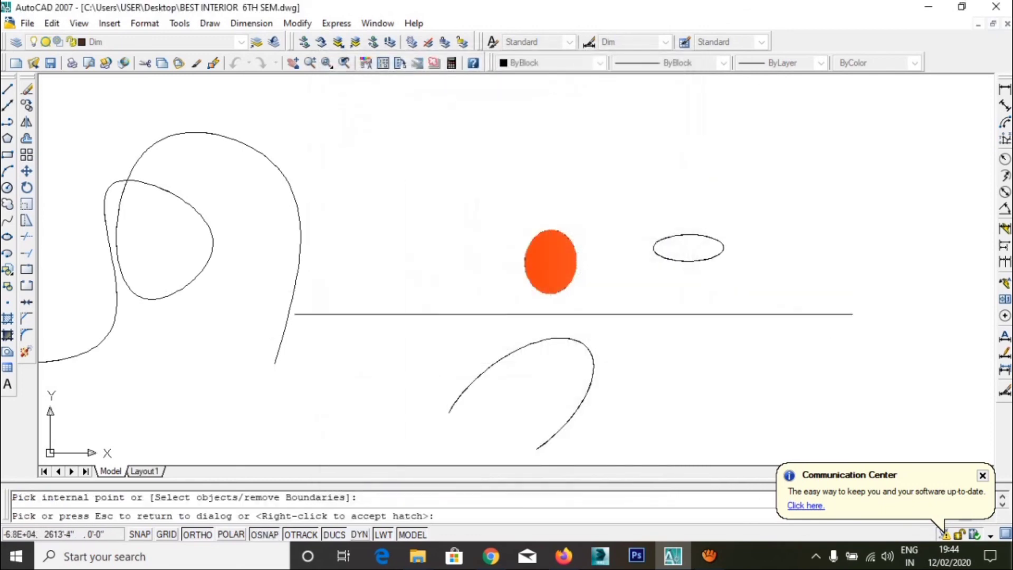
scroll(577, 312, up, 3)
middle_drag(577, 312, 554, 374)
key(Escape)
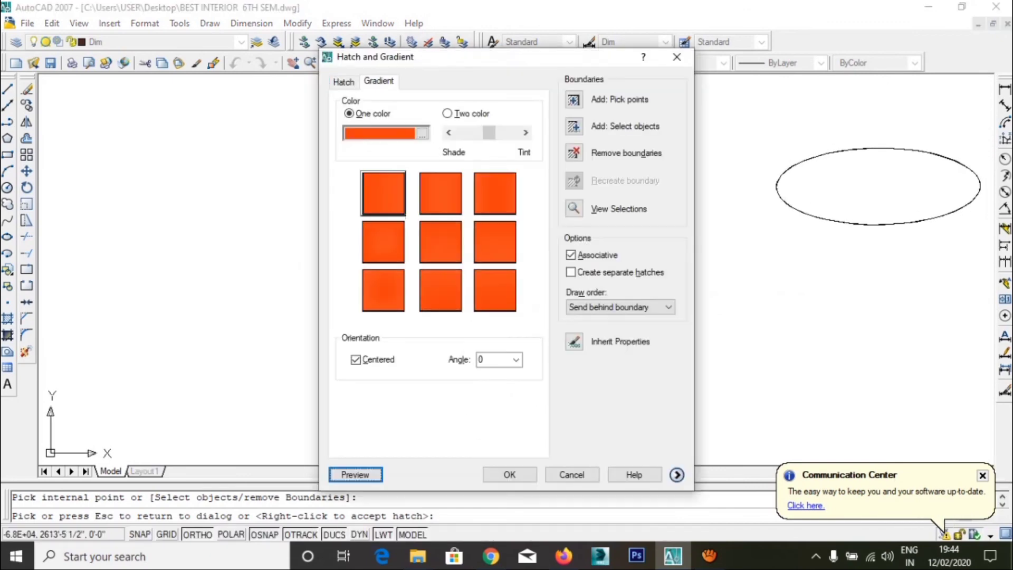
click(509, 474)
middle_drag(538, 420, 549, 478)
scroll(590, 361, down, 3)
scroll(556, 350, up, 3)
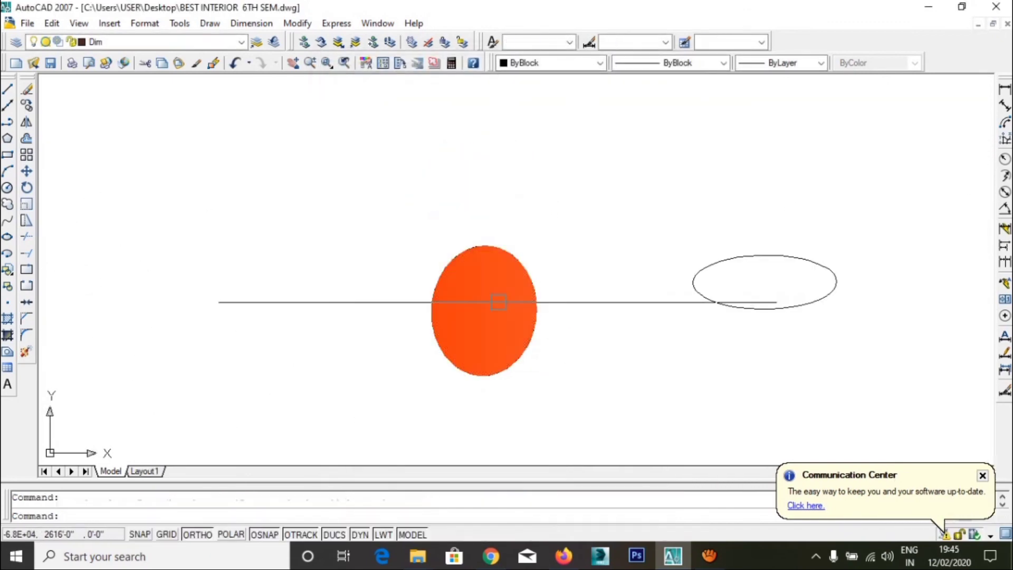
Edit the ellipse's orange gradient, sliding it toward shade so it darkens at the edge.
right_click(499, 299)
click(500, 298)
double_click(499, 299)
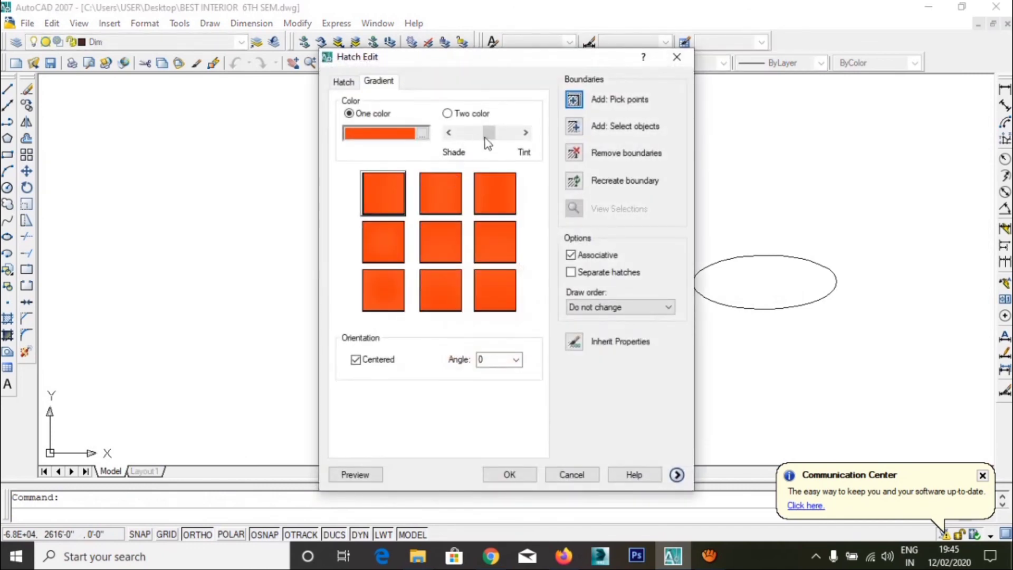
drag(486, 134, 466, 135)
click(510, 474)
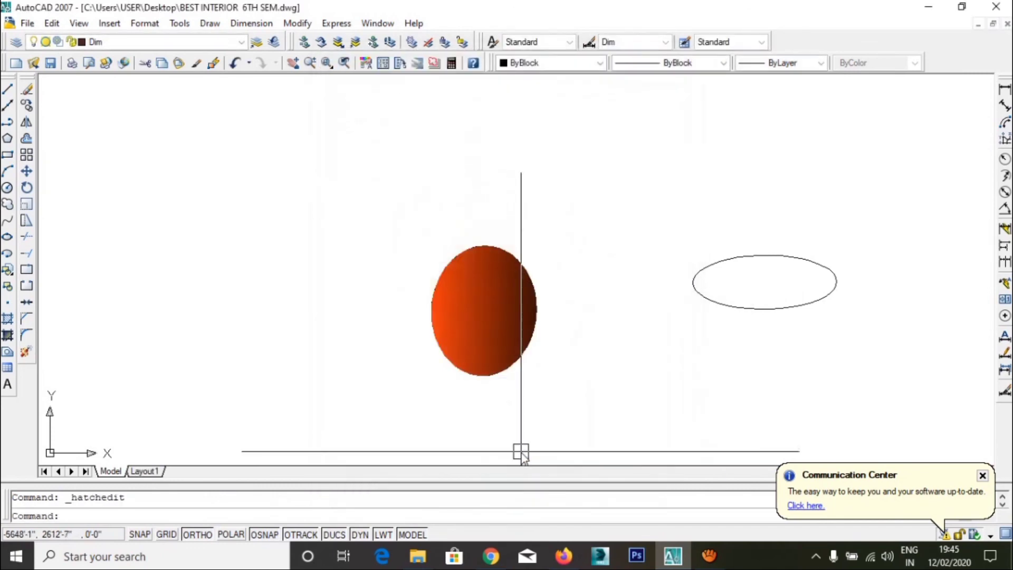
Reopen the wall's AR-BRSTD brick hatch, keep scale 2.0, confirm, and zoom out to the whole drawing.
scroll(521, 452, down, 5)
middle_drag(211, 343, 520, 348)
scroll(504, 345, up, 5)
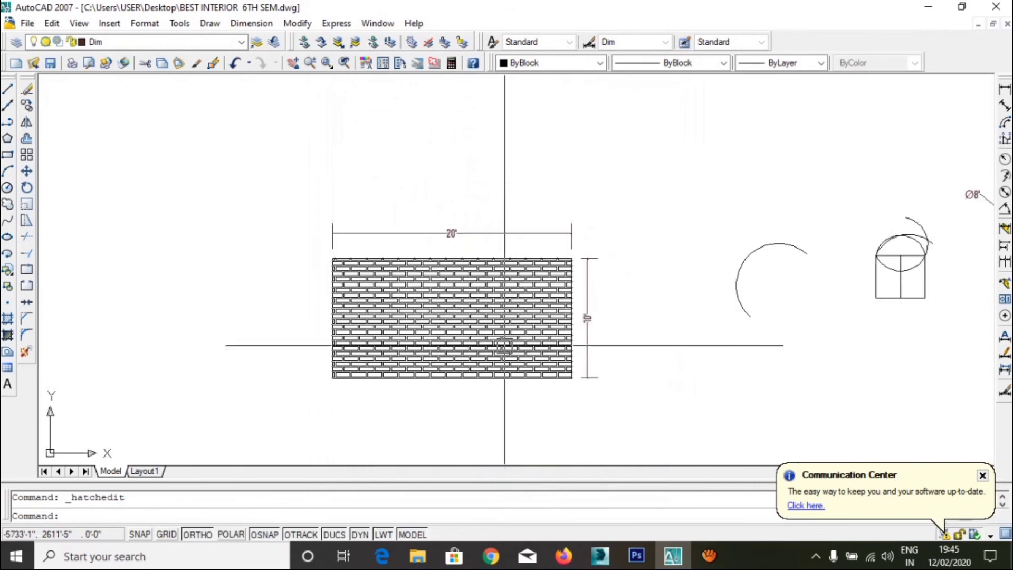
double_click(505, 346)
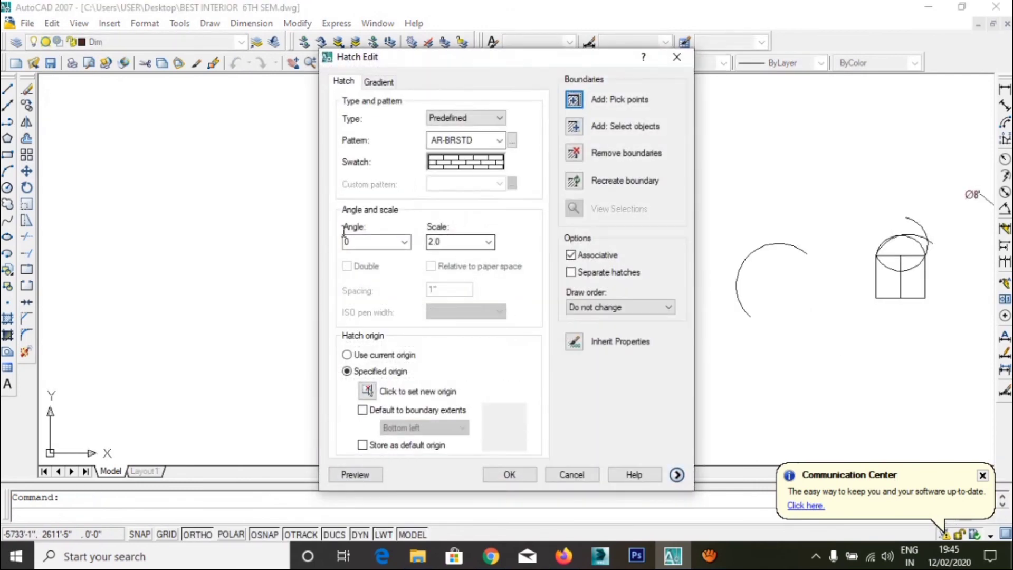
click(358, 243)
click(677, 57)
scroll(481, 292, down, 3)
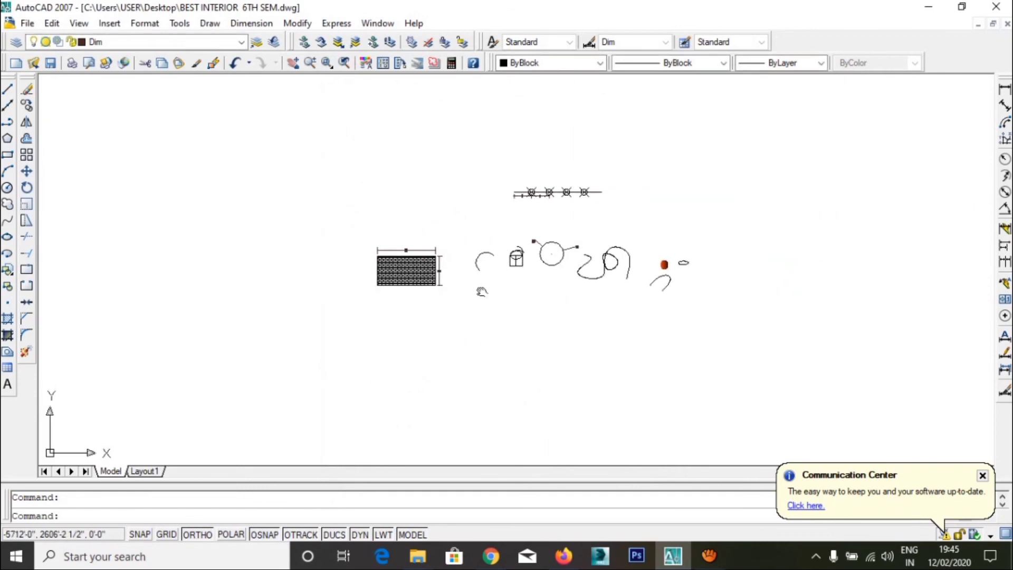
middle_drag(481, 291, 481, 290)
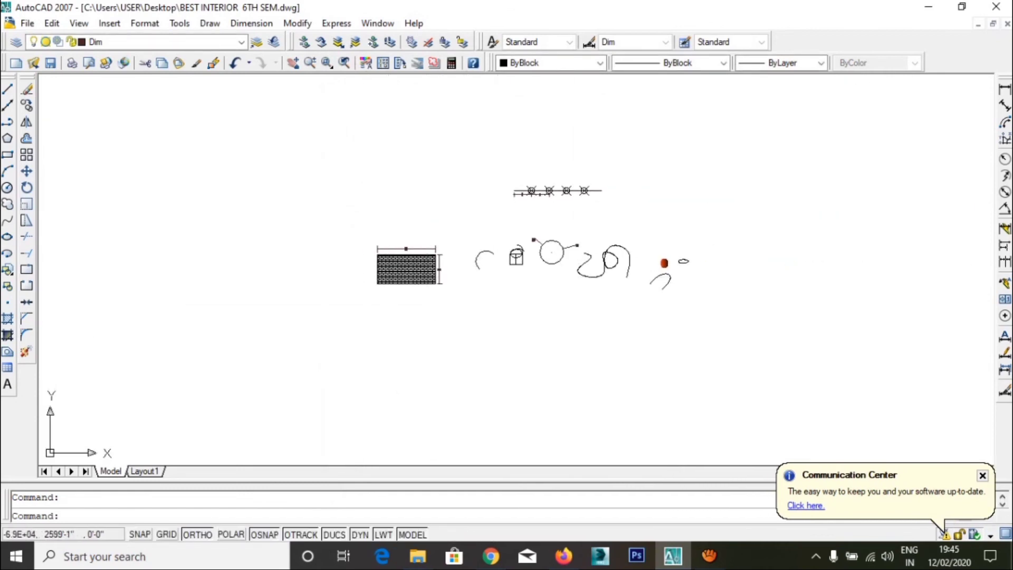
Draw an MTEXT box in empty space and write 'BED ROOM' at height 50 in red.
text(t)
key(Return)
middle_drag(331, 197, 376, 316)
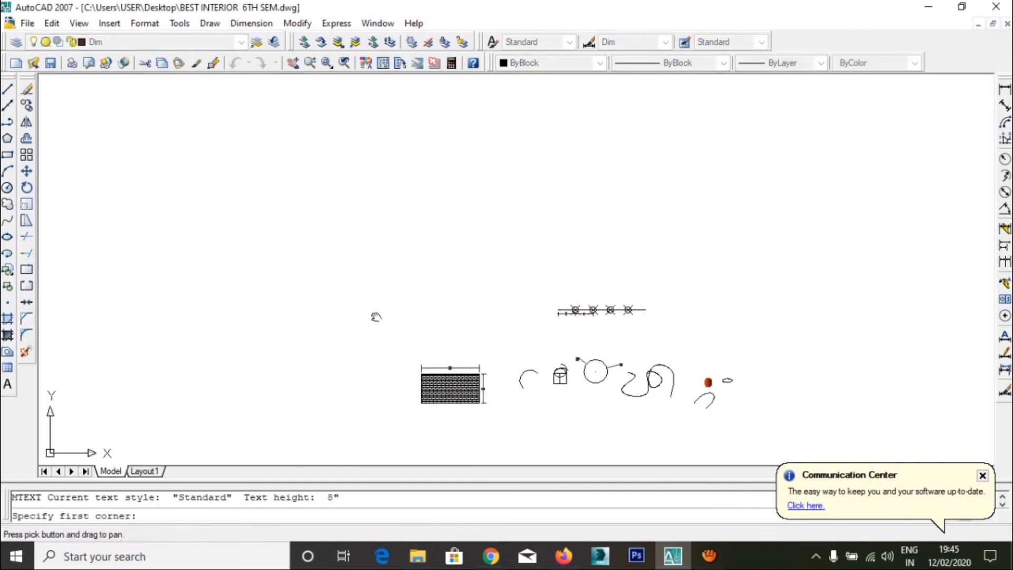
click(237, 153)
click(353, 185)
text(50)
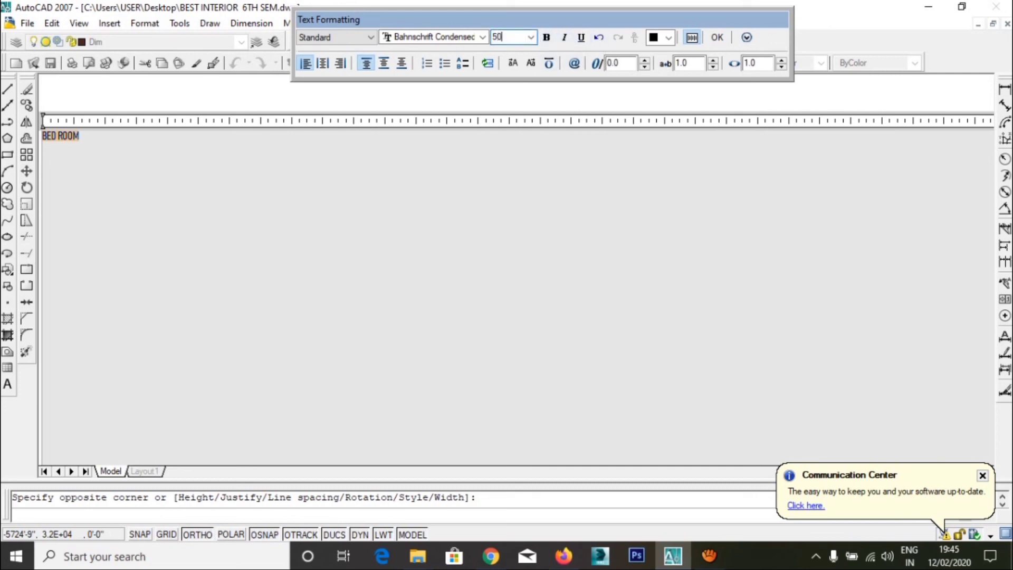
key(Return)
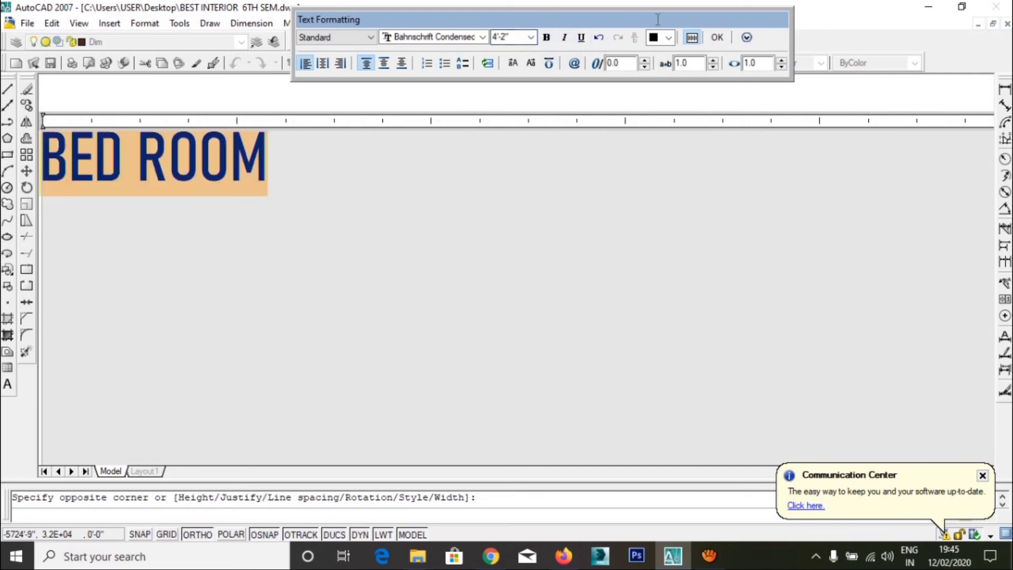
click(670, 38)
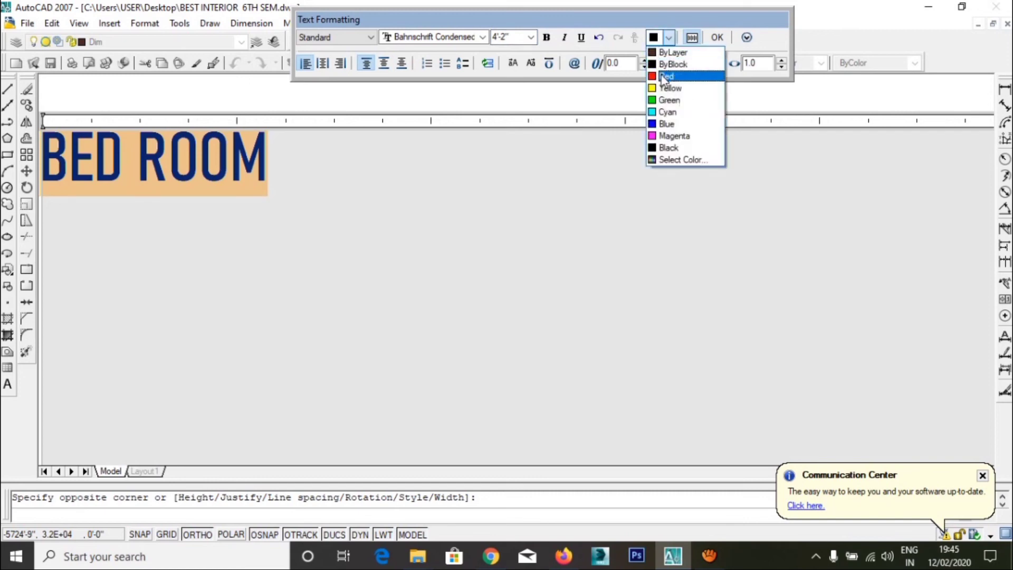
click(680, 77)
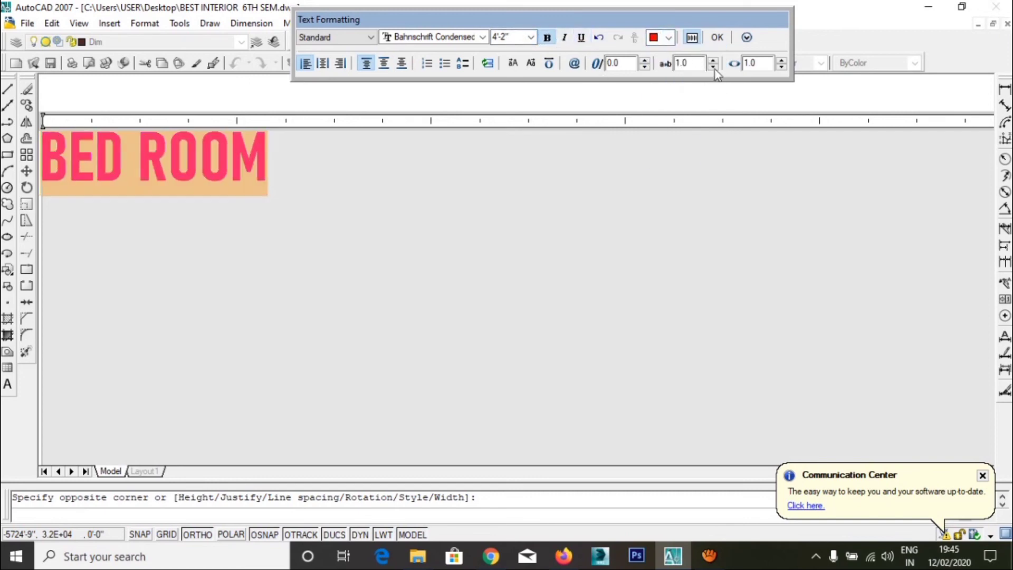
click(717, 38)
Copy the BED ROOM text to a spot on its right.
scroll(416, 208, up, 5)
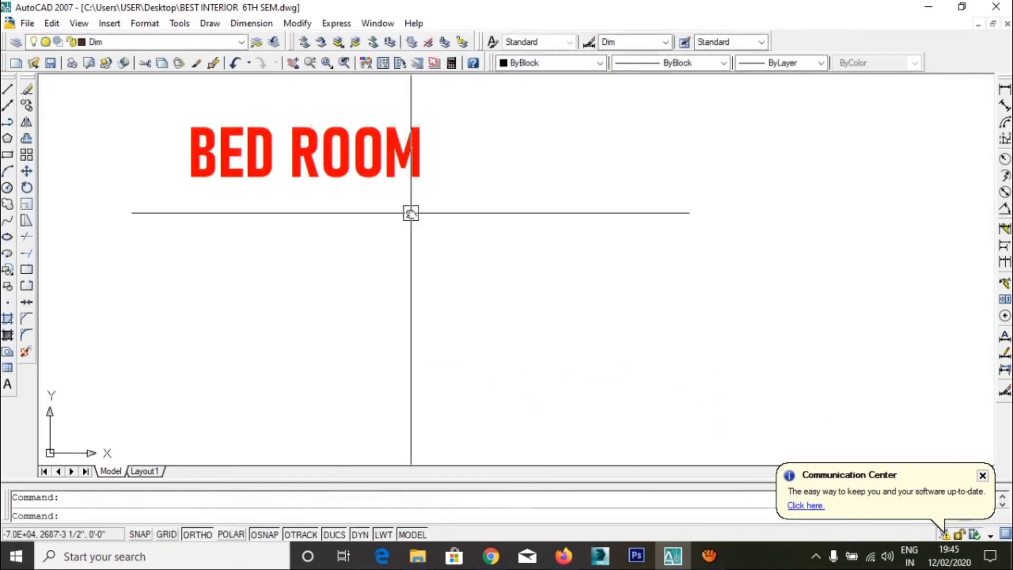
mouse_move(421, 205)
middle_down()
mouse_move(501, 286)
mouse_move(531, 284)
middle_up()
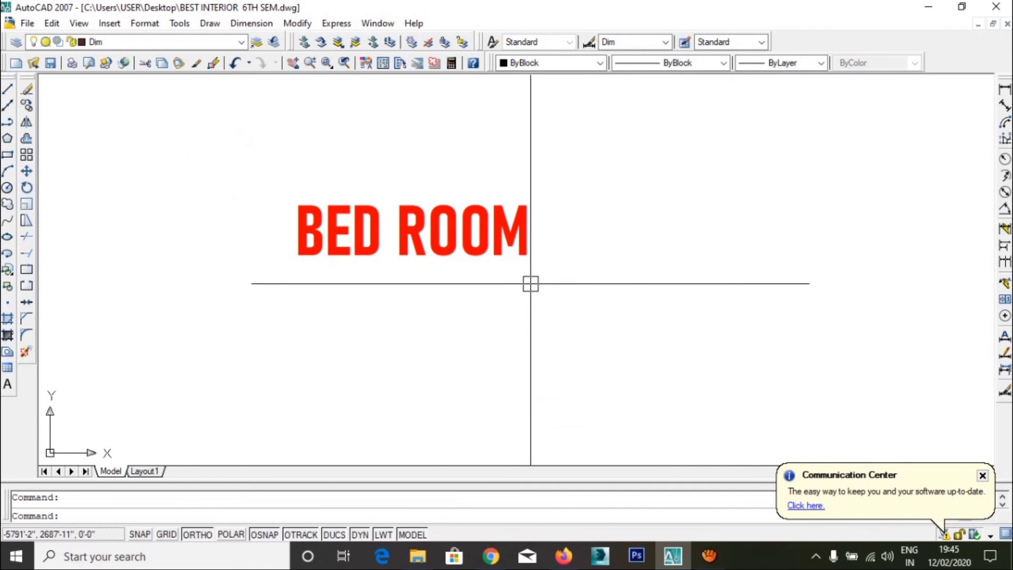
click(504, 240)
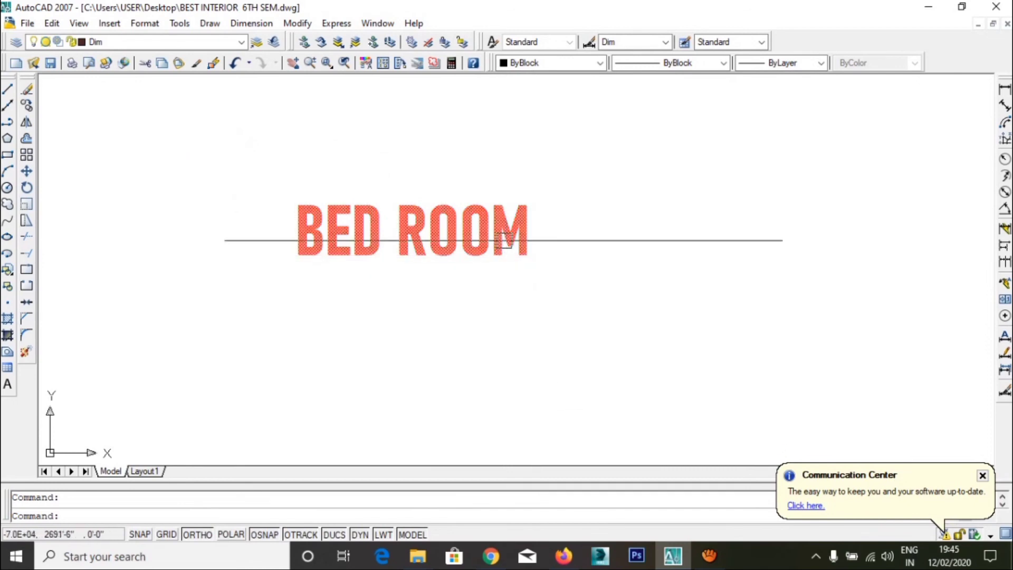
click(27, 105)
click(226, 122)
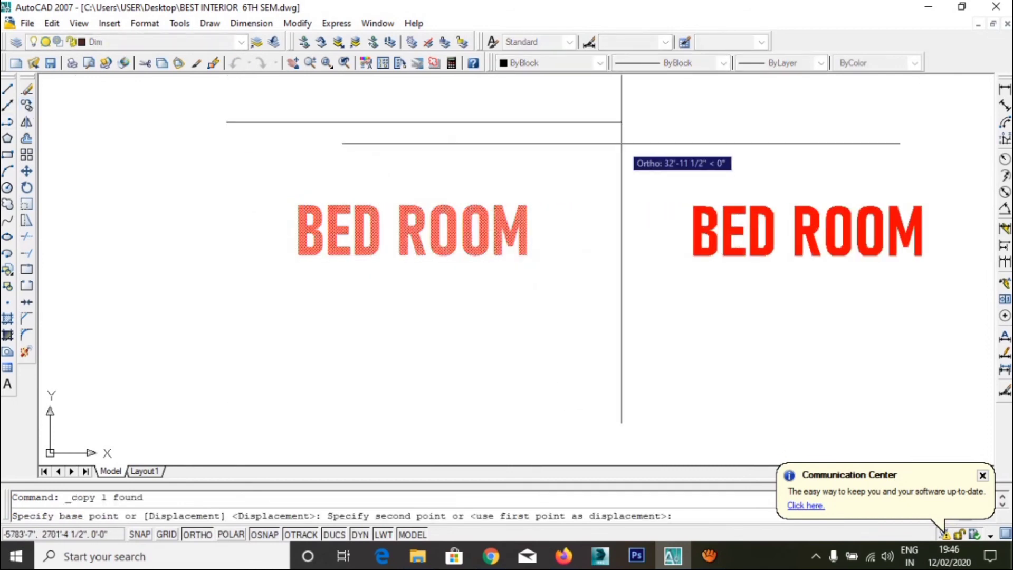
click(621, 143)
middle_drag(626, 142, 431, 142)
key(Escape)
Change the copied label's text to KITCHEN.
click(558, 199)
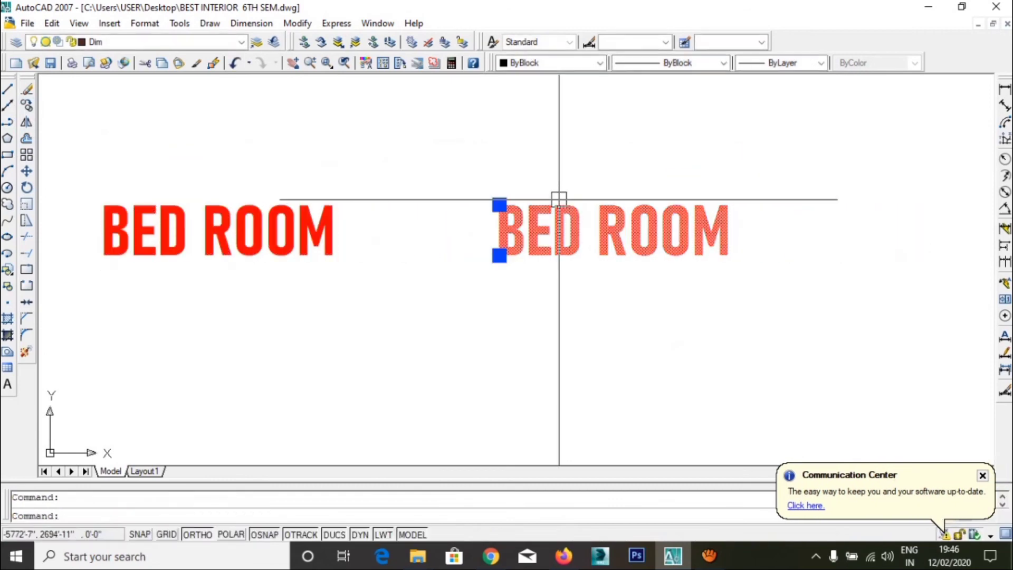
double_click(682, 226)
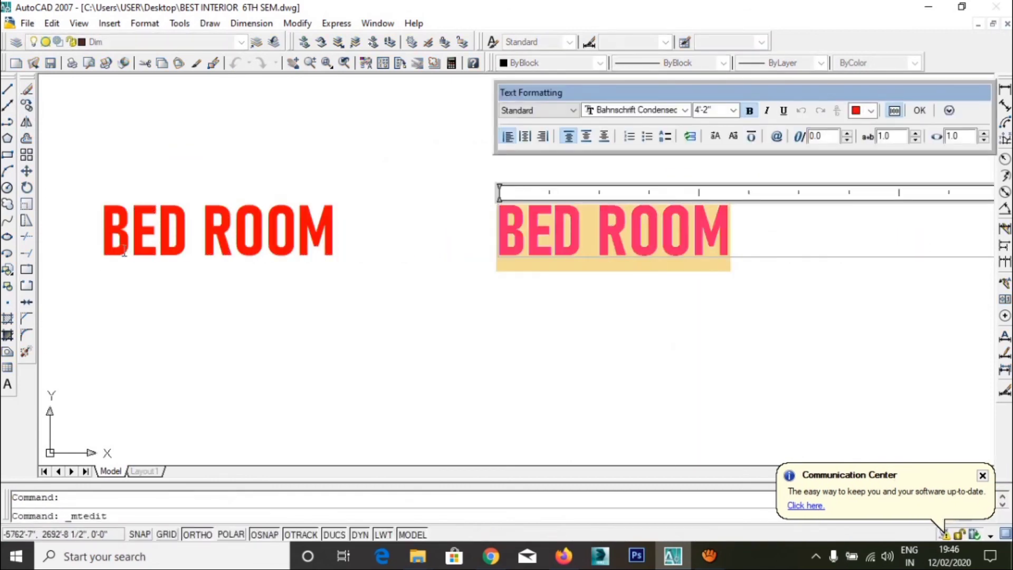
text(KI)
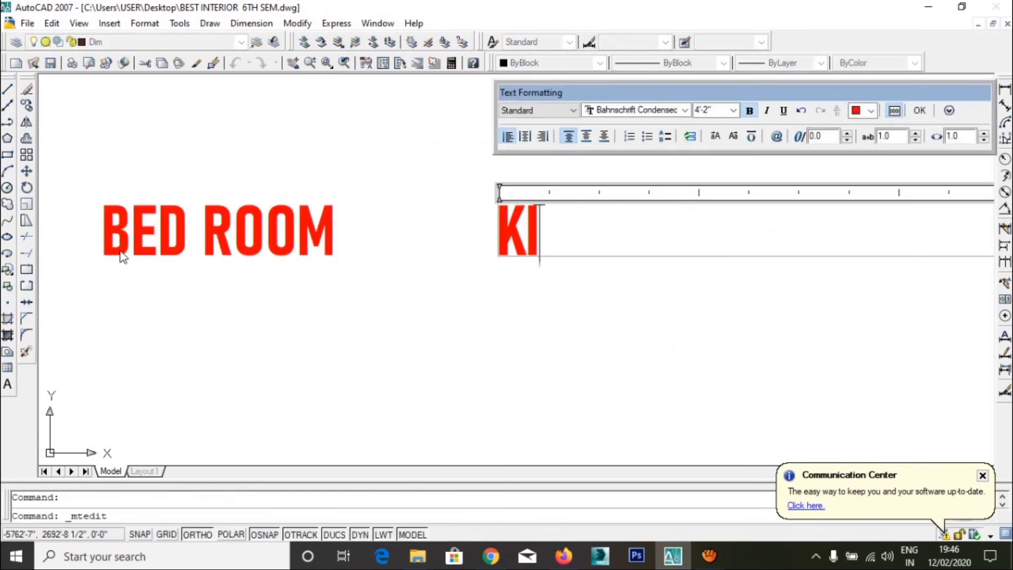
text(TCHEN)
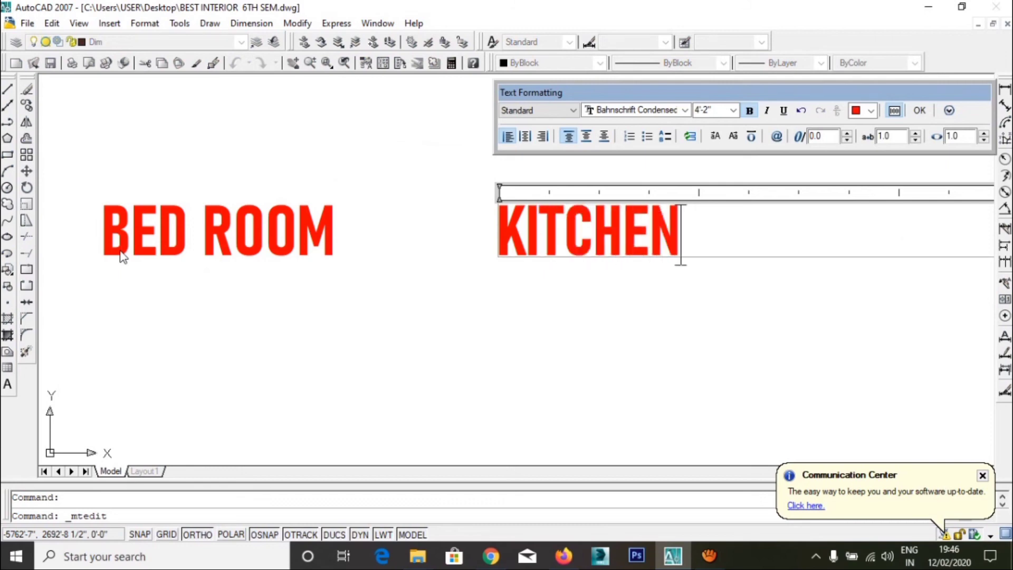
click(140, 294)
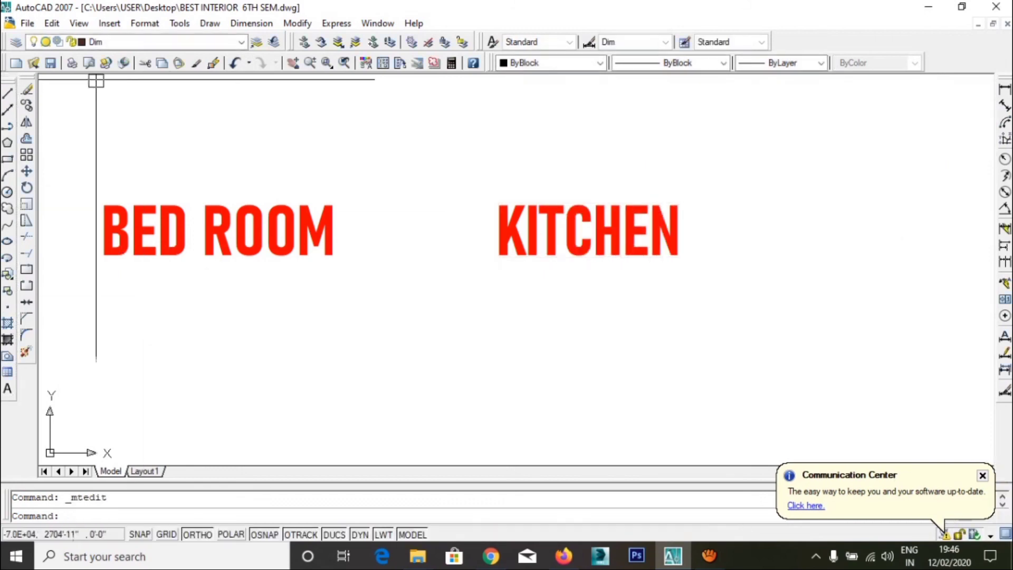
Save the drawing.
click(53, 64)
scroll(565, 276, down, 3)
scroll(565, 276, down, 1)
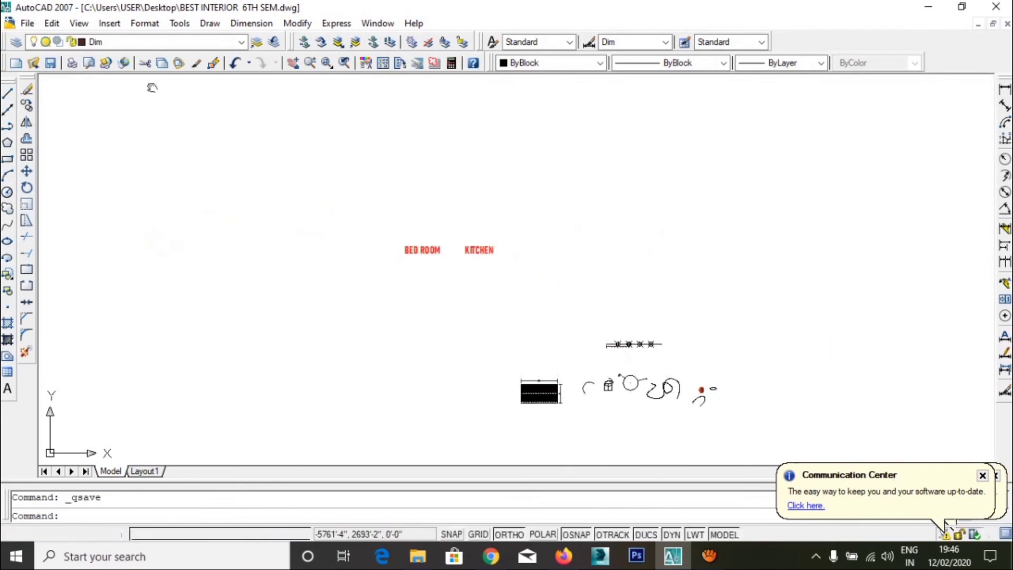